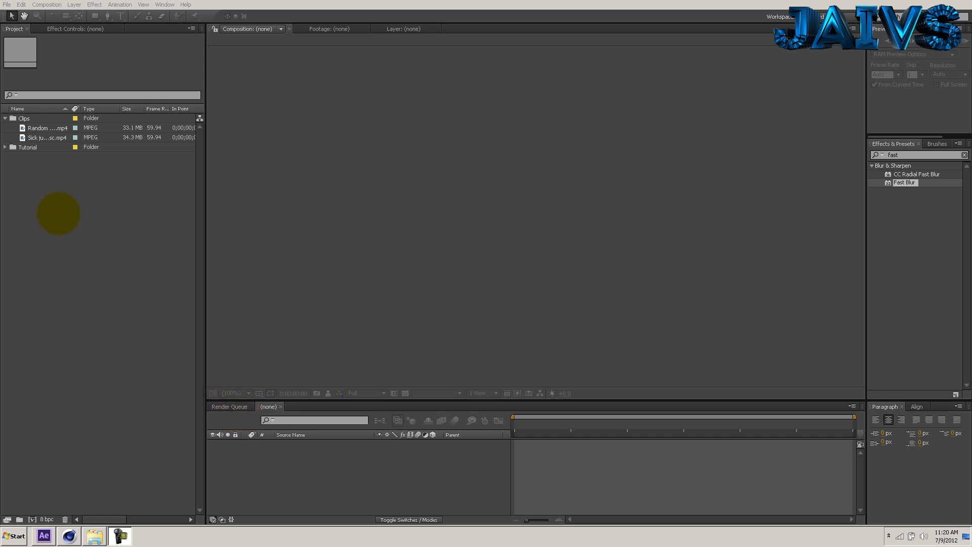
Create a separate composition from each of the clips Sick jump nosc.mp4 and Random gwk wallbang.mp4.
click(32, 128)
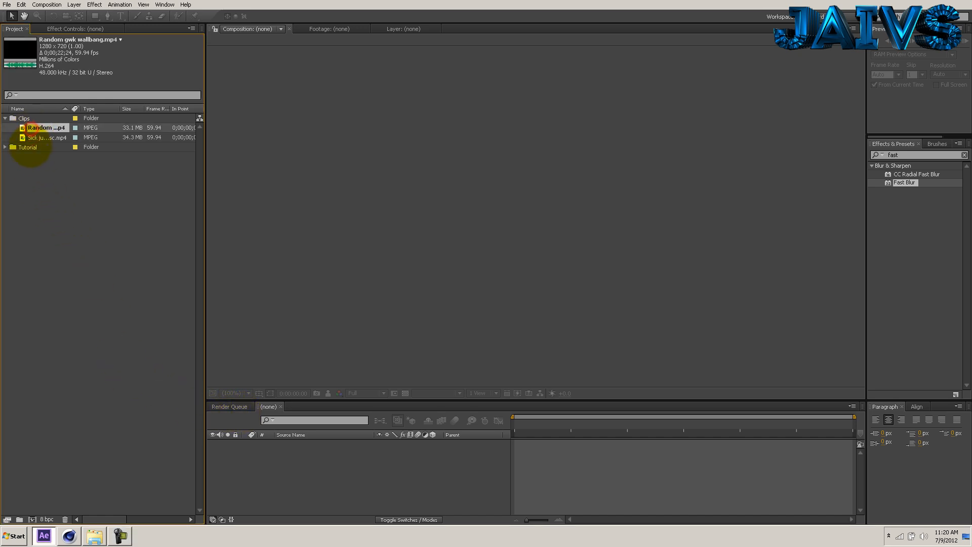
click(31, 137)
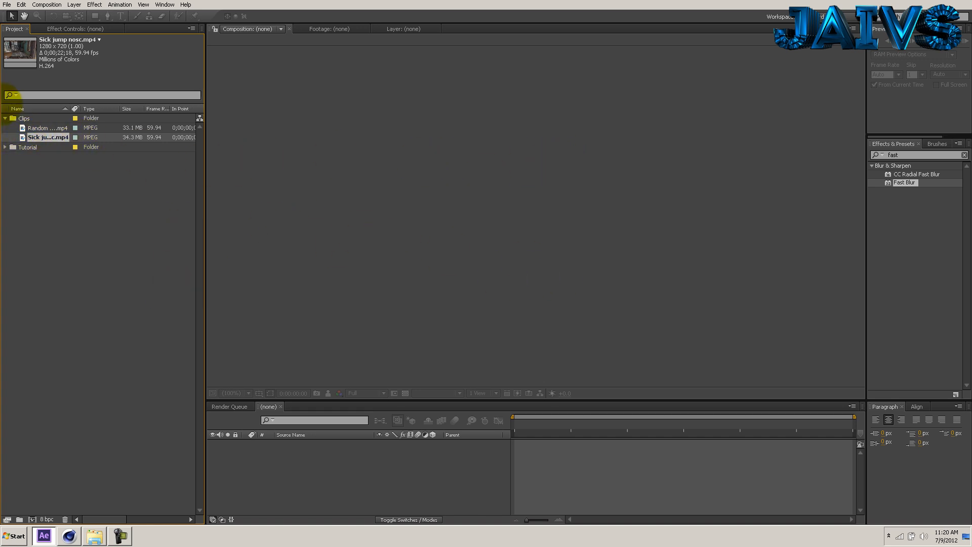
click(55, 129)
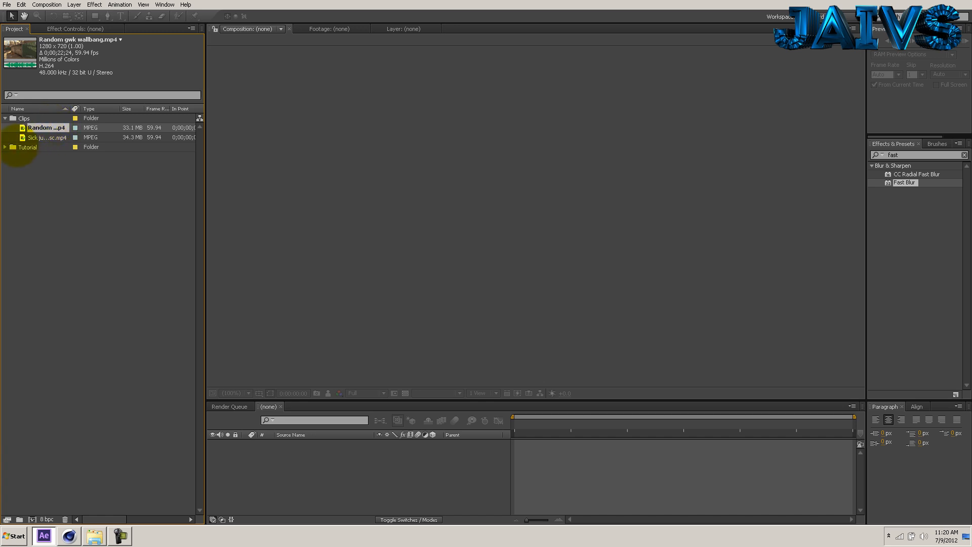
click(33, 138)
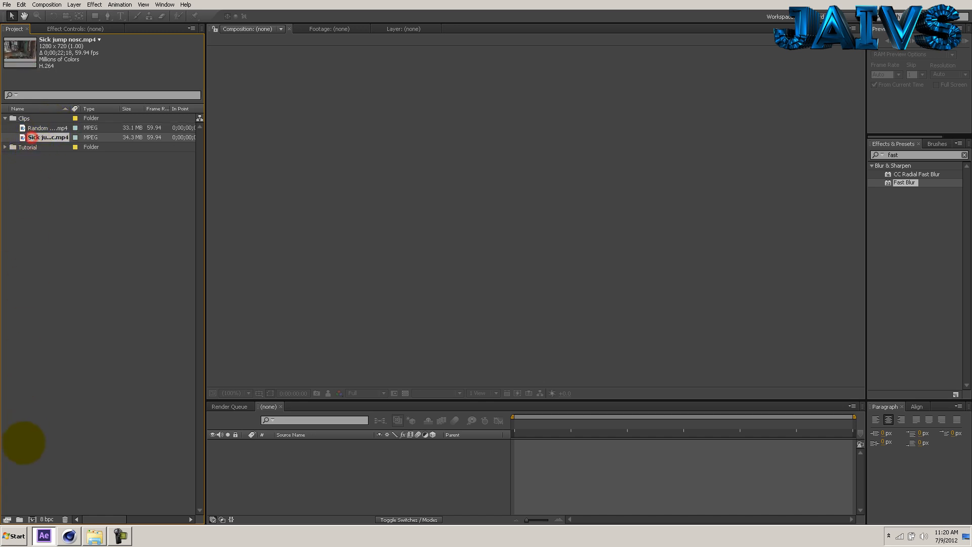
drag(29, 512, 32, 519)
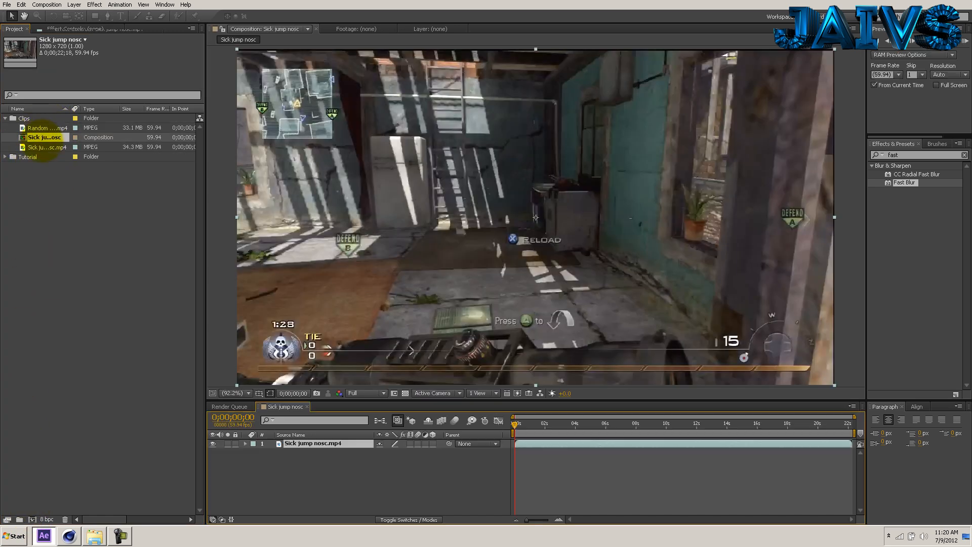
click(40, 127)
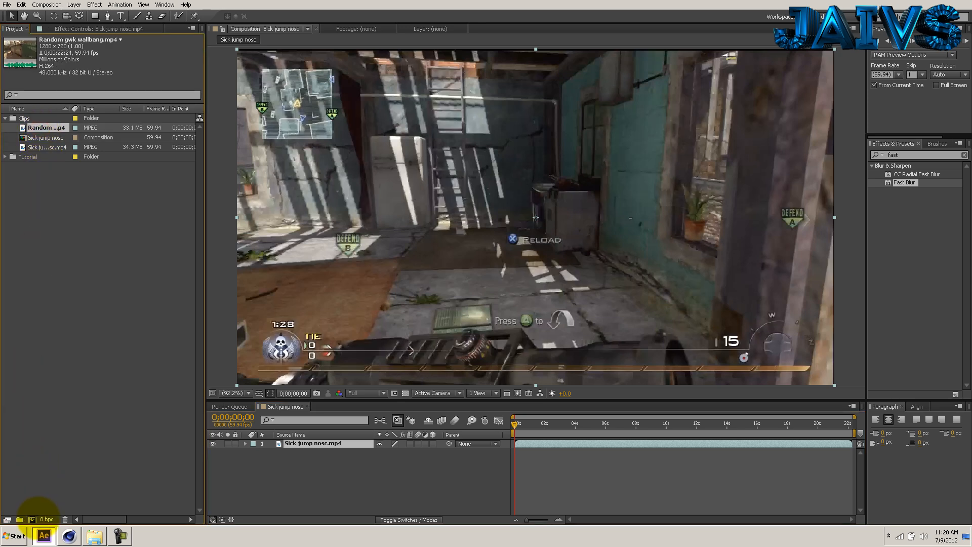
drag(36, 514, 32, 520)
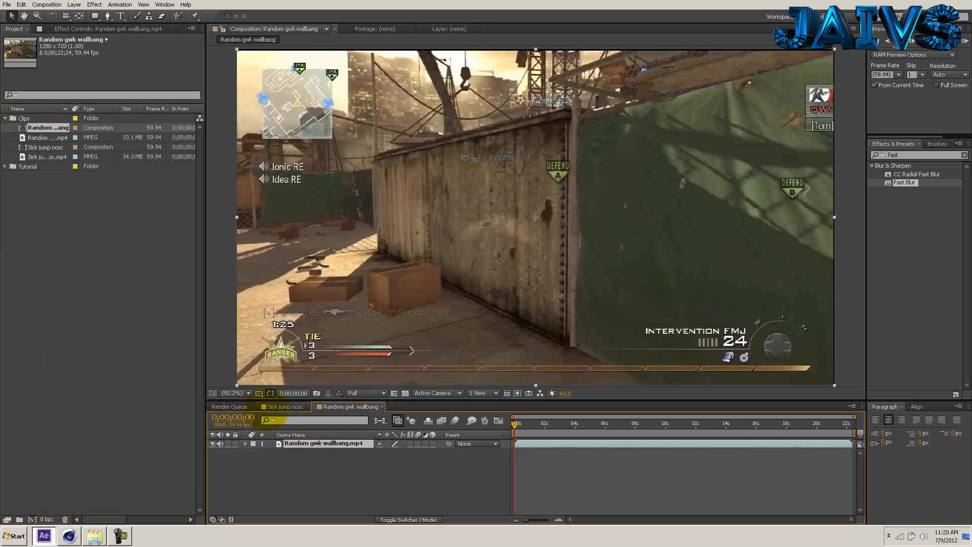
In the Sick jump nosc composition, set the clip layer's scale to 101%.
click(268, 408)
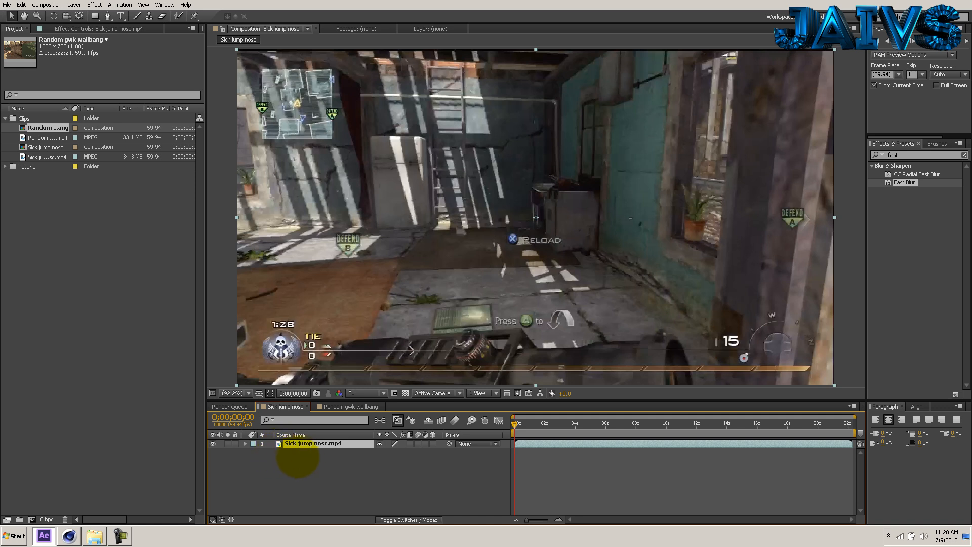
key(s)
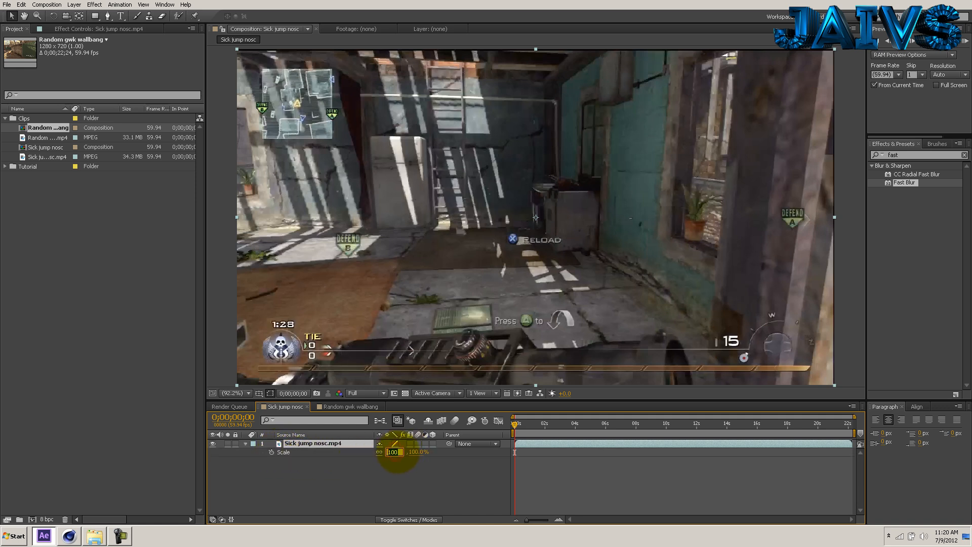
click(398, 453)
text(101)
key(Return)
Move the Random gwk wallbang and Sick jump nosc compositions into the Tutorial folder and expand that folder.
click(5, 217)
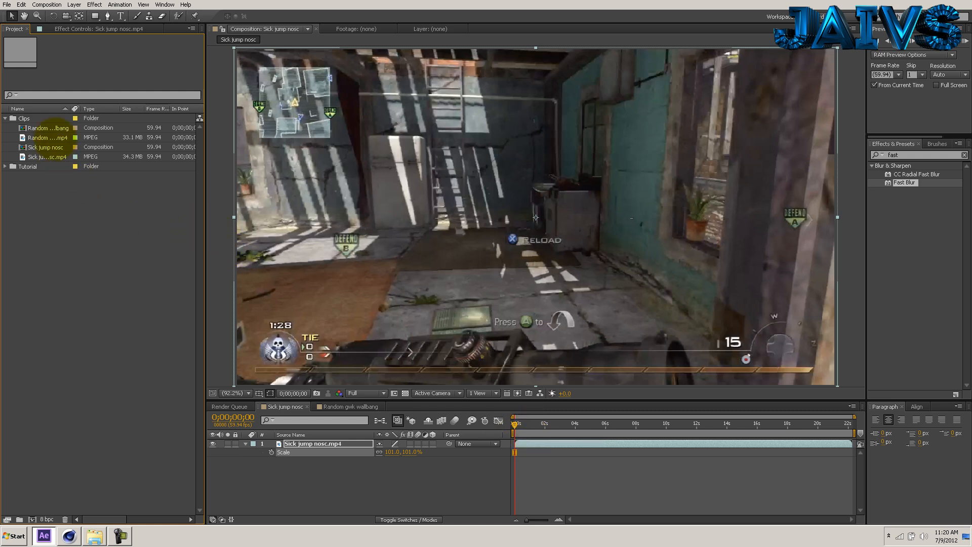
click(54, 138)
click(46, 147)
ctrl+click(51, 128)
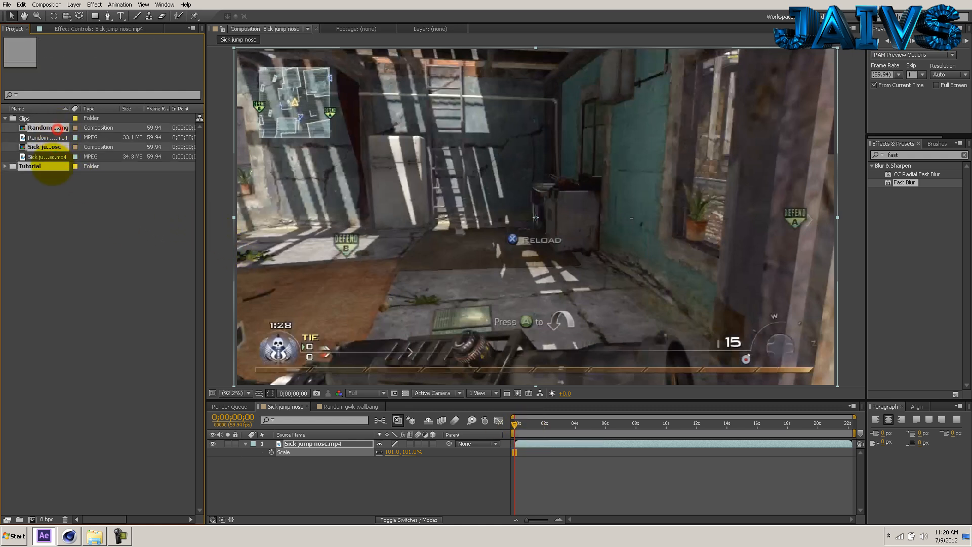
key(Delete)
click(5, 147)
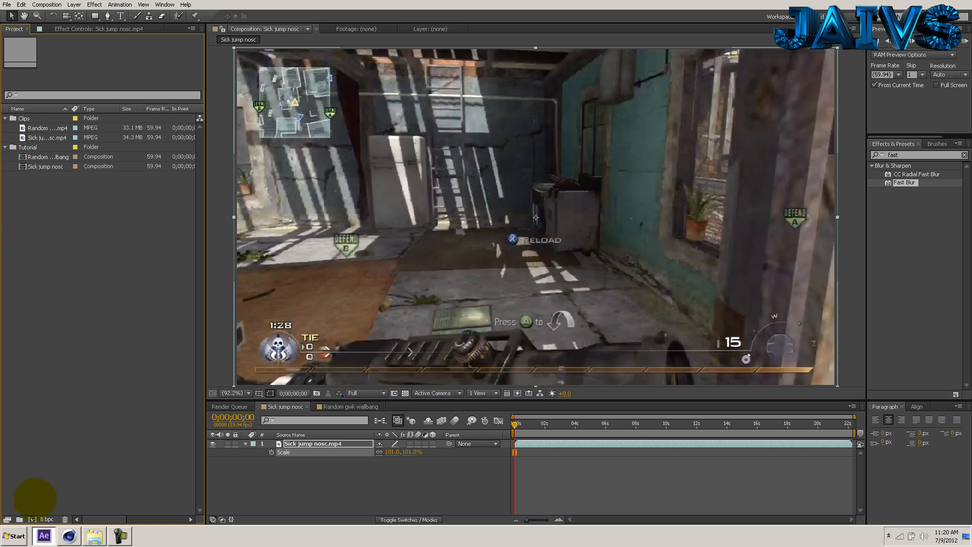
Create a folder named Clips Used inside the Tutorial folder and move both compositions into it.
click(20, 519)
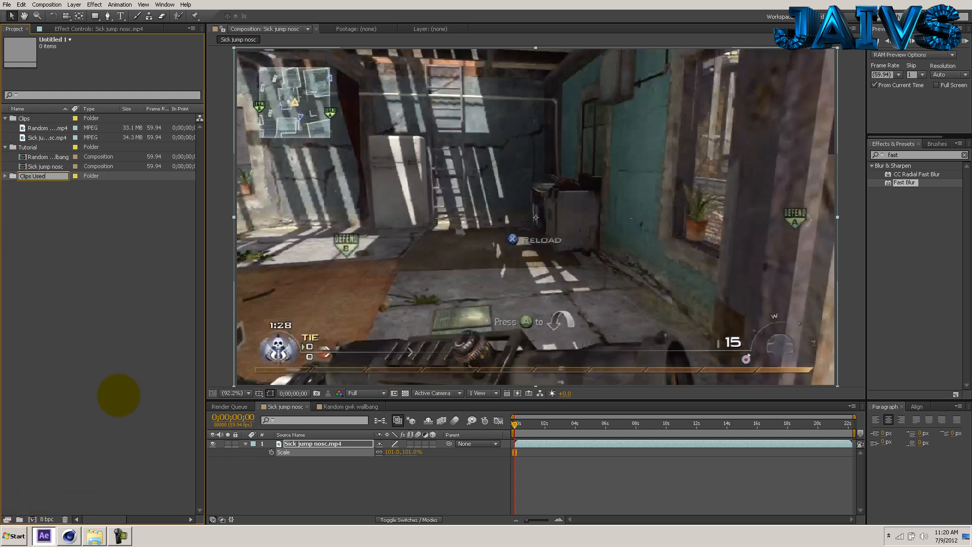
key(Return)
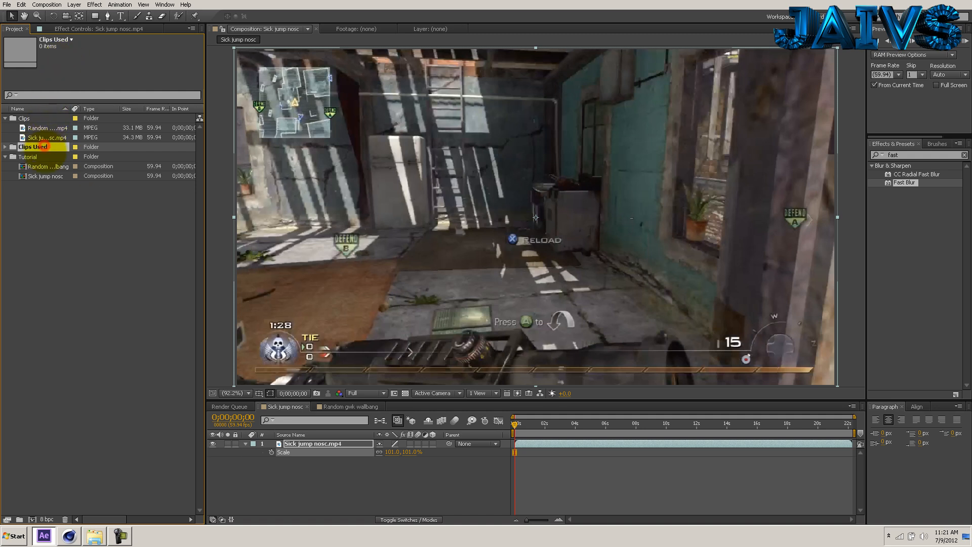
drag(45, 146, 41, 157)
drag(35, 203, 26, 156)
click(15, 157)
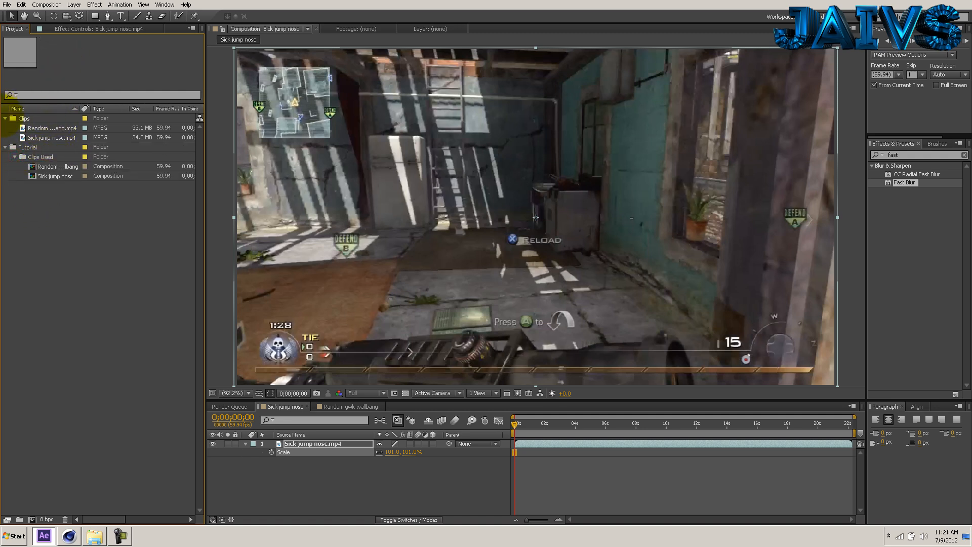
click(5, 118)
click(102, 206)
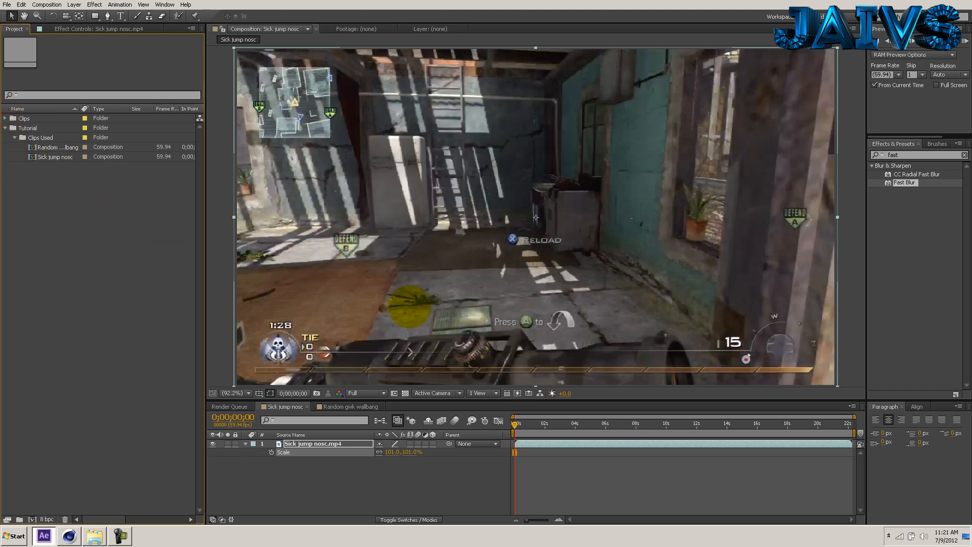
Start the work area of the Sick jump nosc composition at 0;00;03;10 and trim the composition to the work area.
click(391, 473)
click(533, 423)
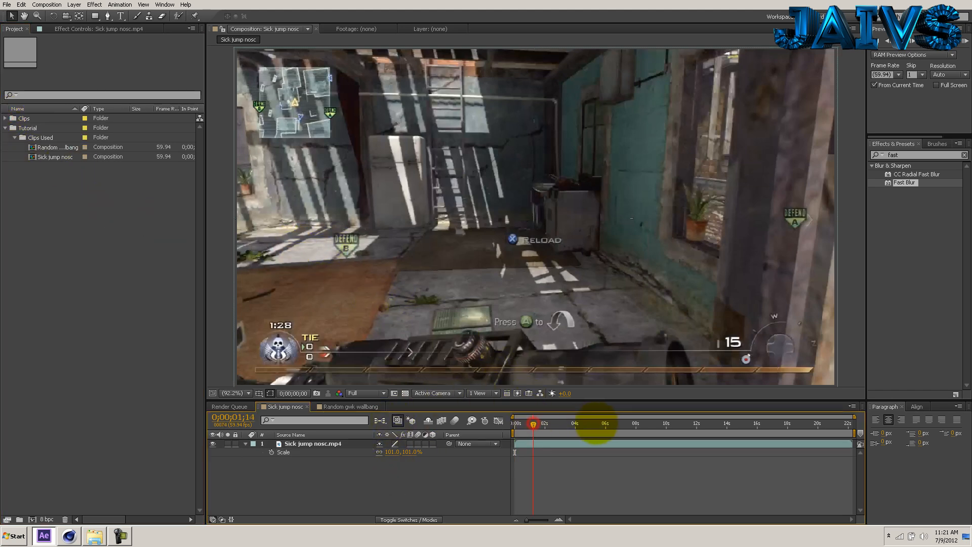
click(596, 426)
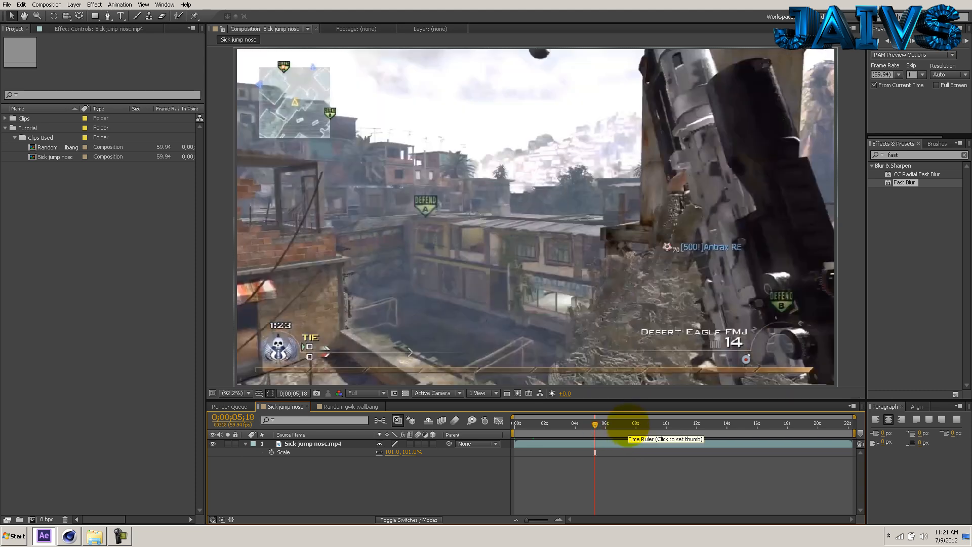
click(559, 425)
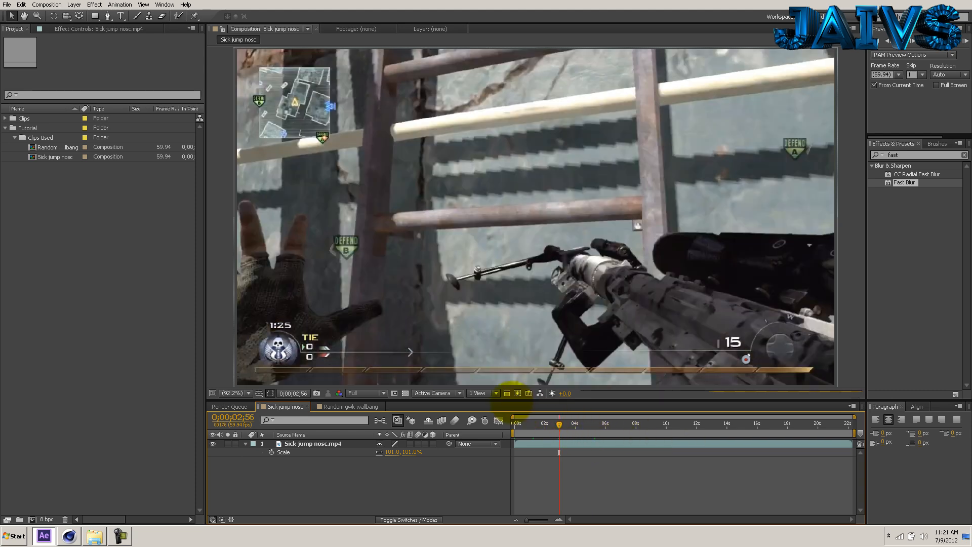
drag(560, 425, 562, 424)
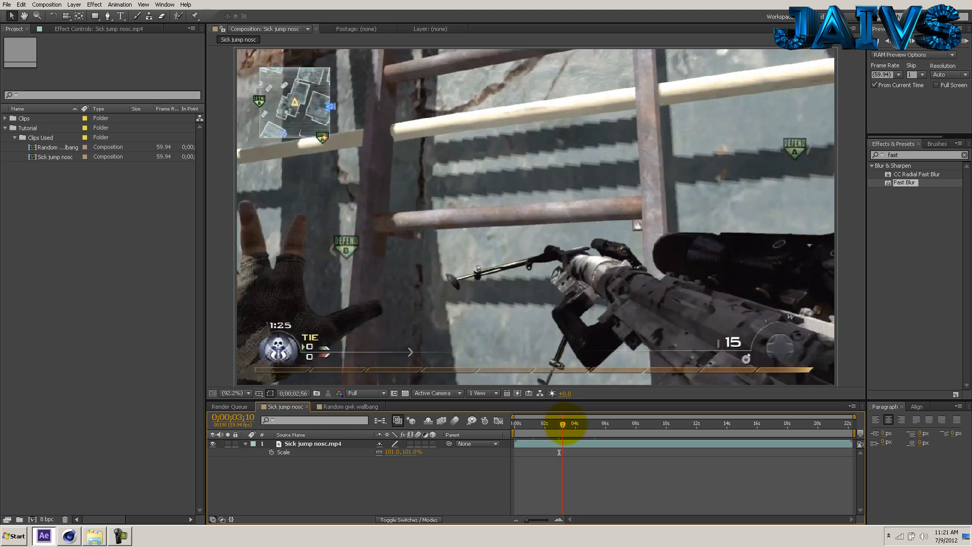
key(b)
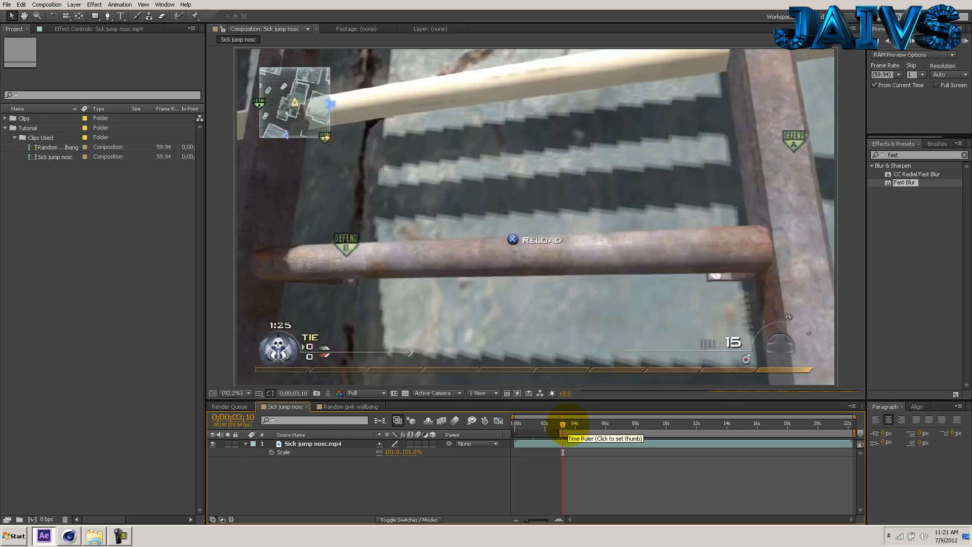
drag(563, 424, 577, 425)
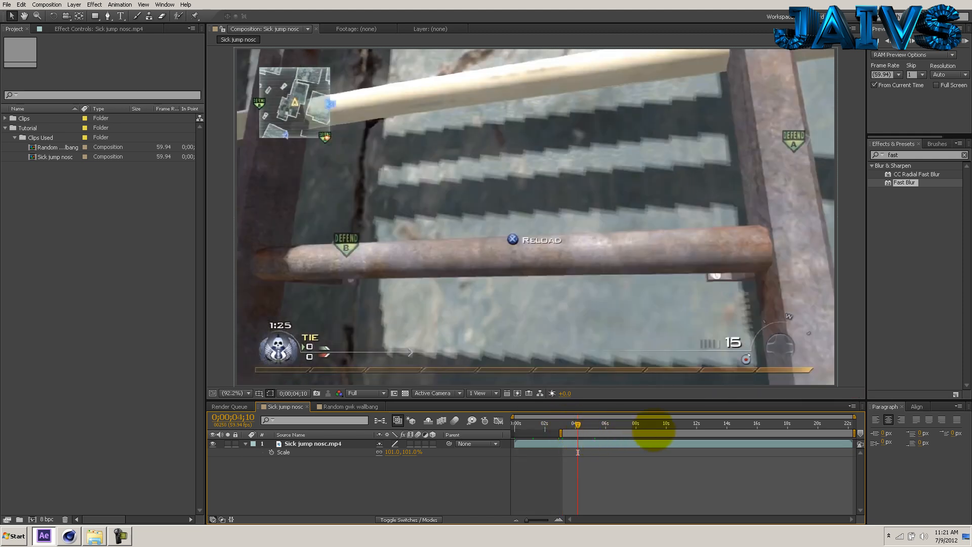
right_click(579, 433)
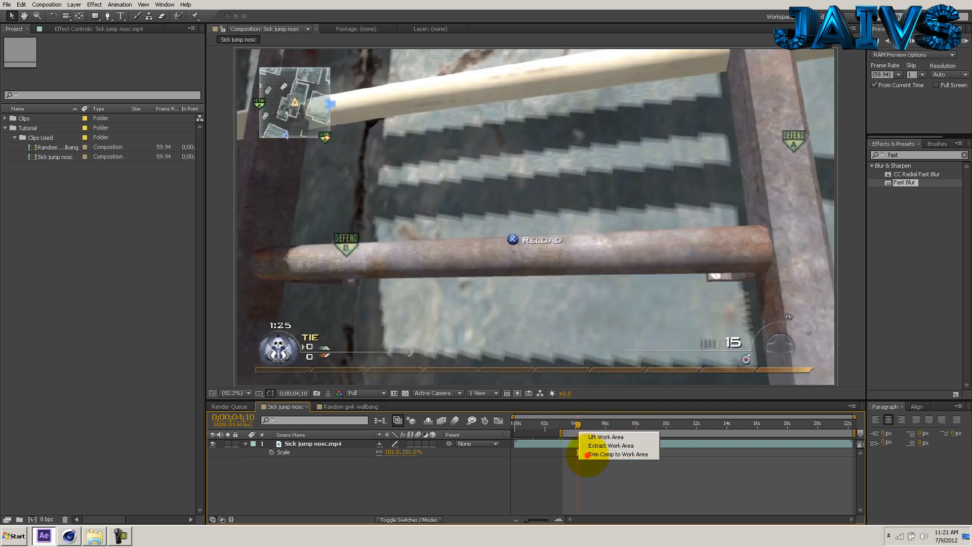
click(586, 455)
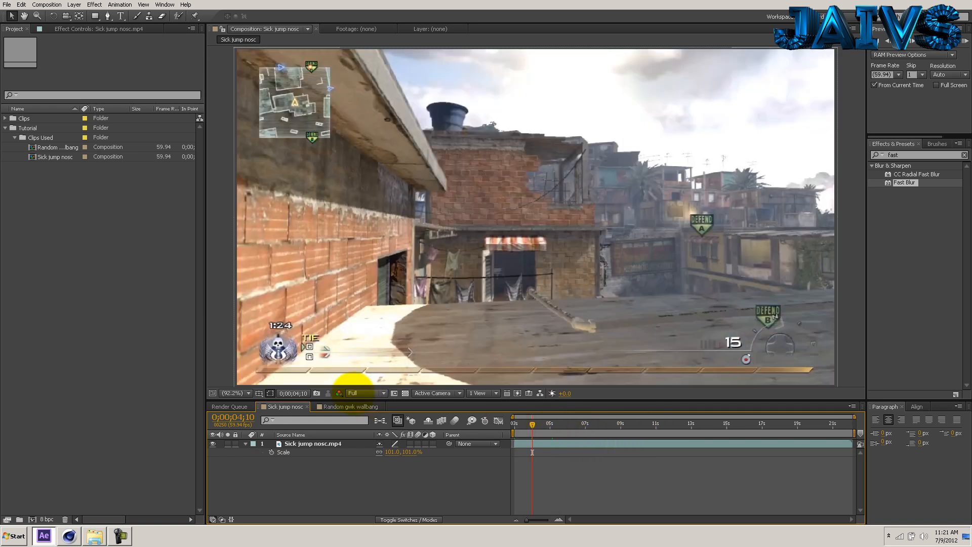
Set the preview resolution to Half and move the current time to the kill at 0;00;07;24.
click(357, 394)
click(359, 426)
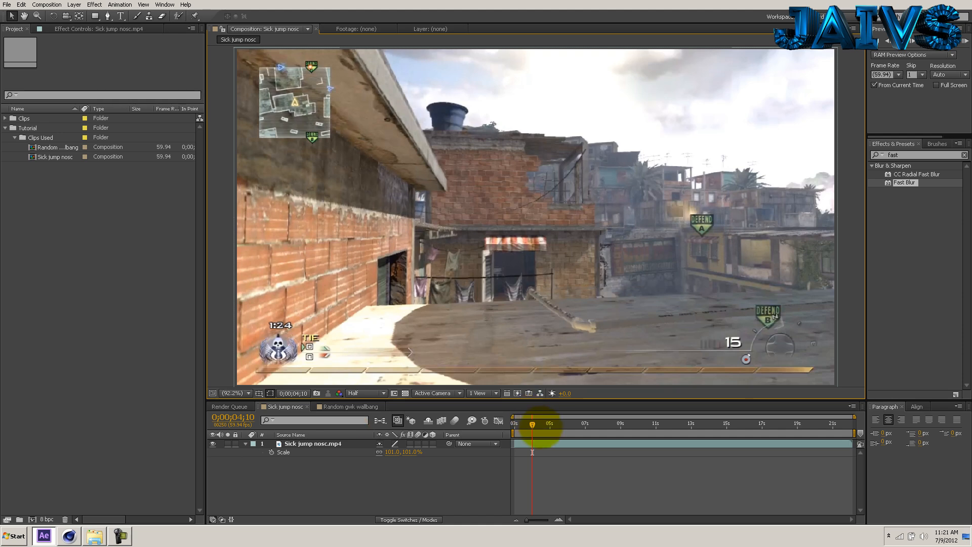
drag(540, 426, 598, 426)
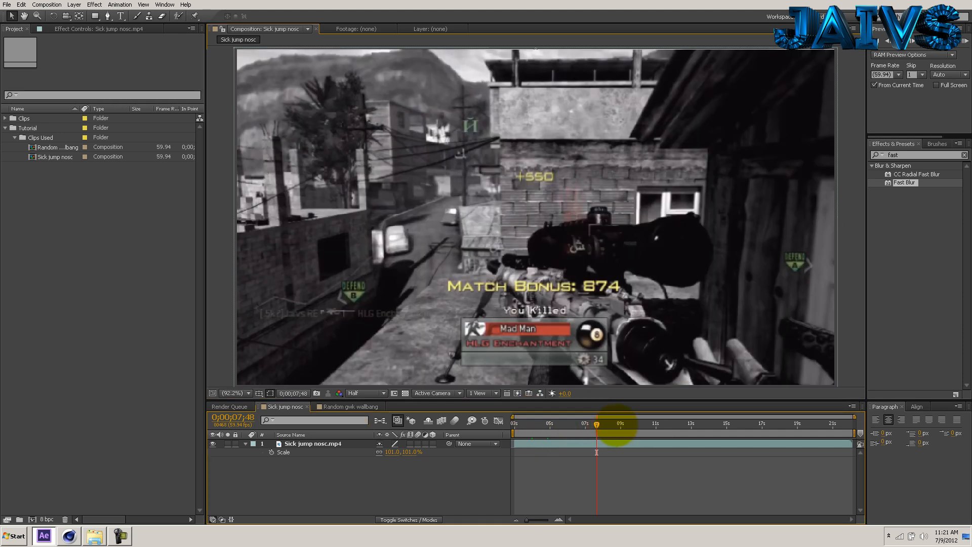
drag(595, 423, 578, 424)
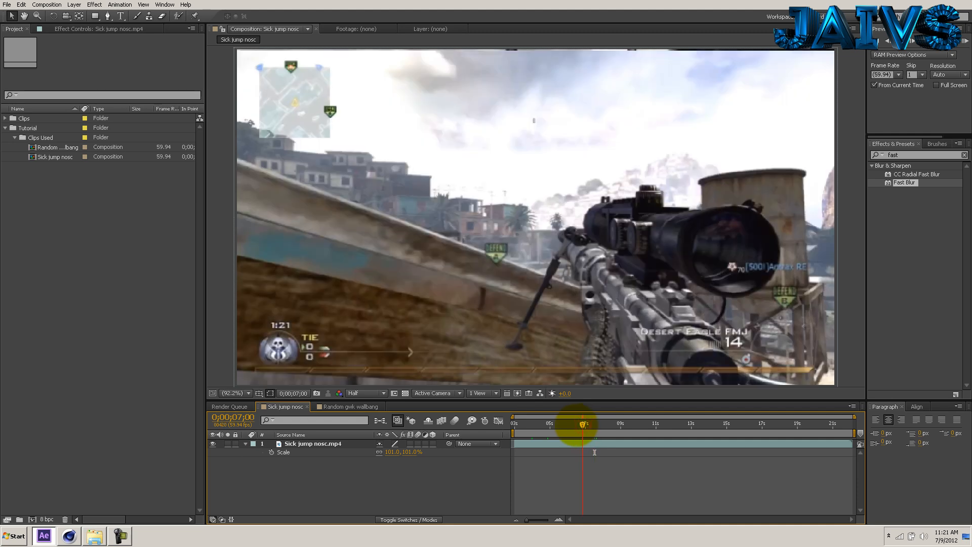
drag(582, 452, 585, 453)
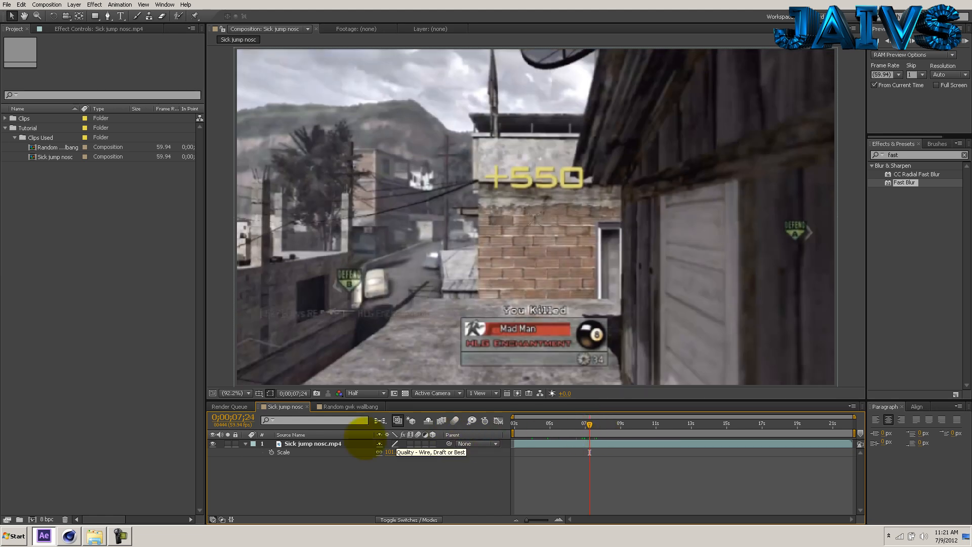
Find the Twixtor effect and apply it to the Sick jump nosc.mp4 layer.
click(324, 444)
click(901, 156)
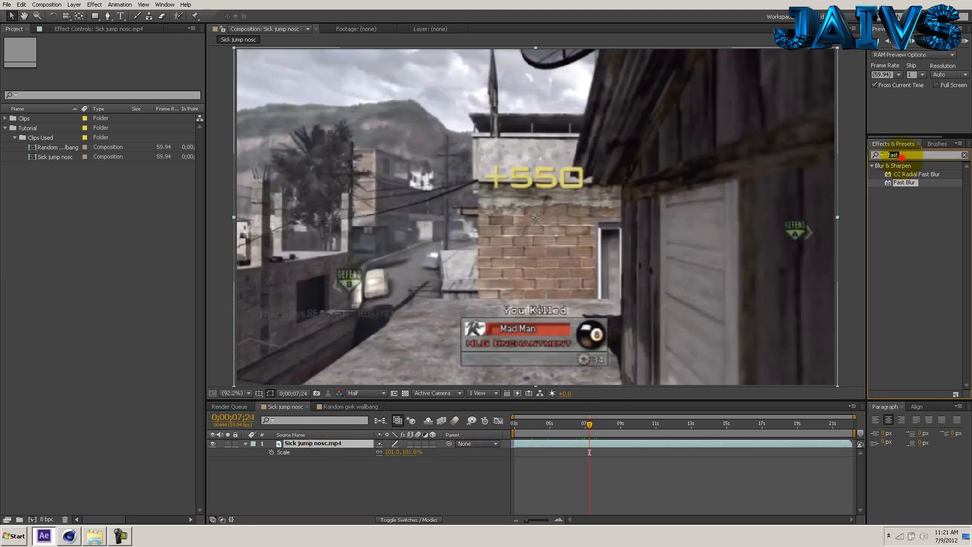
text(tw)
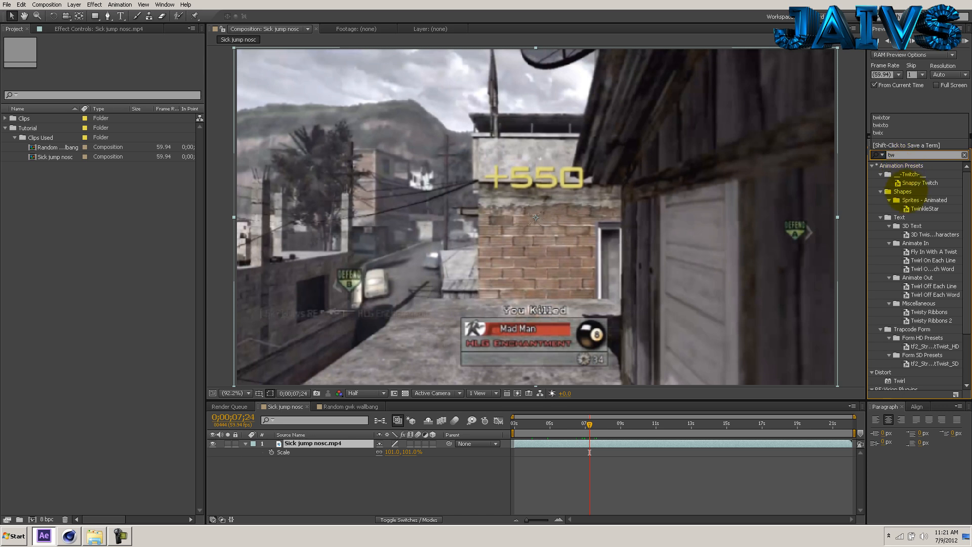
text(ix)
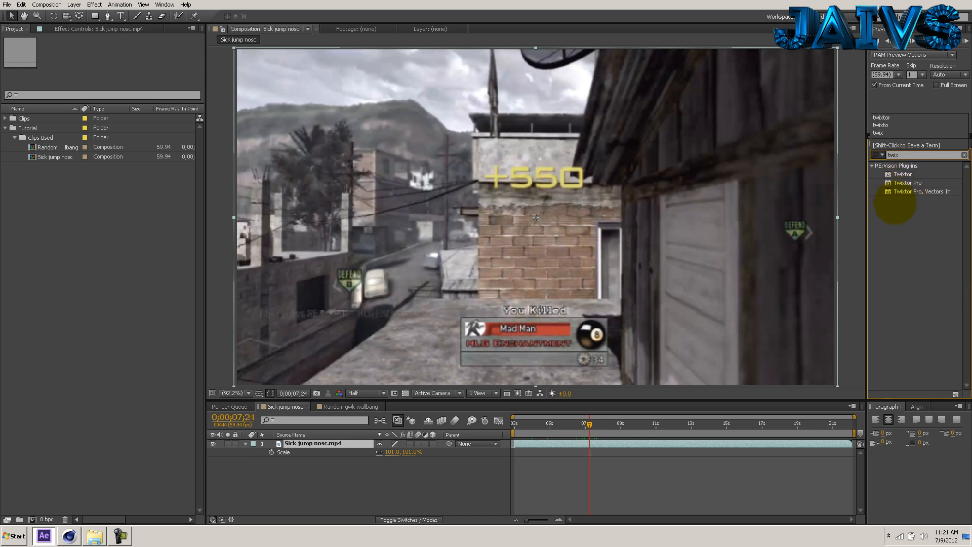
drag(898, 174, 346, 444)
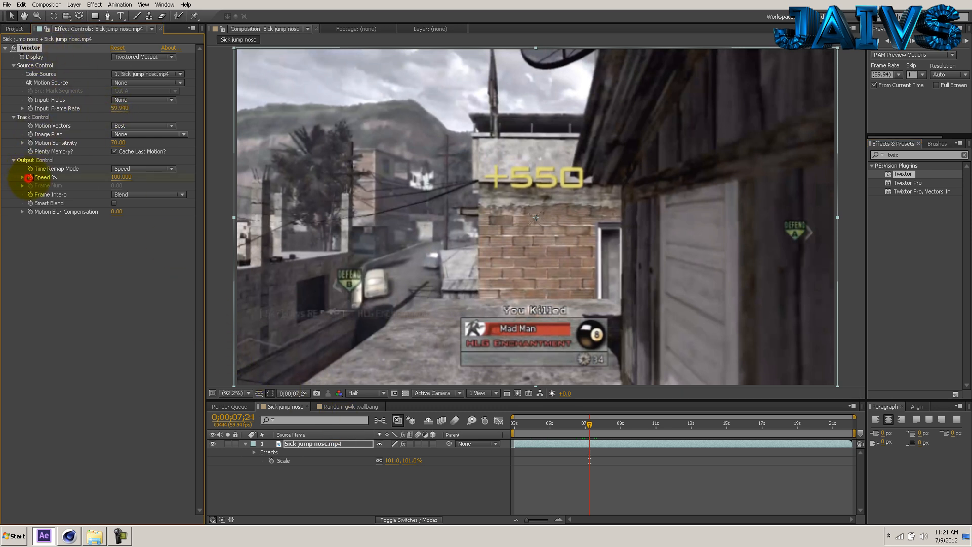
Add a Twixtor Speed % keyframe at 0;00;07;24, go back one frame to 0;00;07;23, and show the layer's keyframes.
click(29, 178)
click(914, 41)
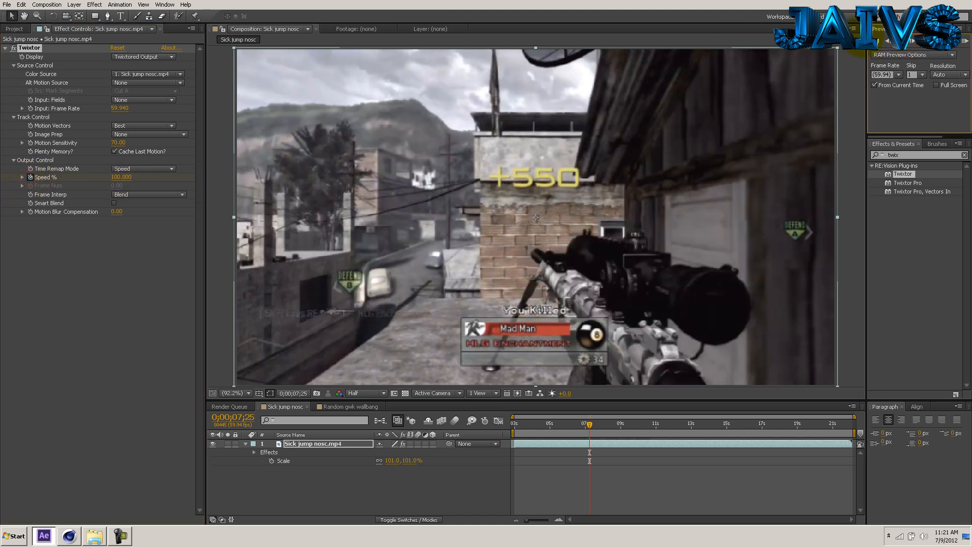
click(888, 41)
click(887, 41)
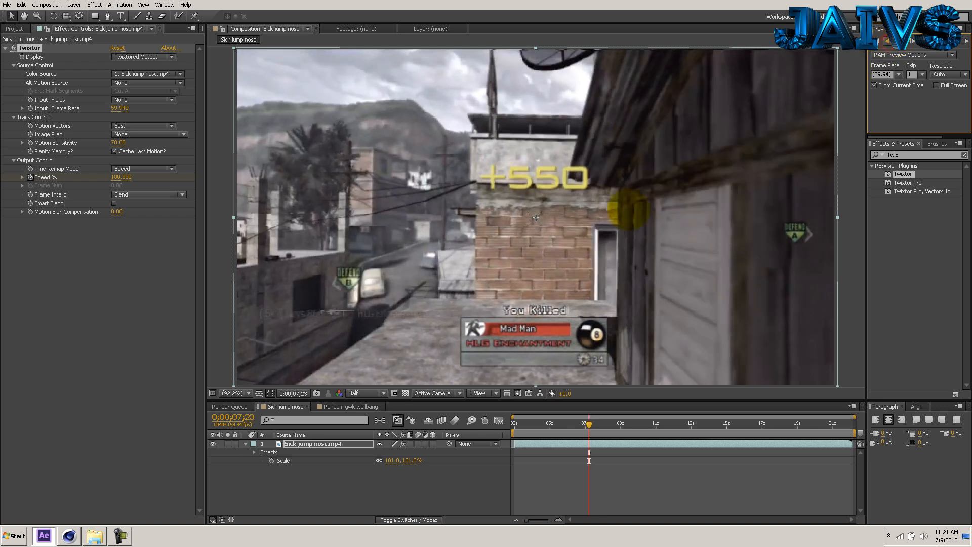
key(u)
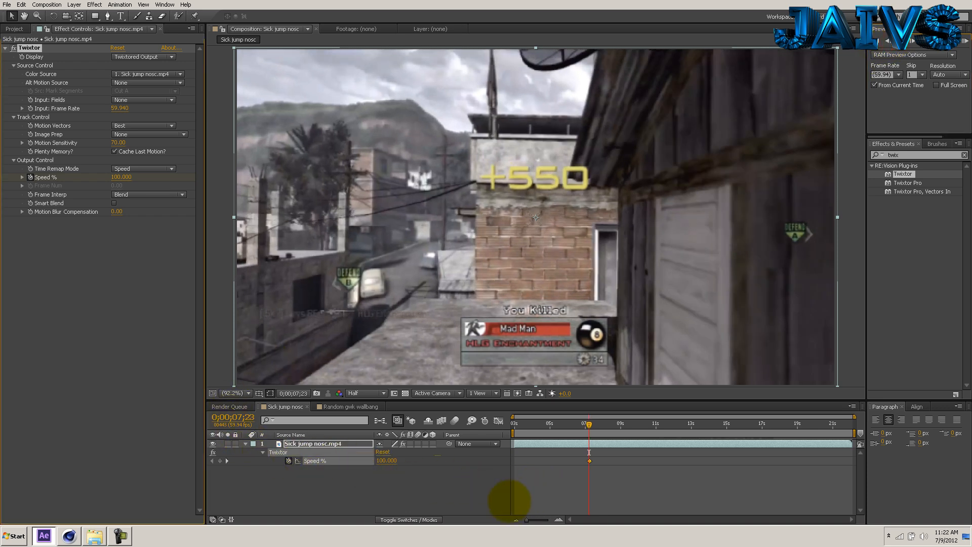
Move the 100 Speed % keyframe to 0;00;07;23 and set Twixtor Speed % to 1 at 0;00;07;24, then view 0;00;13;50.
click(544, 520)
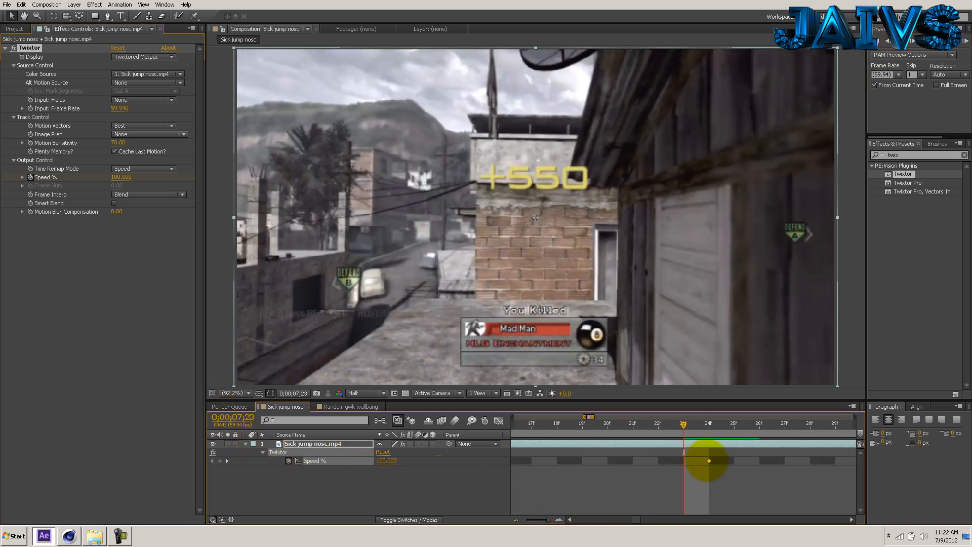
drag(710, 461, 683, 461)
click(709, 424)
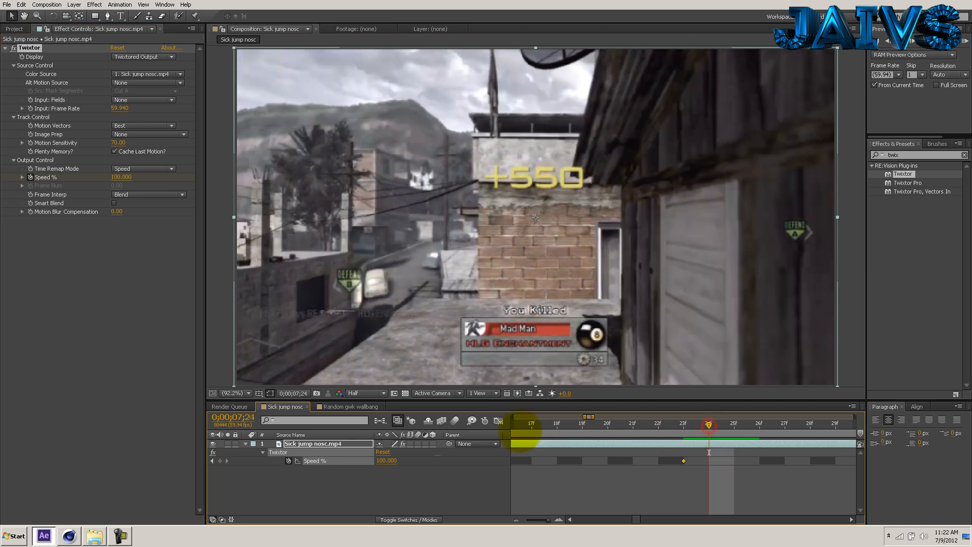
click(386, 460)
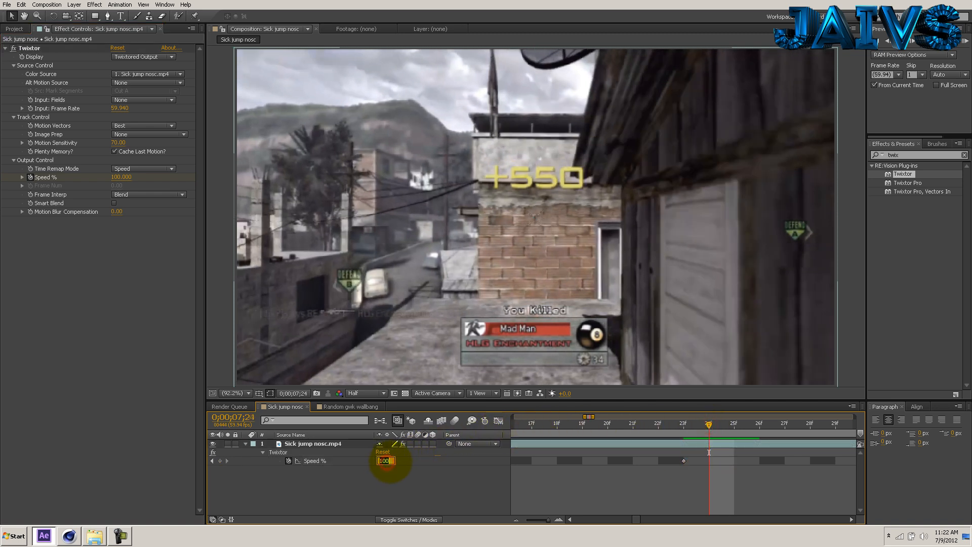
text(1)
key(Return)
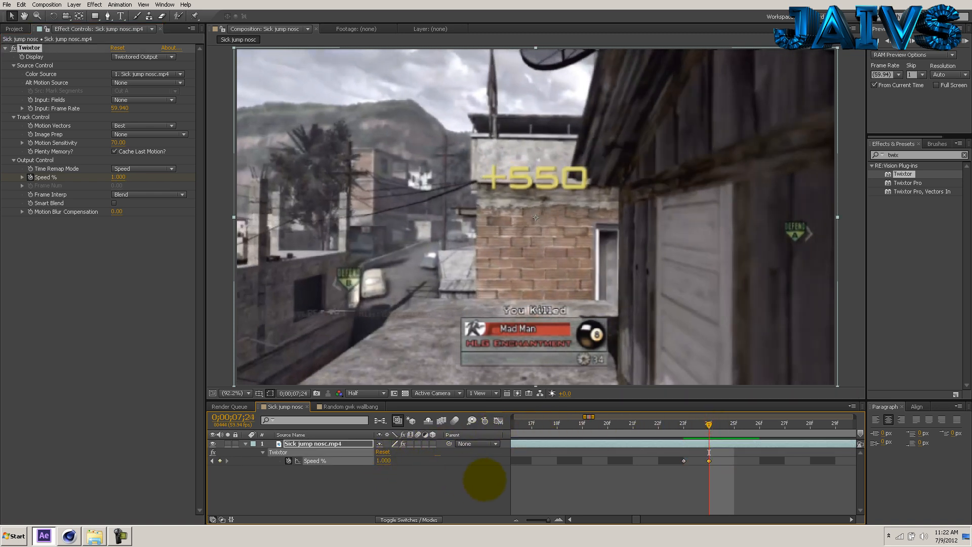
drag(552, 521, 533, 519)
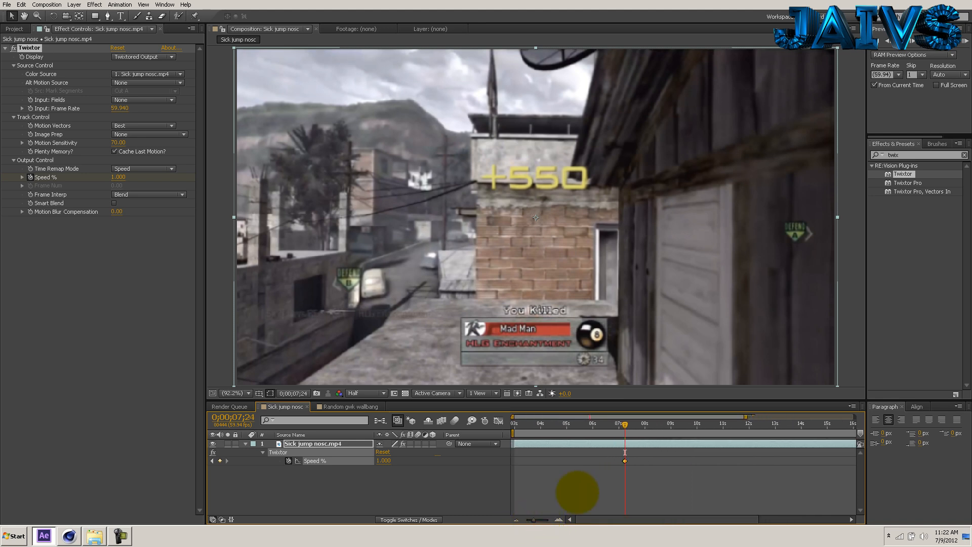
click(793, 424)
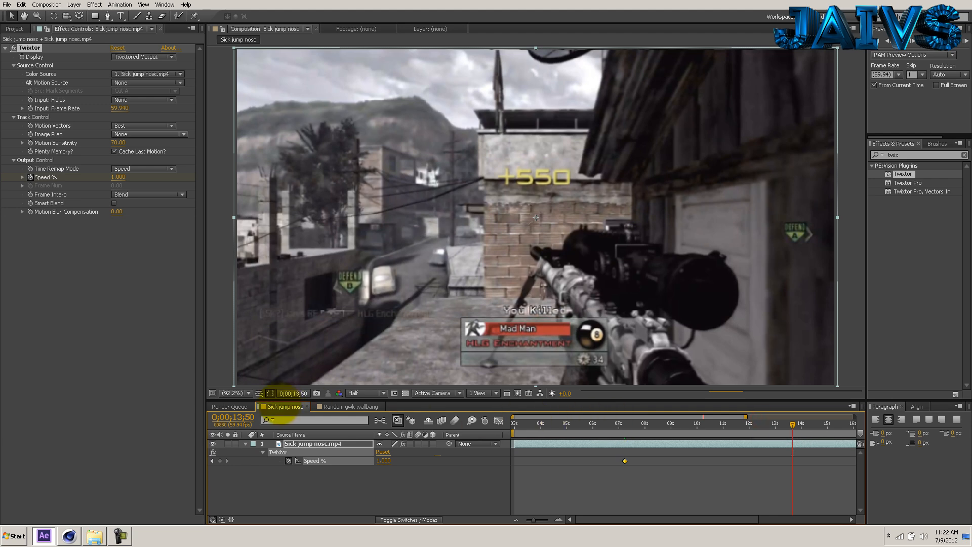
In the Random gwk wallbang composition, scale the Random gwk wallbang.mp4 layer to 101%.
click(335, 407)
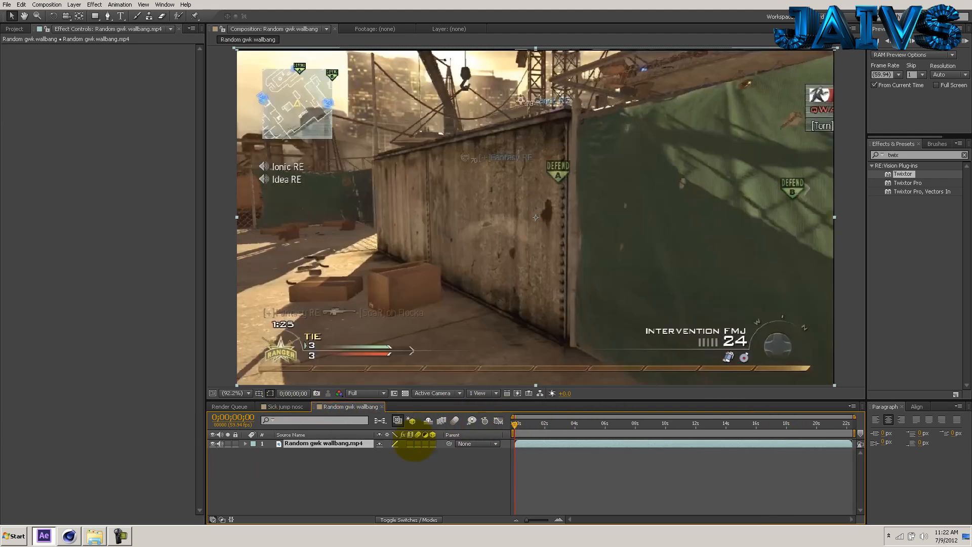
key(s)
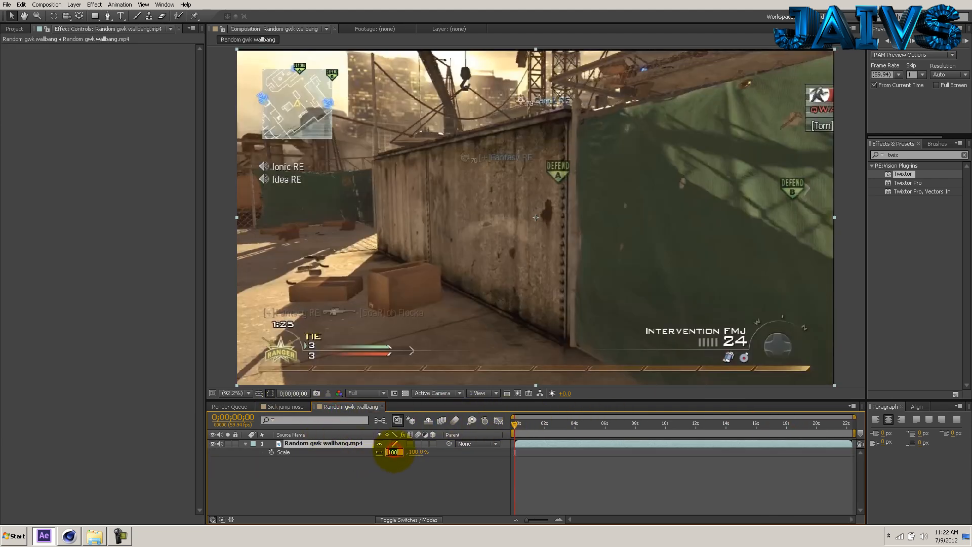
key(Return)
Go through the wallbang clip and place the current time at 0;00;04;16.
click(527, 424)
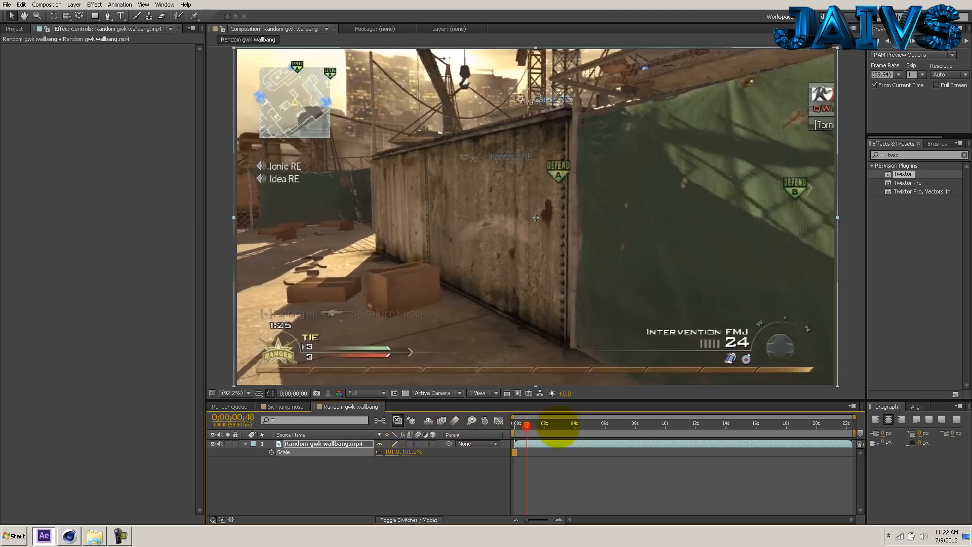
click(559, 426)
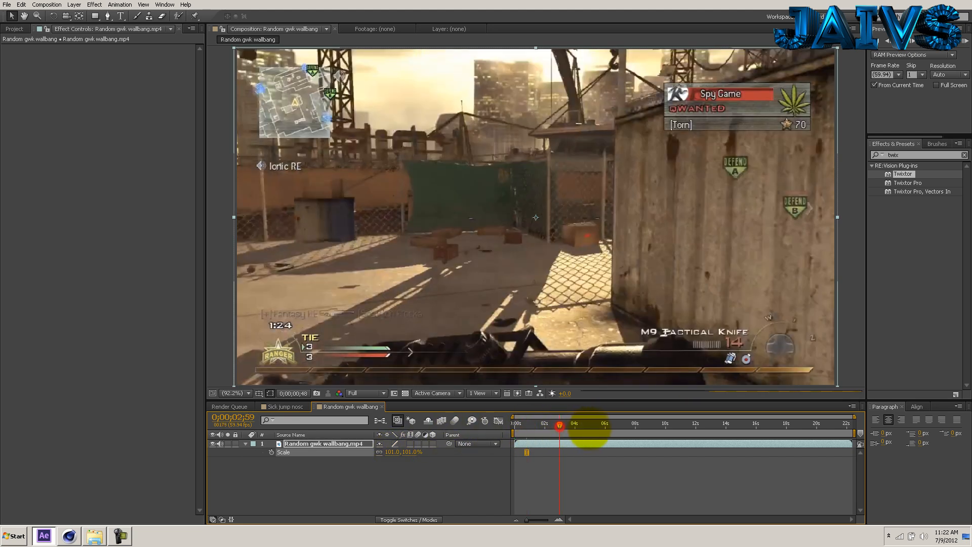
click(596, 425)
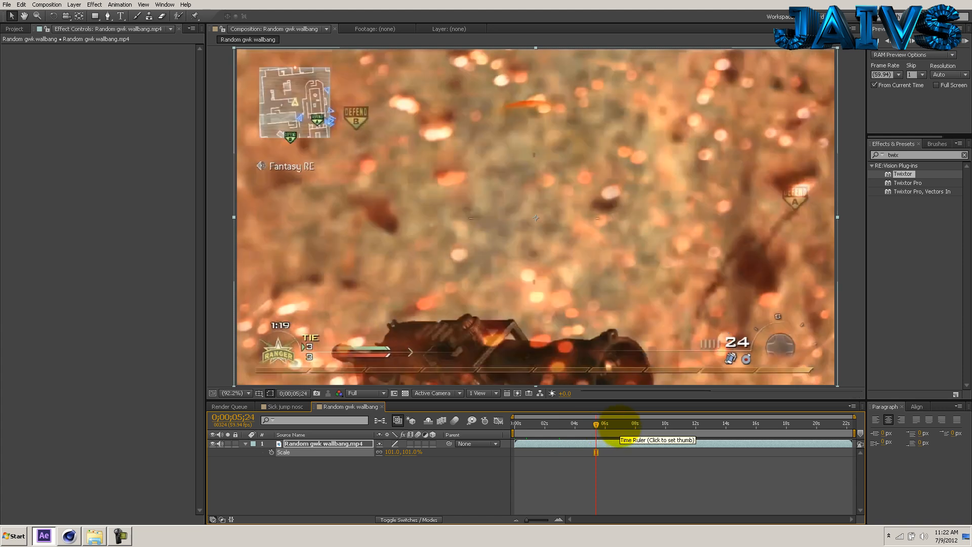
click(620, 426)
click(580, 426)
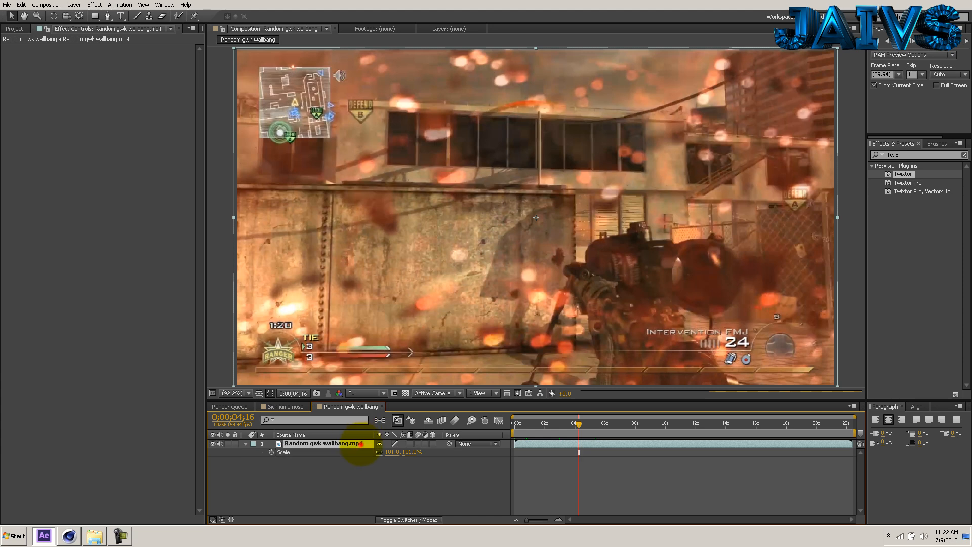
Pre-compose the Random gwk wallbang.mp4 layer as "Random gwk wallbang Twixtored", moving all attributes into the new composition.
click(74, 4)
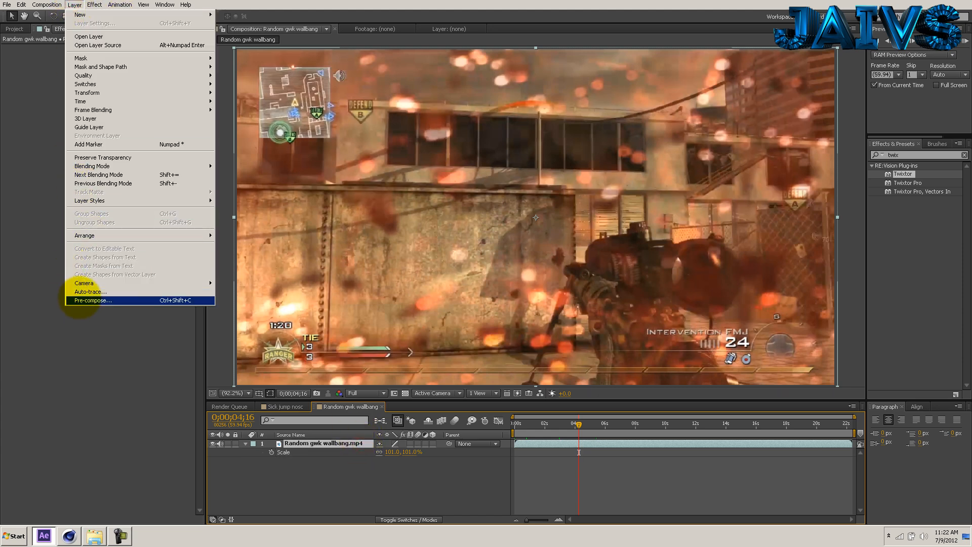
click(82, 299)
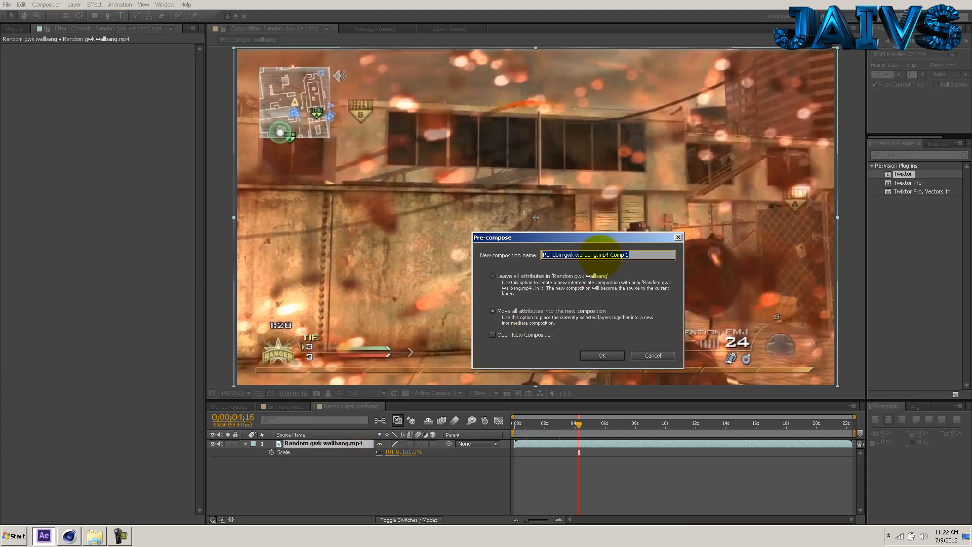
drag(597, 256, 664, 255)
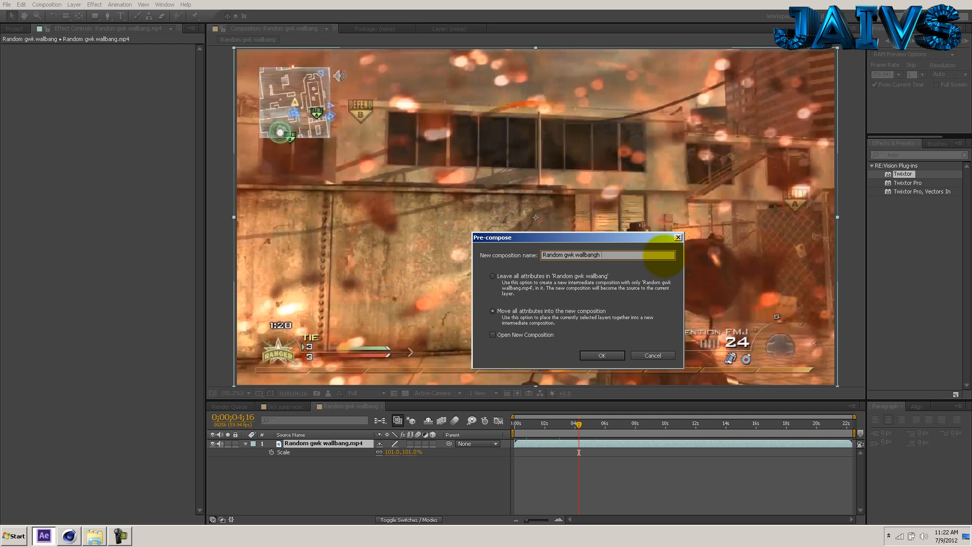
text(Twixtored)
key(Return)
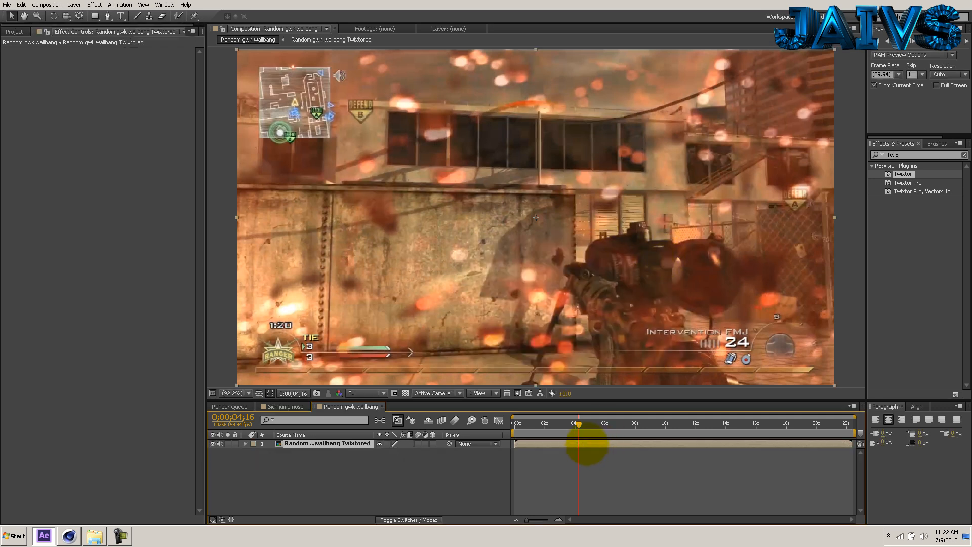
Inside the Random gwk wallbang Twixtored composition, start the work area at 0;00;04;16 and trim the composition to it.
double_click(587, 444)
click(587, 445)
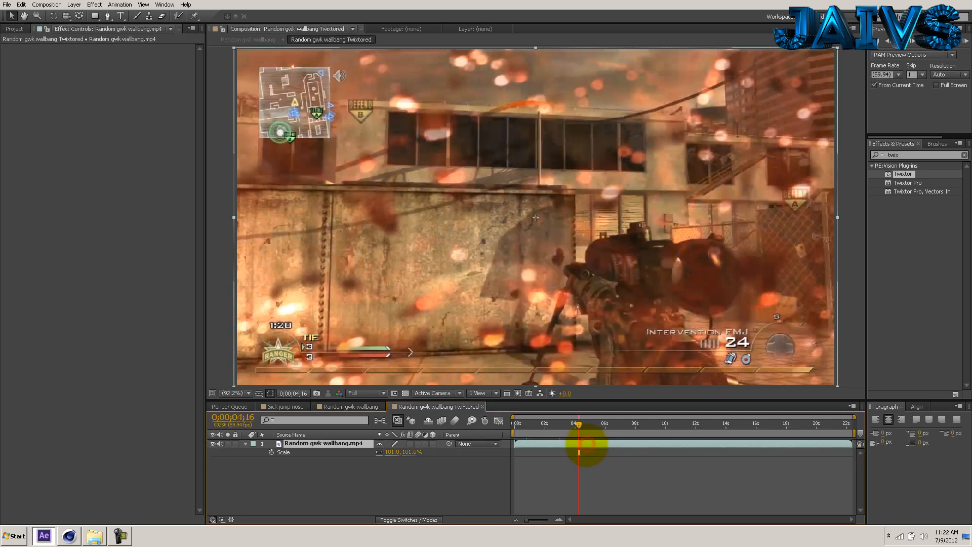
key(b)
right_click(588, 434)
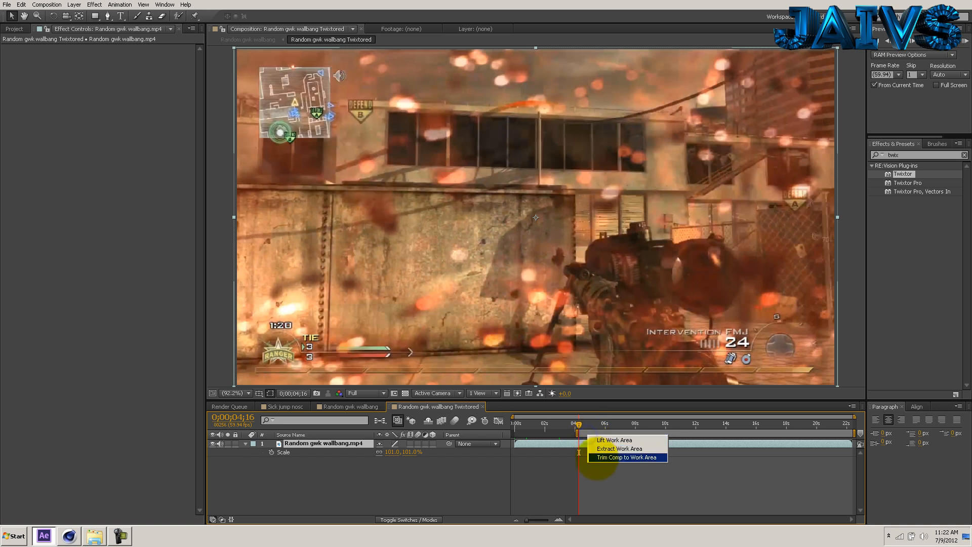
click(597, 459)
In the Random gwk wallbang composition, apply Twixtor to the pre-composed layer with input frame rate 59.94 and Speed % 2.
click(355, 408)
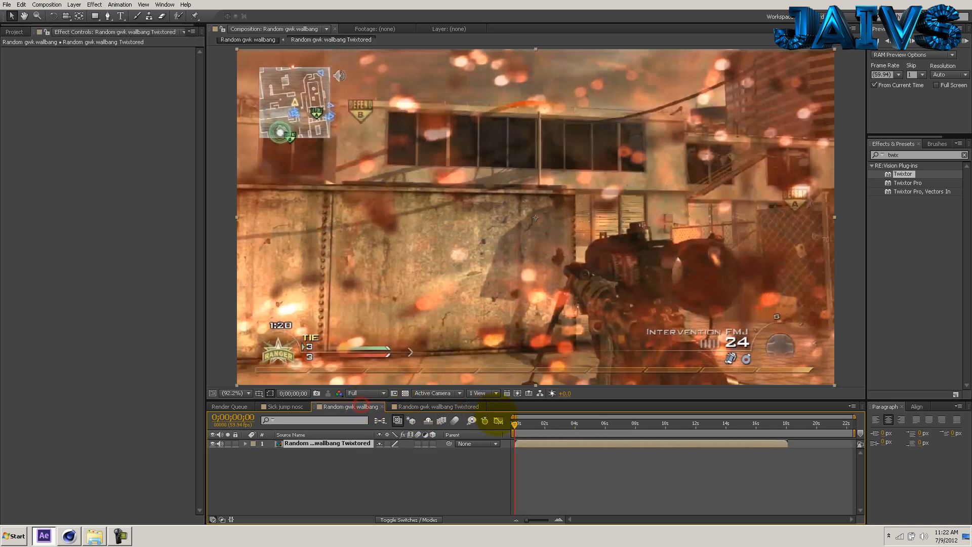
drag(902, 174, 307, 448)
click(121, 111)
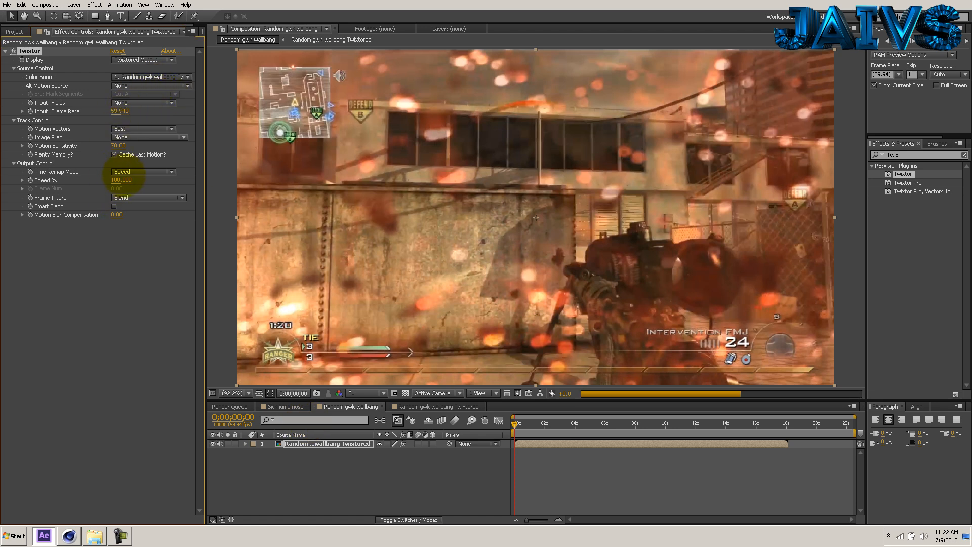
click(123, 180)
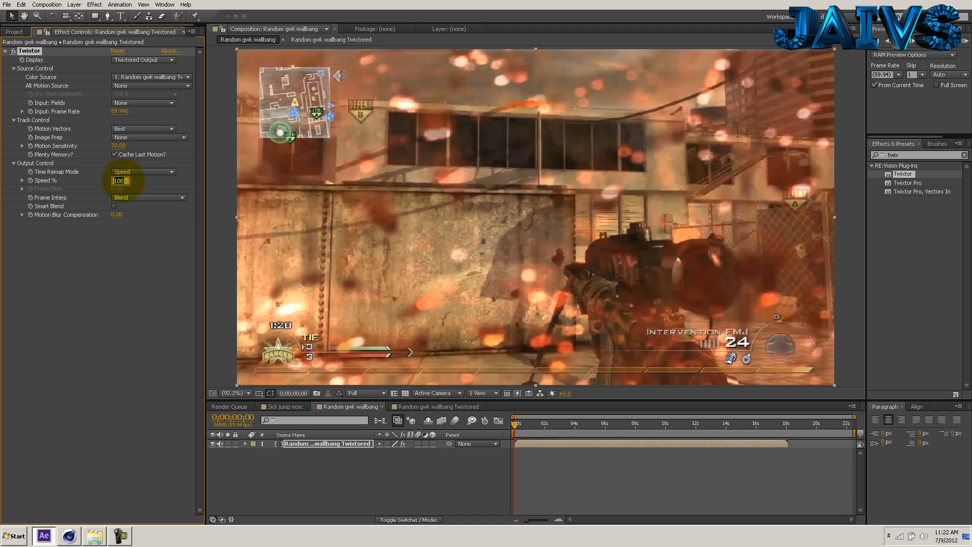
click(99, 263)
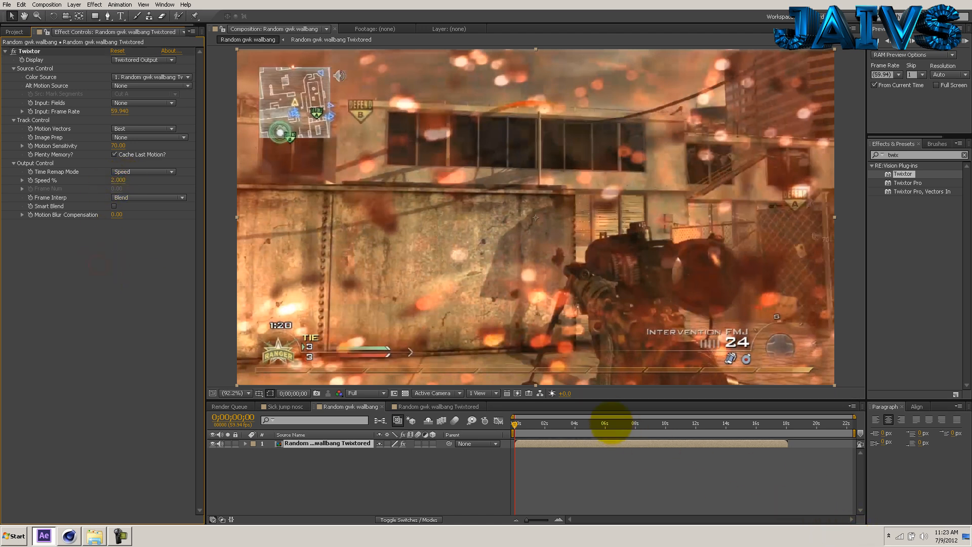
Set the duration of the Random gwk wallbang Twixtored composition to 0;00;30;08 and return to the Random gwk wallbang composition.
click(597, 423)
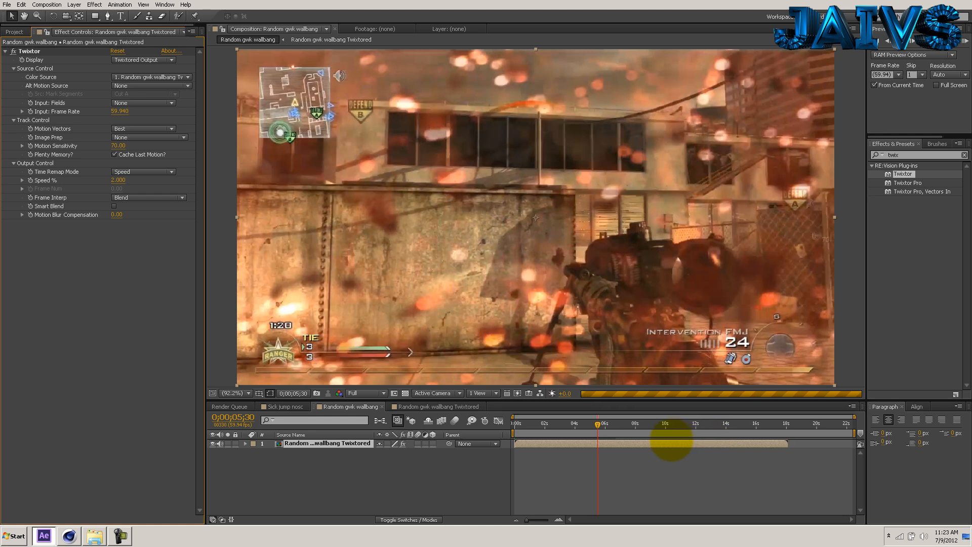
double_click(671, 444)
key(s)
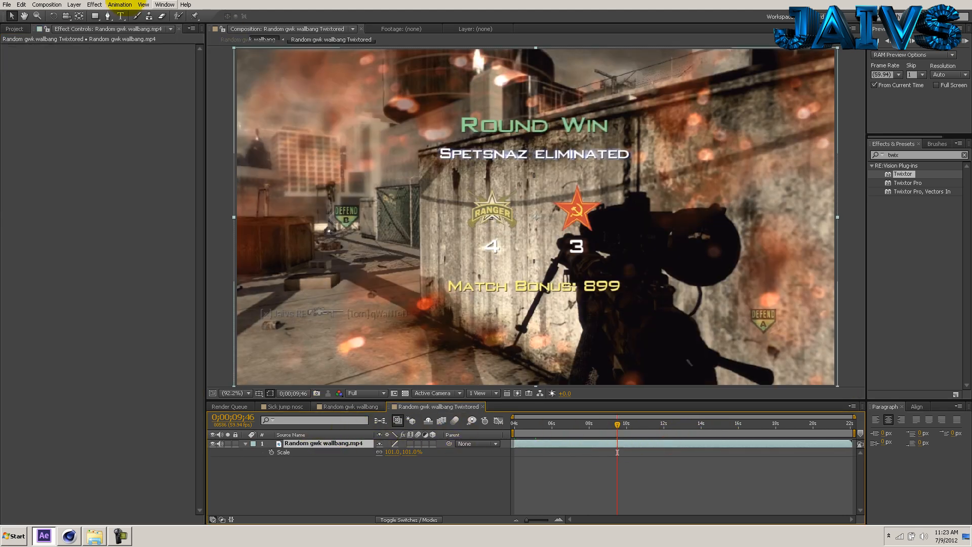
click(47, 5)
click(49, 25)
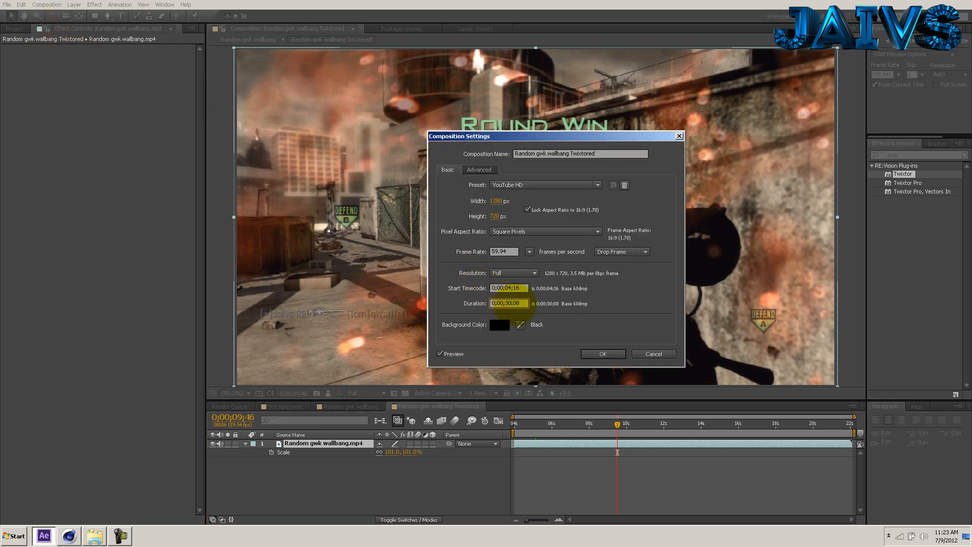
key(Return)
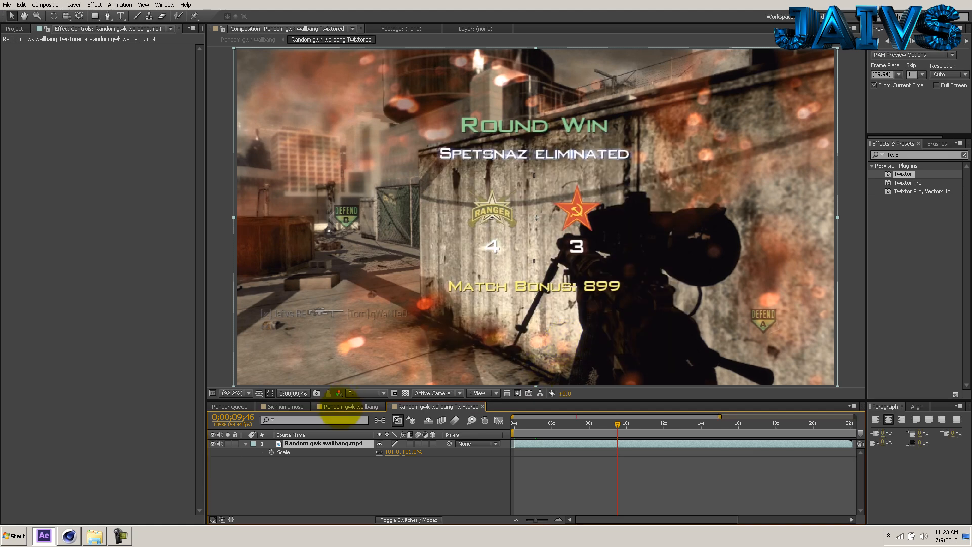
click(340, 407)
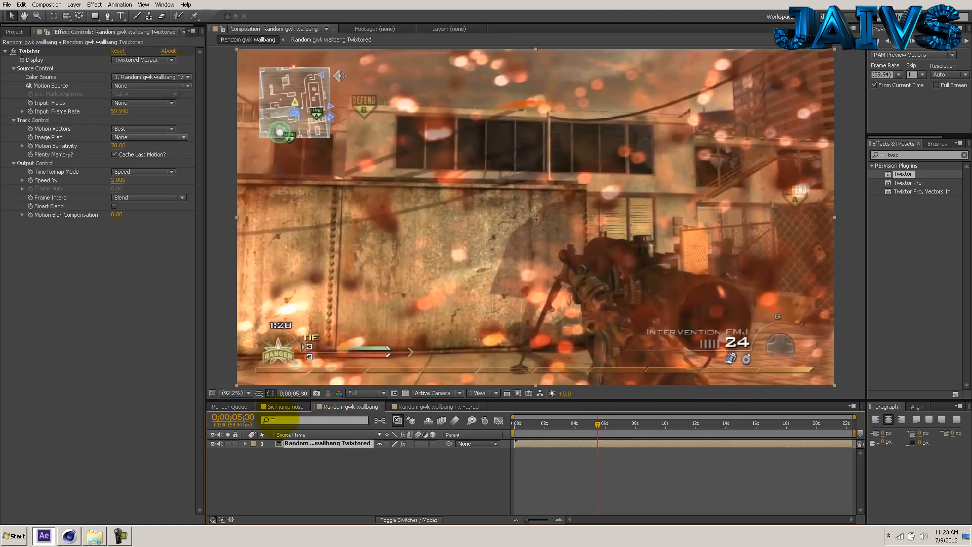
Create a project folder named "Form" and place it inside the Tutorial folder.
click(280, 474)
click(15, 31)
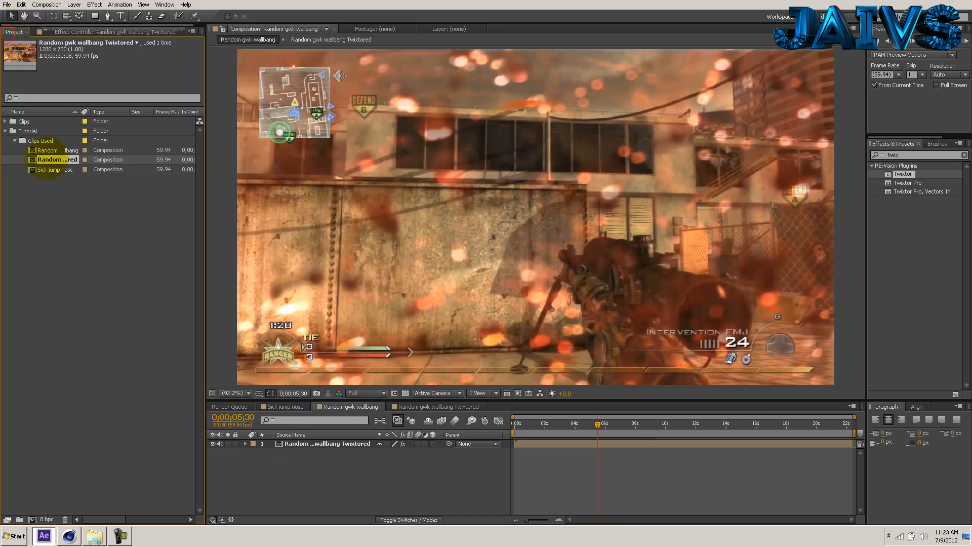
click(20, 520)
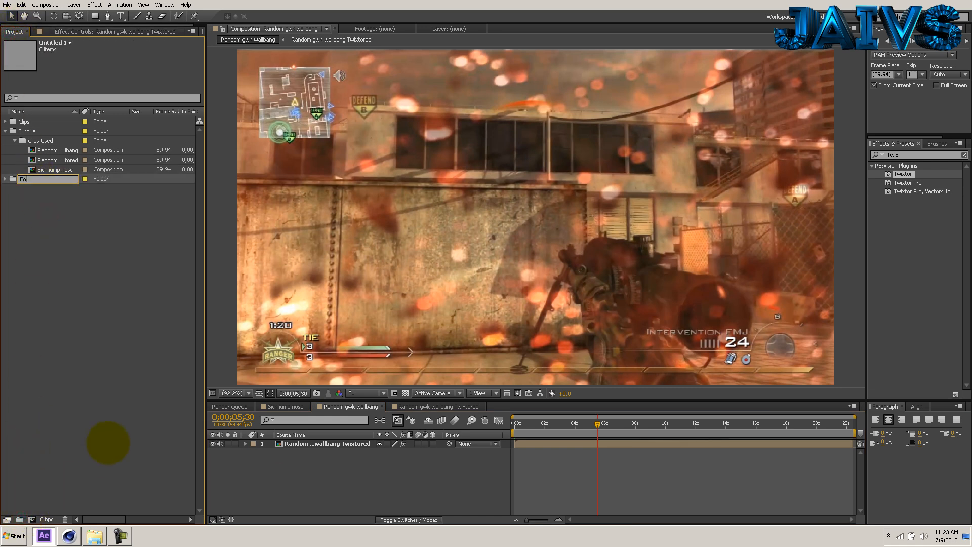
key(Return)
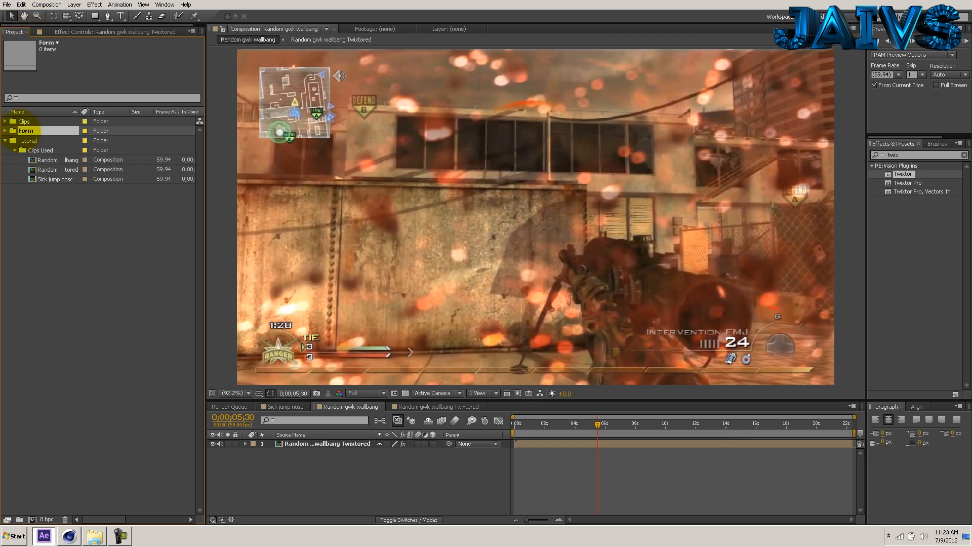
mouse_move(30, 150)
mouse_down()
mouse_move(21, 131)
mouse_move(20, 141)
mouse_up()
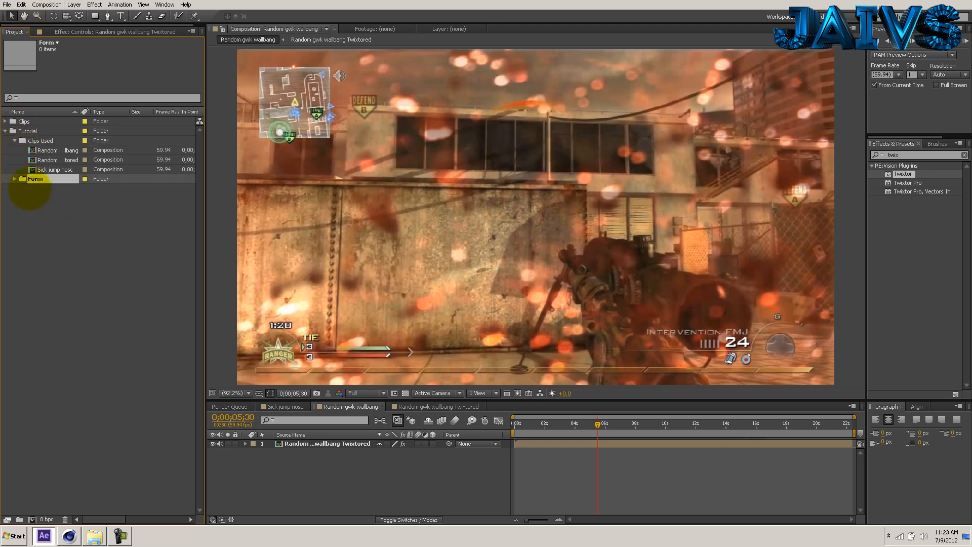
Create a new YouTube HD composition named "Opacity Fade" with a duration of 0;00;25;00.
click(45, 226)
click(47, 5)
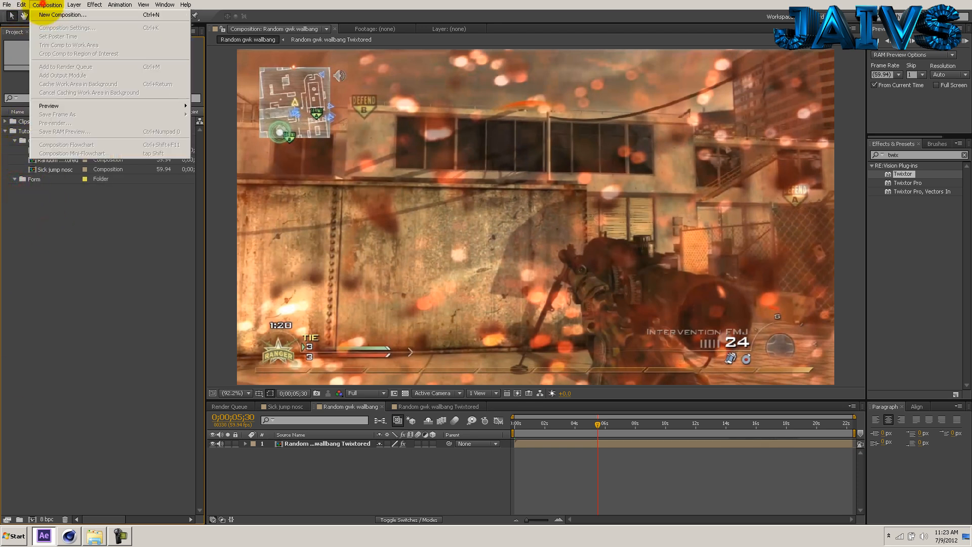
click(51, 13)
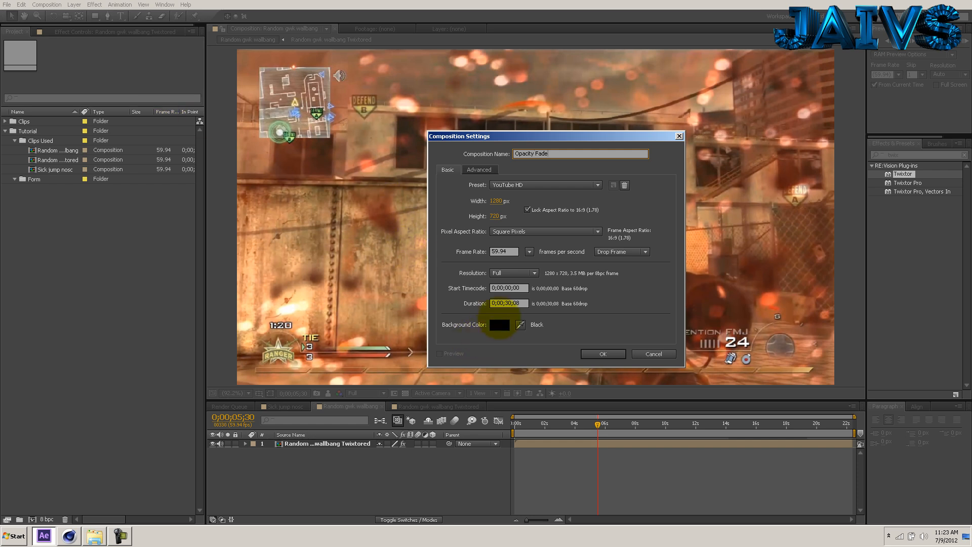
click(509, 303)
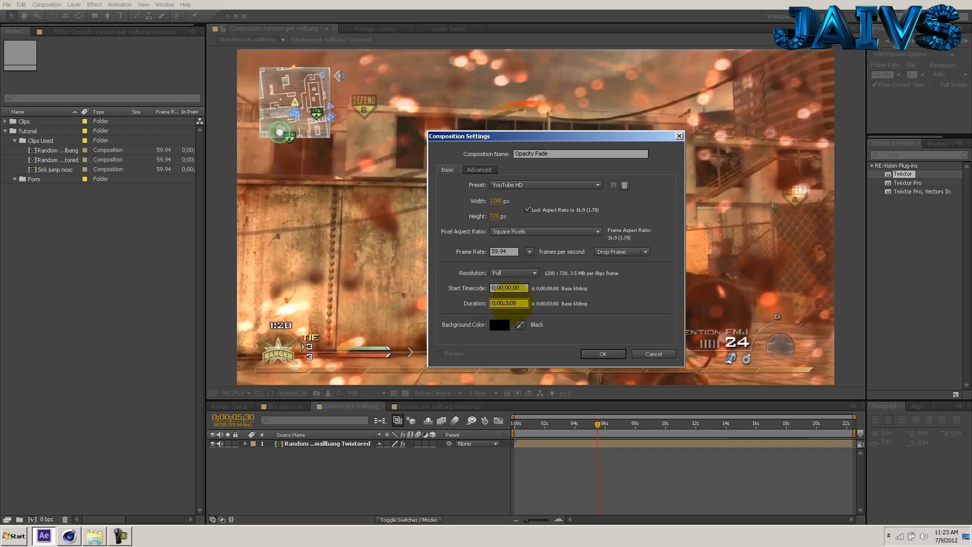
text(25)
key(Return)
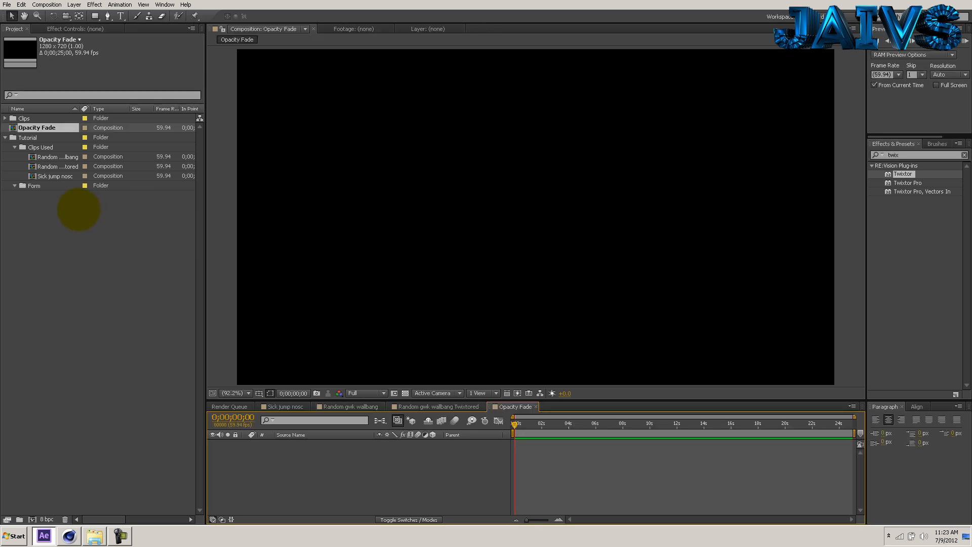
Move the Opacity Fade composition into the Form folder and add the Sick jump nosc composition to its timeline.
drag(56, 128, 41, 186)
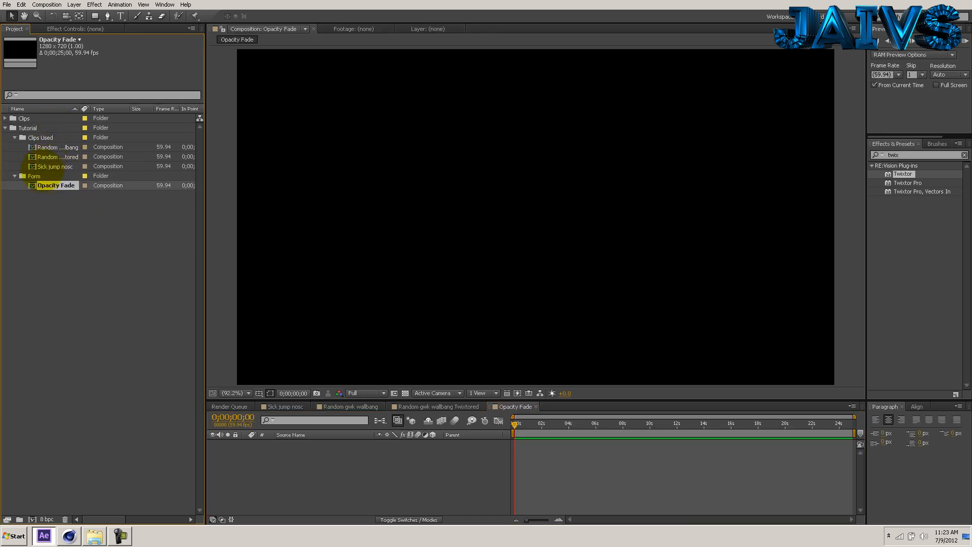
drag(51, 166, 510, 463)
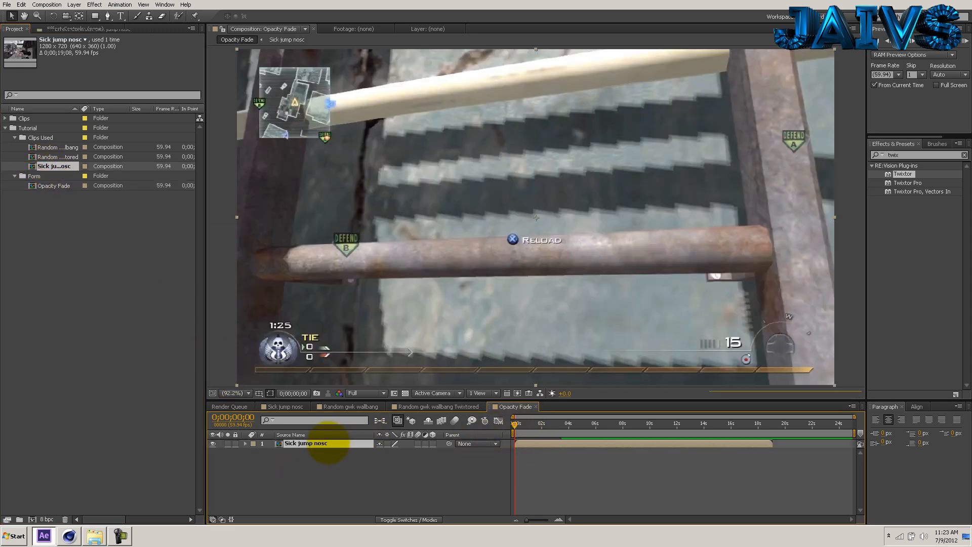
Find the slow-motion Speed % keyframe in Sick jump nosc, and add Random gwk wallbang above it in Opacity Fade, starting just after 0;00;04;14.
double_click(329, 442)
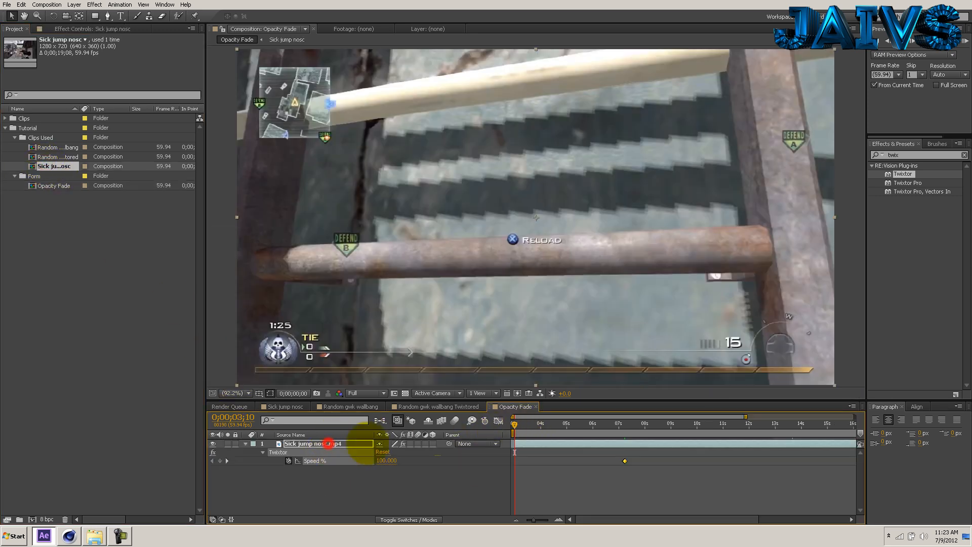
drag(605, 430, 630, 429)
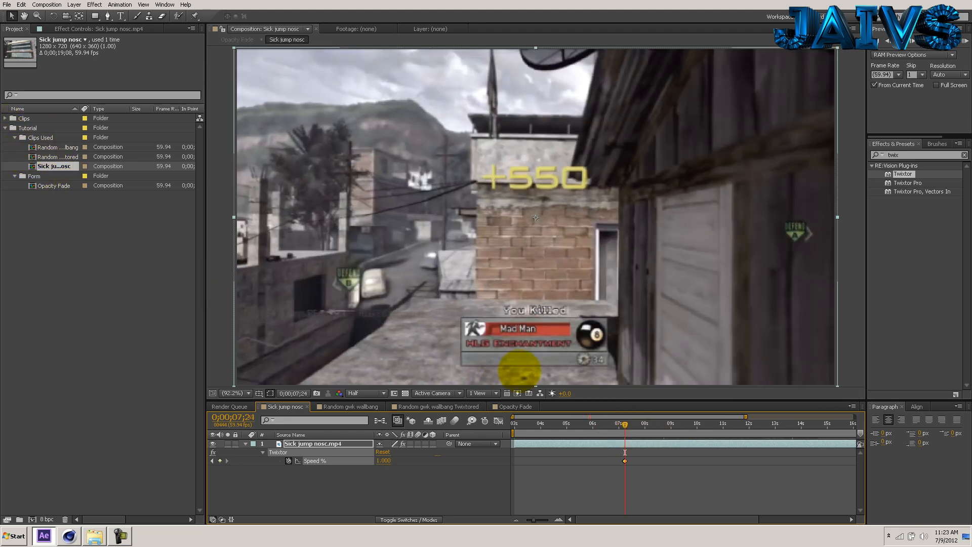
click(514, 407)
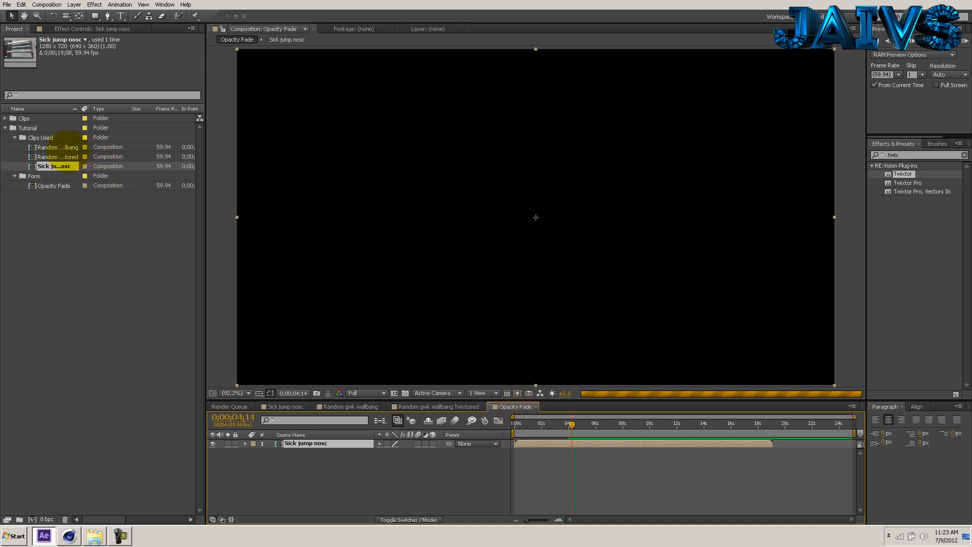
drag(56, 147, 576, 443)
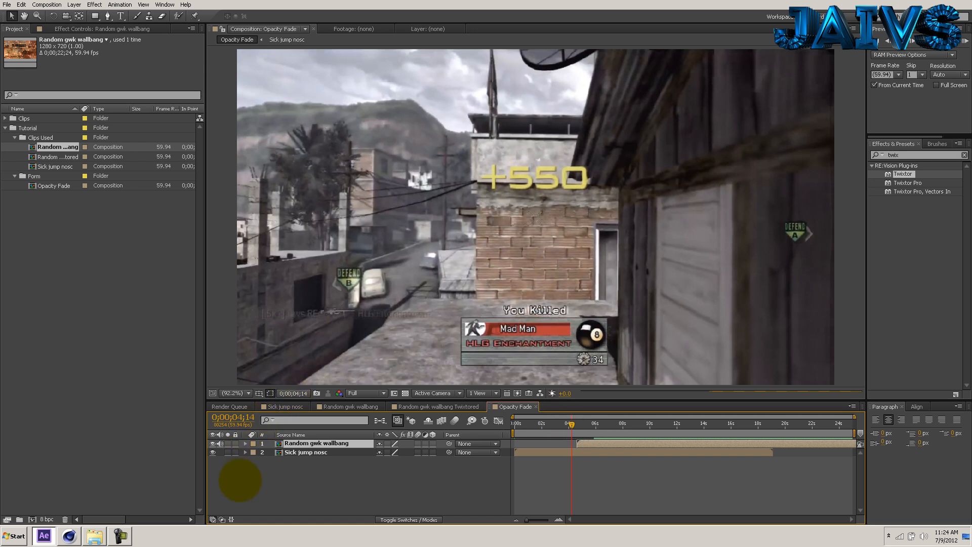
Create Opacity keyframes on both layers at 0;00;04;14, with Random gwk wallbang at 0% and Sick jump nosc at 100%.
click(283, 452)
drag(283, 450, 281, 444)
click(220, 444)
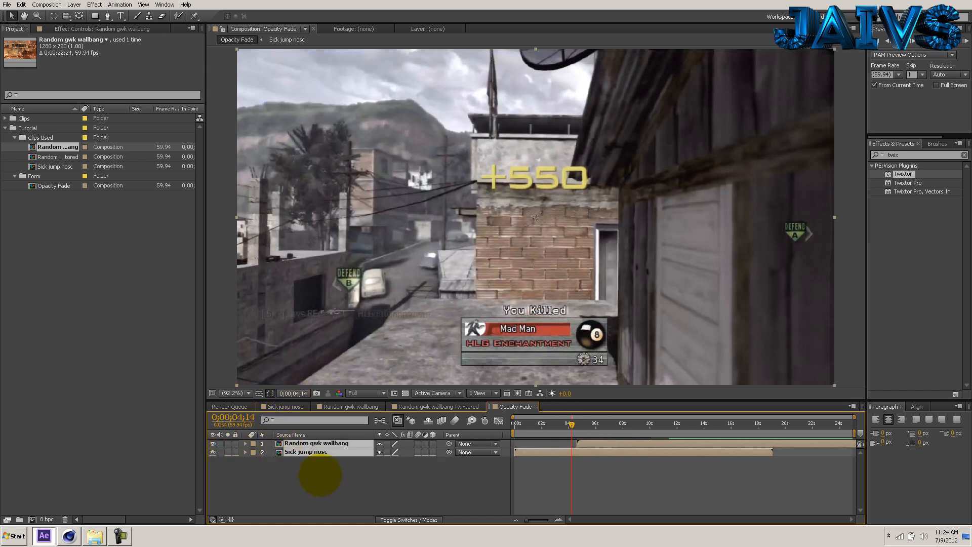
key(t)
click(269, 470)
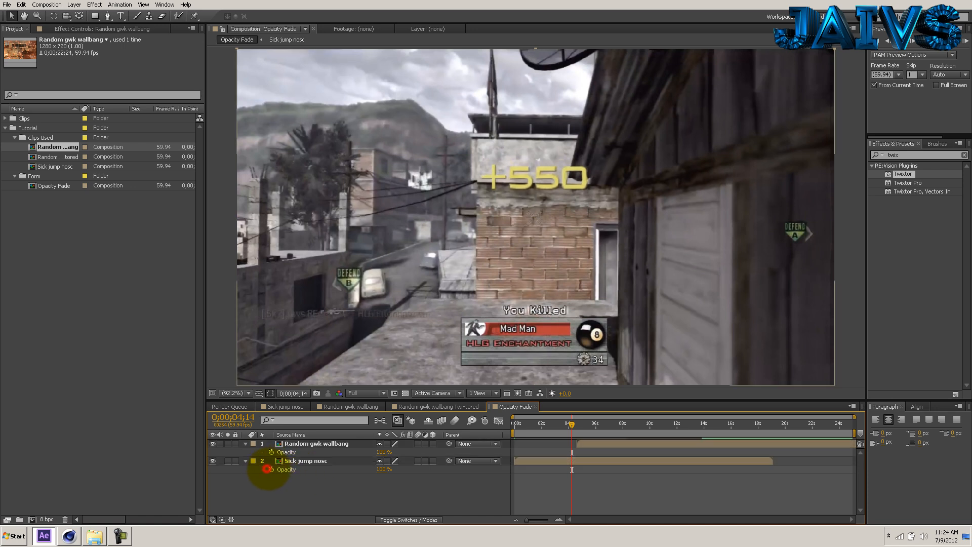
click(271, 469)
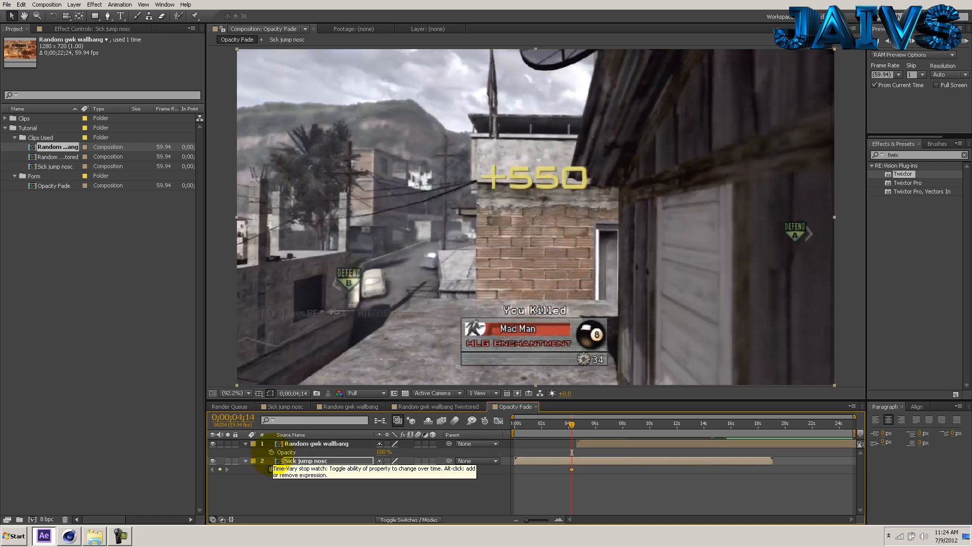
click(271, 453)
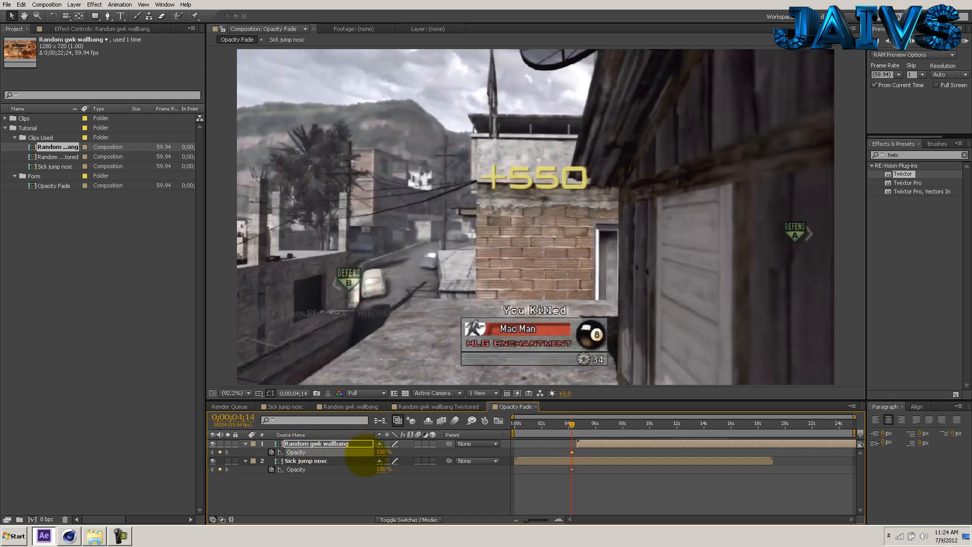
drag(379, 453, 191, 449)
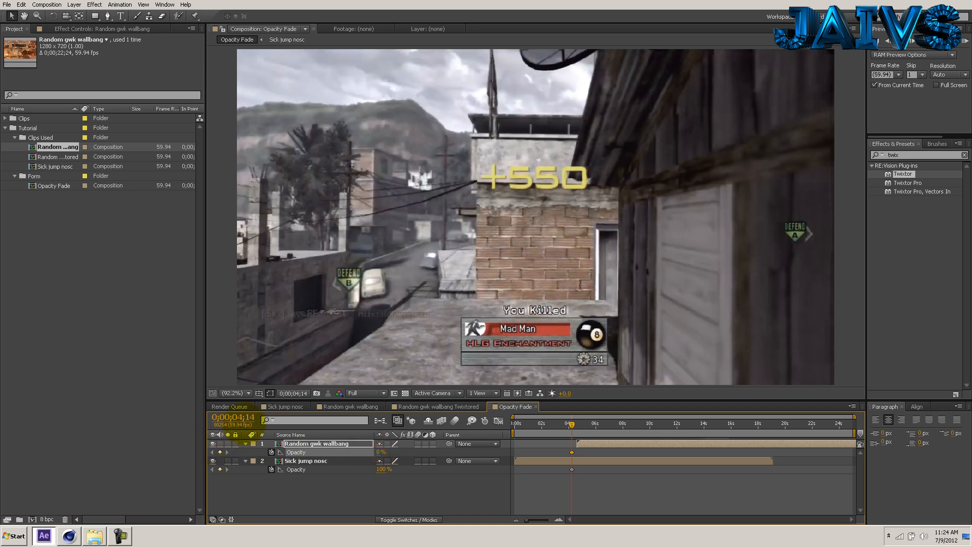
Go to 0;00;05;14 and shift the Random gwk wallbang layer so it starts shortly before that time.
click(243, 418)
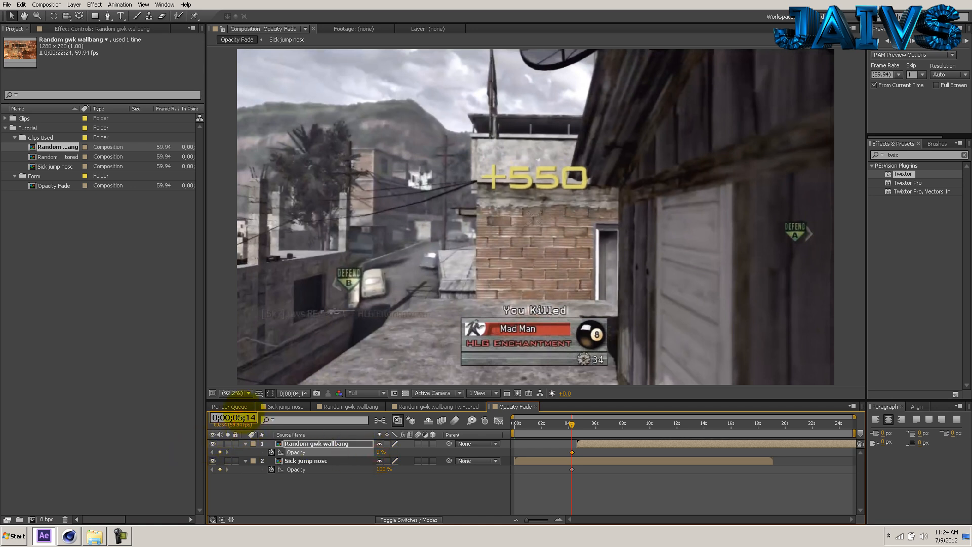
key(Return)
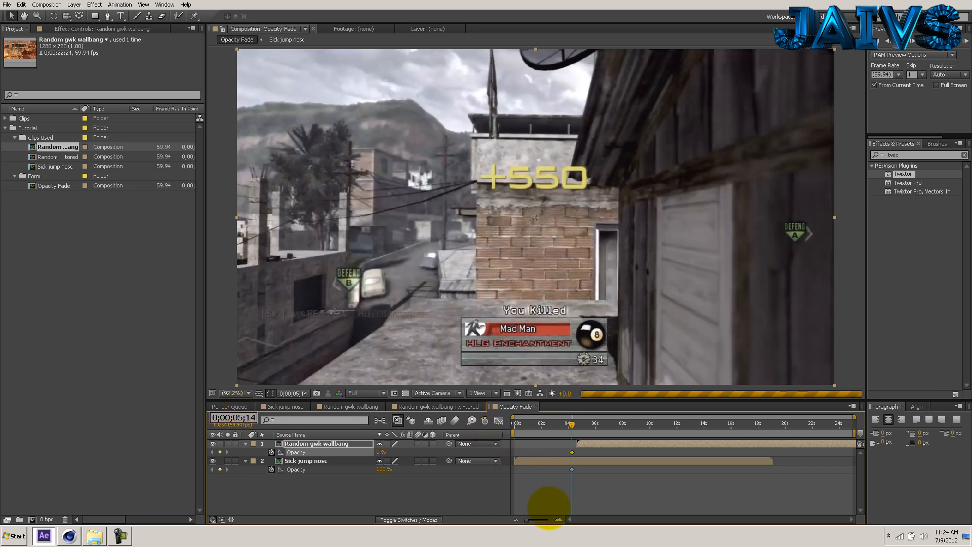
drag(545, 521, 544, 521)
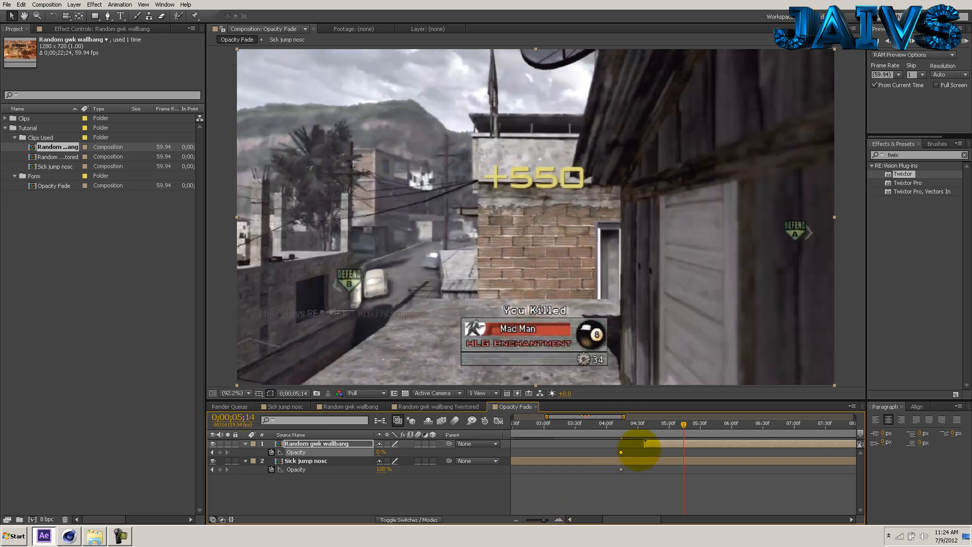
mouse_move(650, 444)
mouse_down()
mouse_move(699, 443)
mouse_move(637, 453)
mouse_up()
click(621, 452)
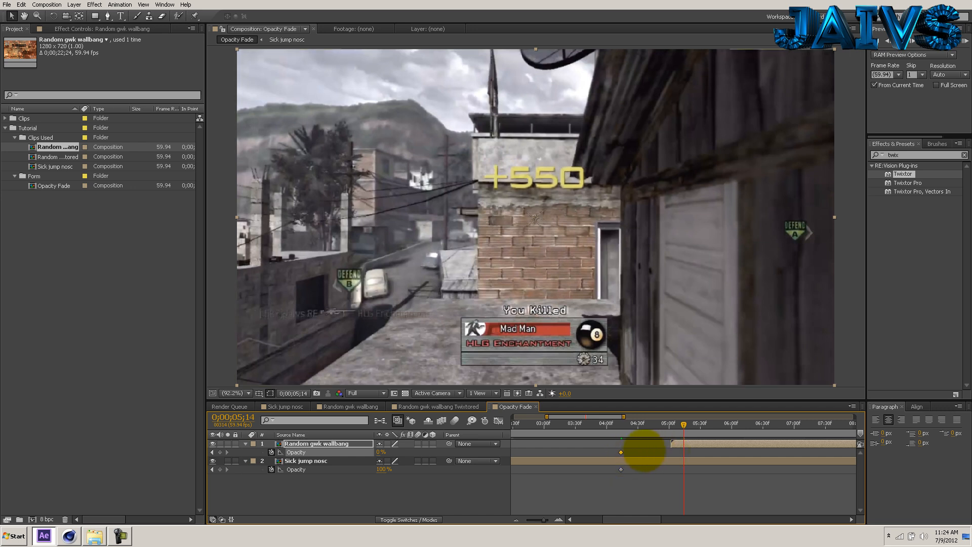
drag(540, 520, 537, 520)
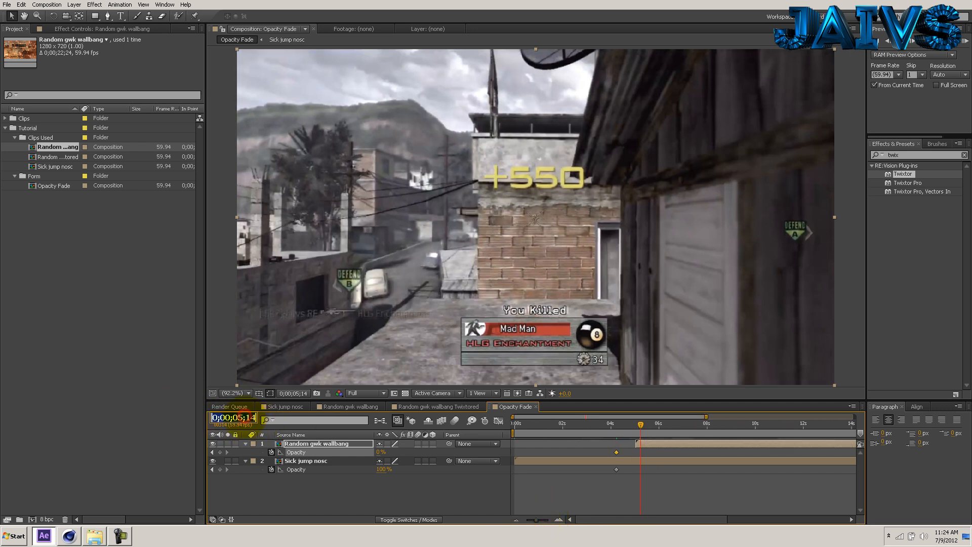
Add Opacity keyframes at 0;00;06;14, setting Random gwk wallbang to 100% and Sick jump nosc to 0%.
click(234, 418)
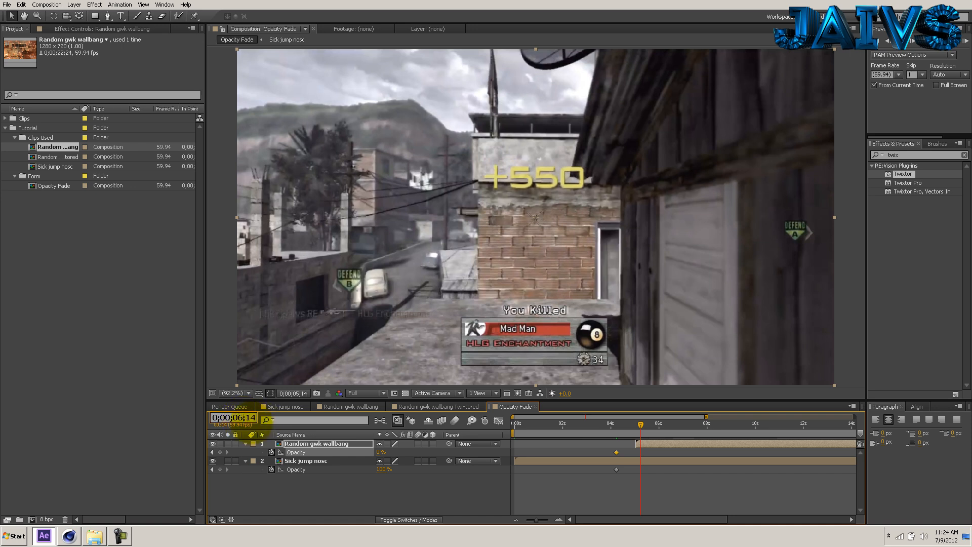
key(Return)
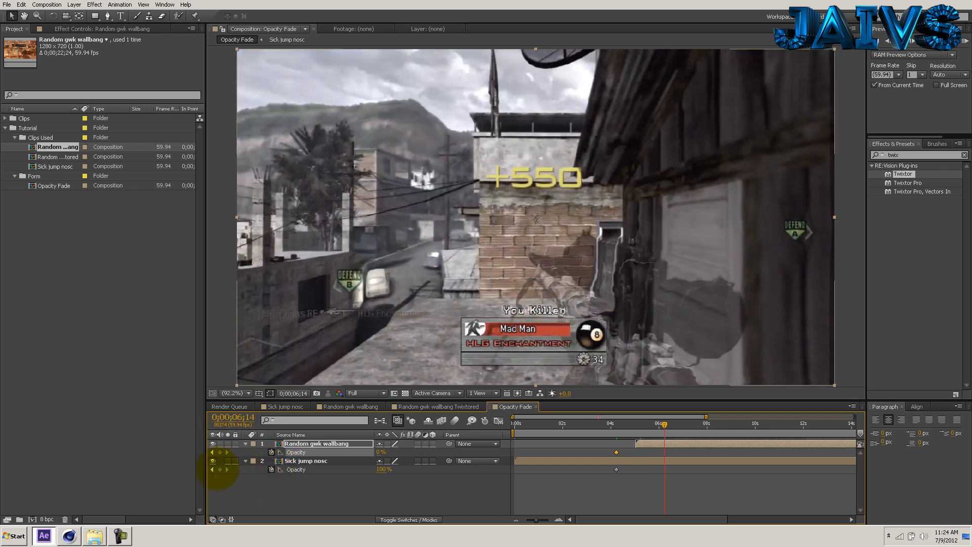
click(220, 469)
click(220, 453)
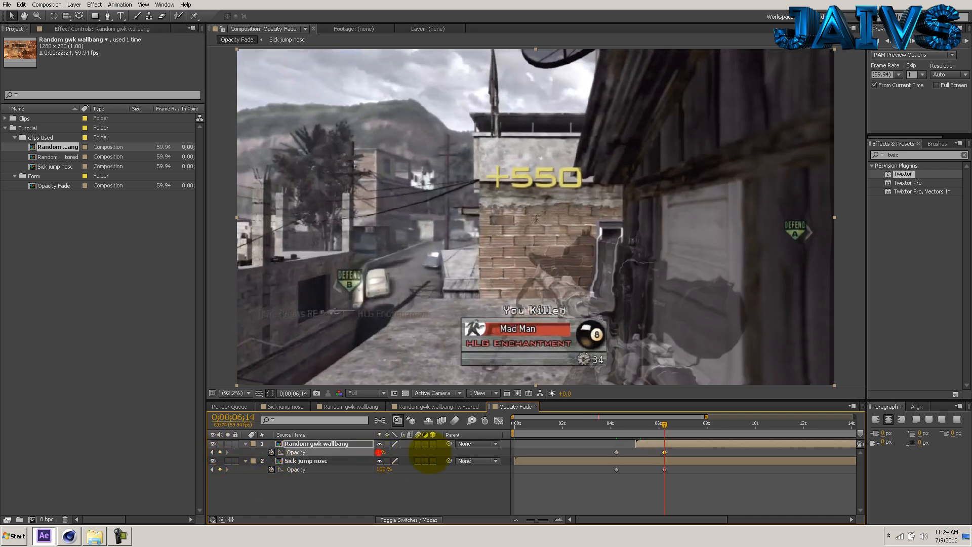
drag(430, 452, 557, 458)
drag(384, 470, 180, 464)
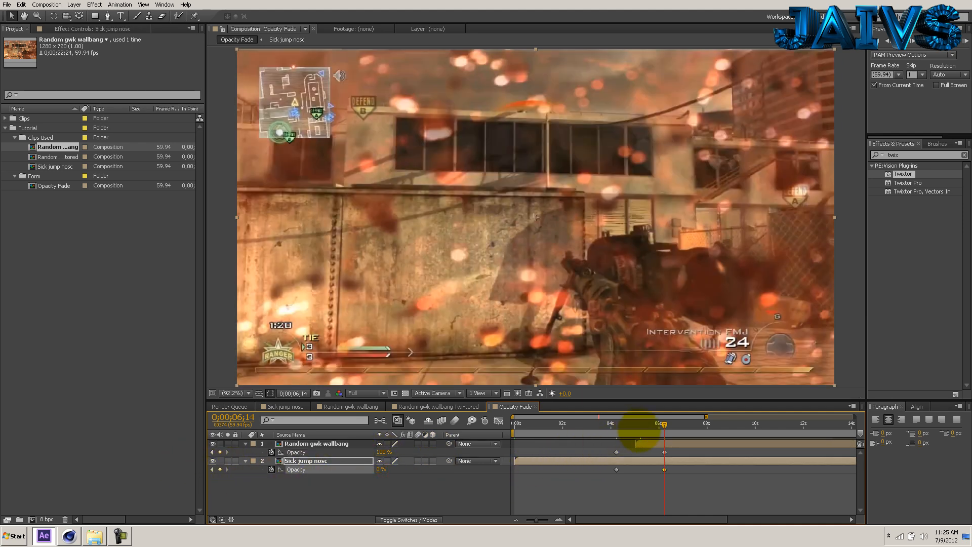
Set the preview resolution to Half and scrub through the crossfade, ending with the current time at 0;00;05;14.
click(639, 428)
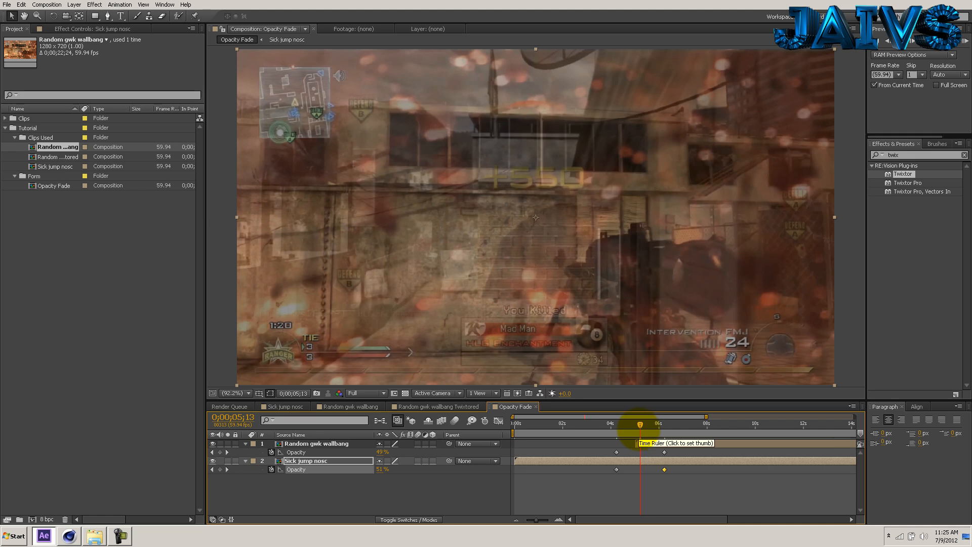
click(639, 428)
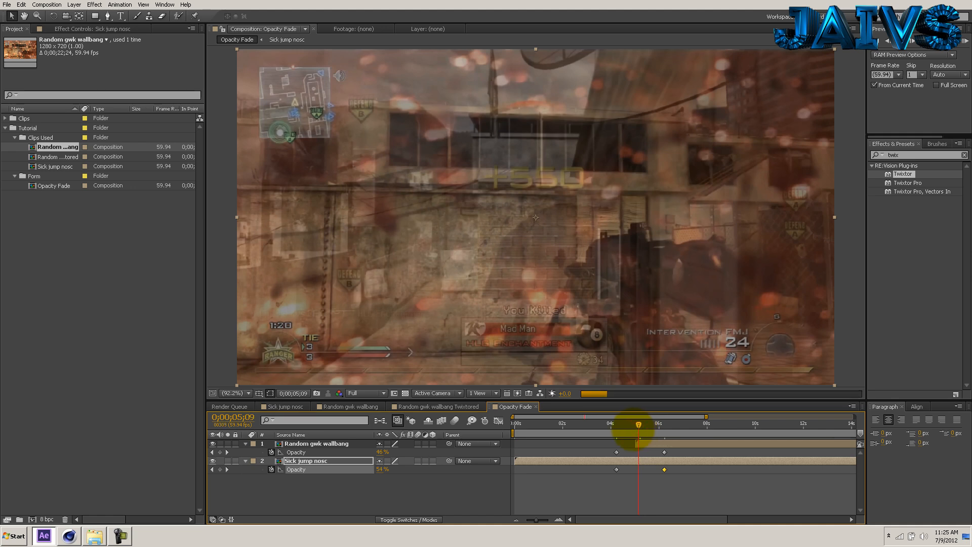
click(632, 428)
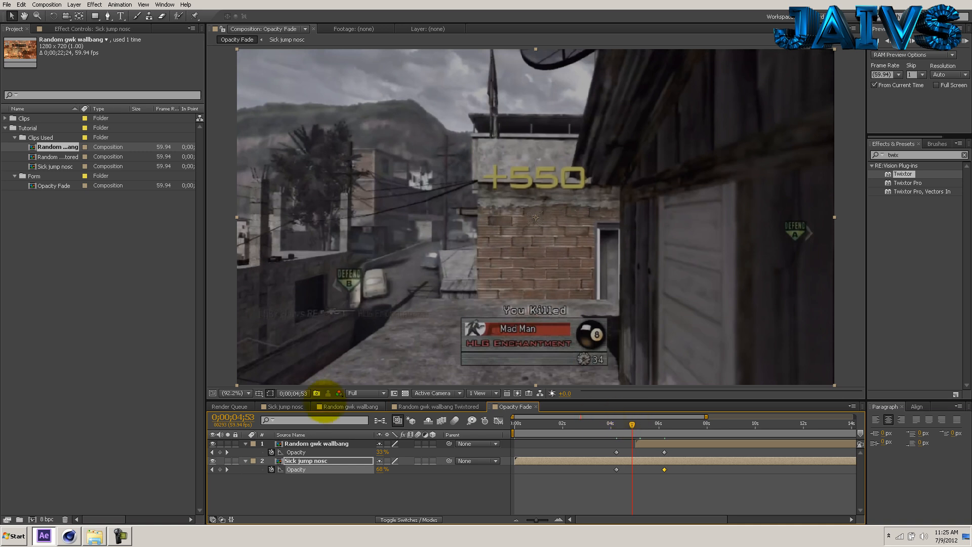
click(366, 394)
click(355, 421)
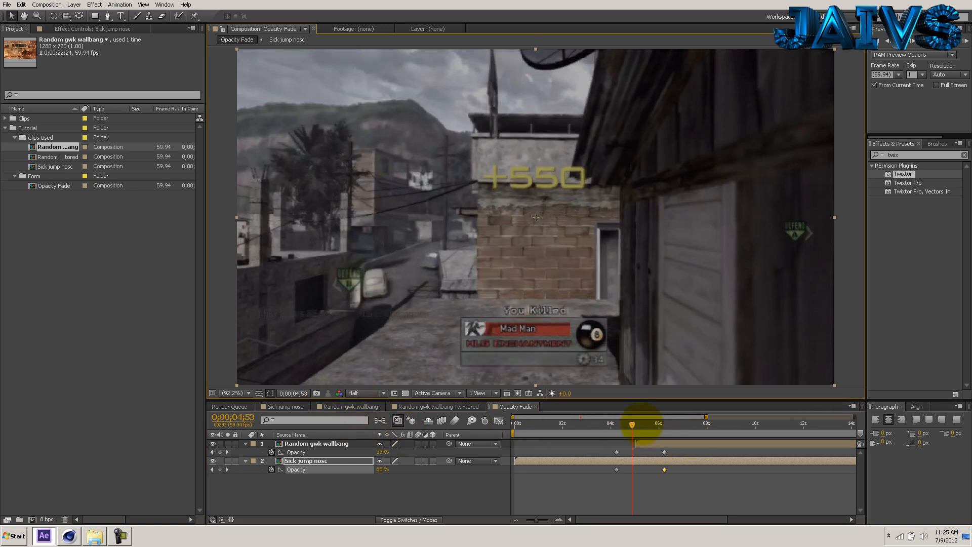
drag(632, 424, 637, 425)
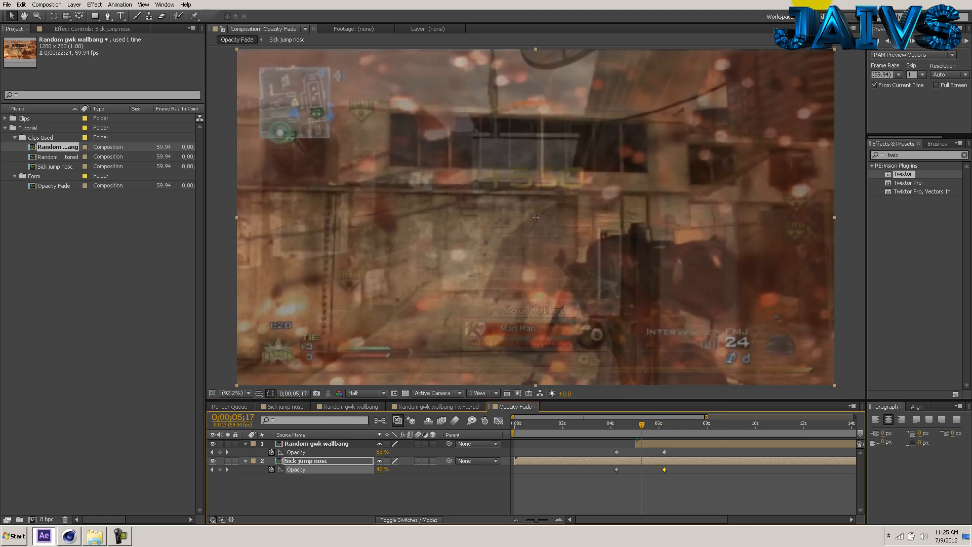
click(886, 41)
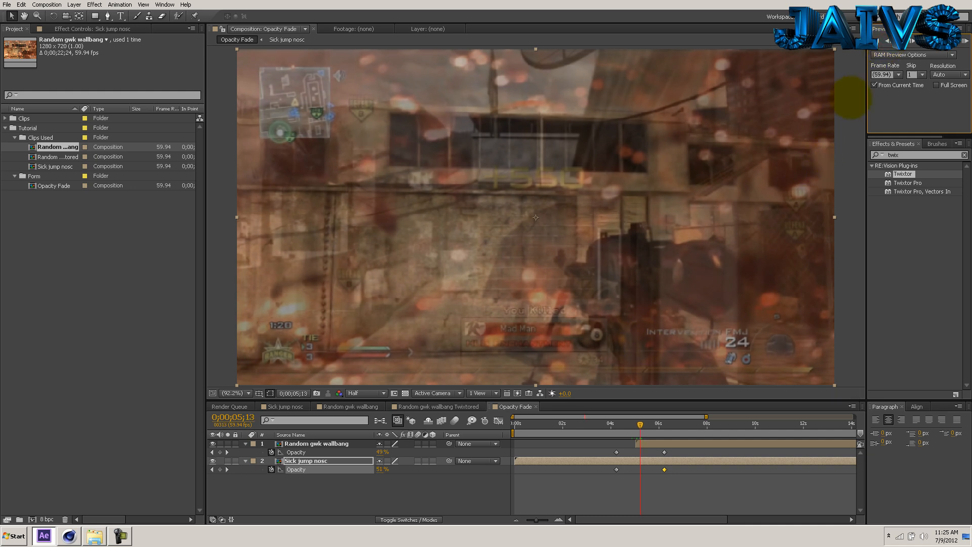
click(911, 41)
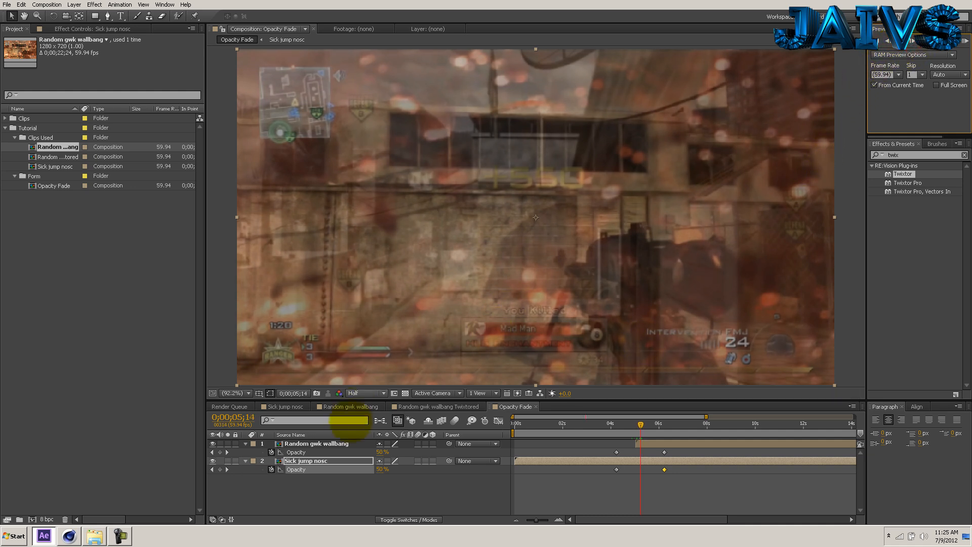
click(359, 485)
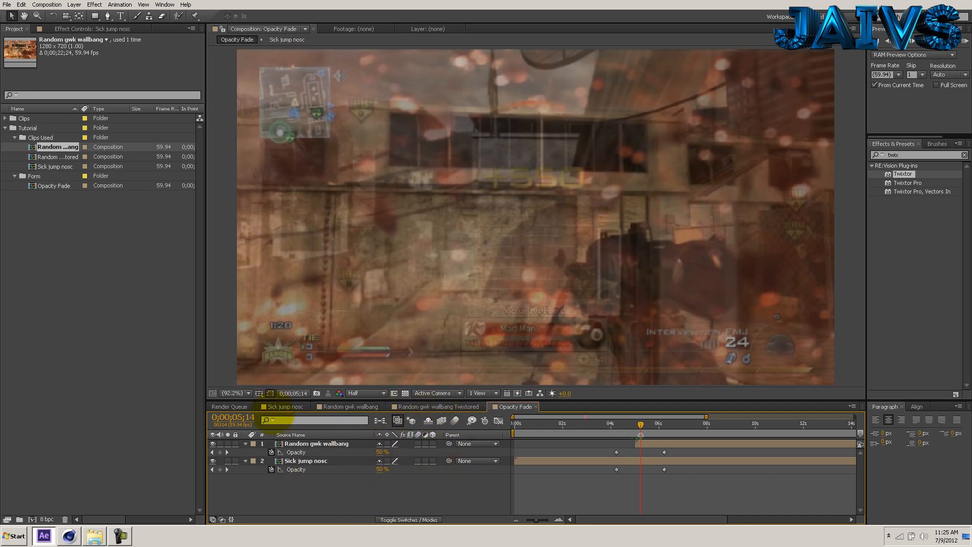
Duplicate the Opacity Fade composition twice in the Form folder and rename the first copy "Alpha".
click(152, 324)
click(66, 188)
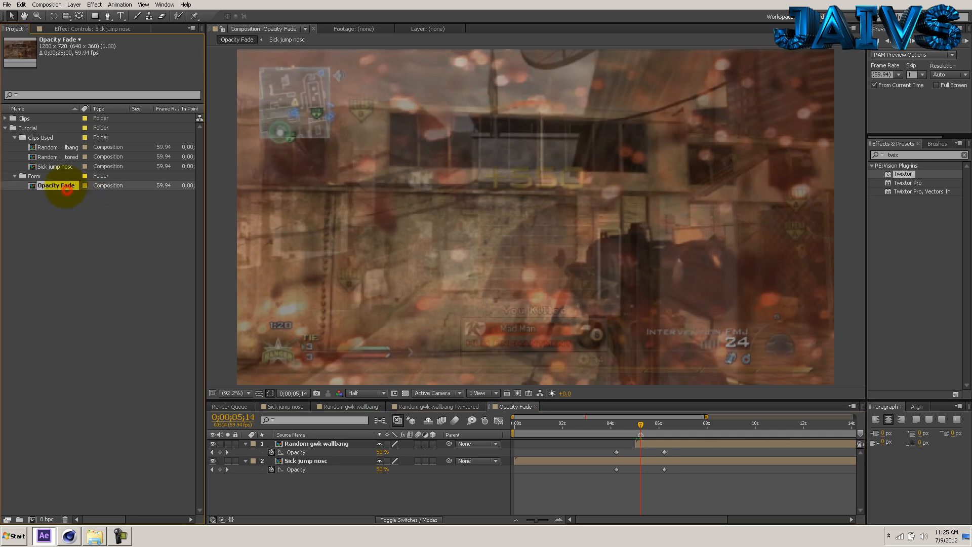
key(ctrl+d)
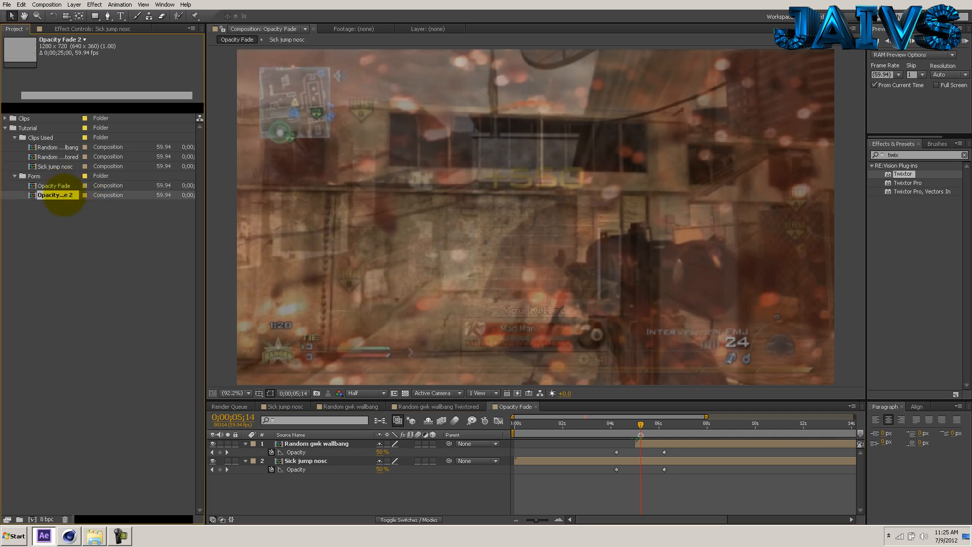
key(ctrl+d)
click(63, 195)
text(A)
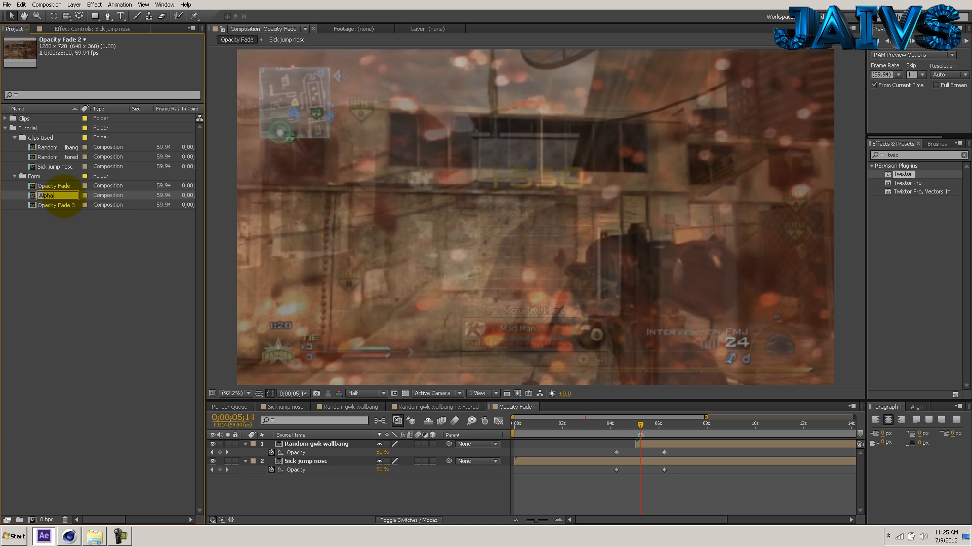
text(lpha)
key(Return)
Rename the second copy of Opacity Fade as "Displacement".
click(62, 204)
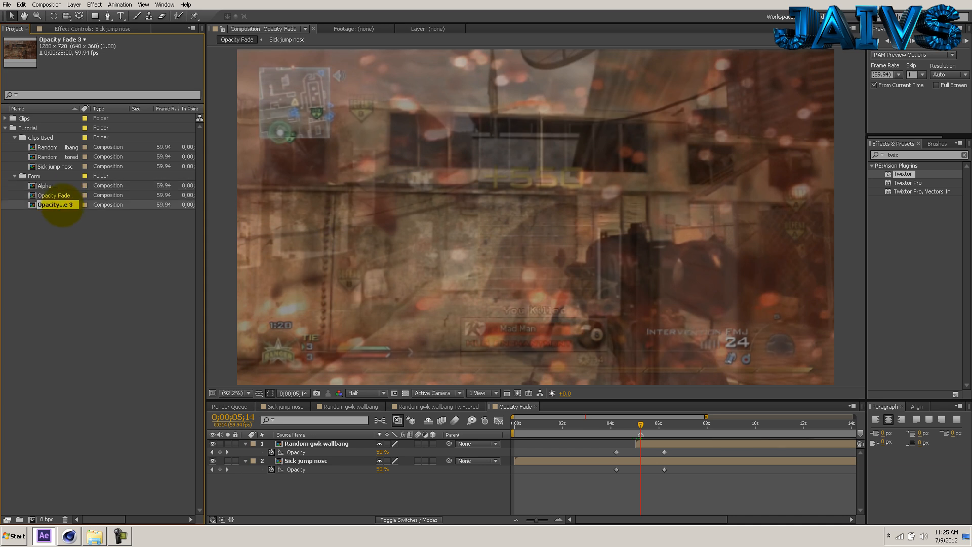
key(Return)
text(Displacement)
key(Return)
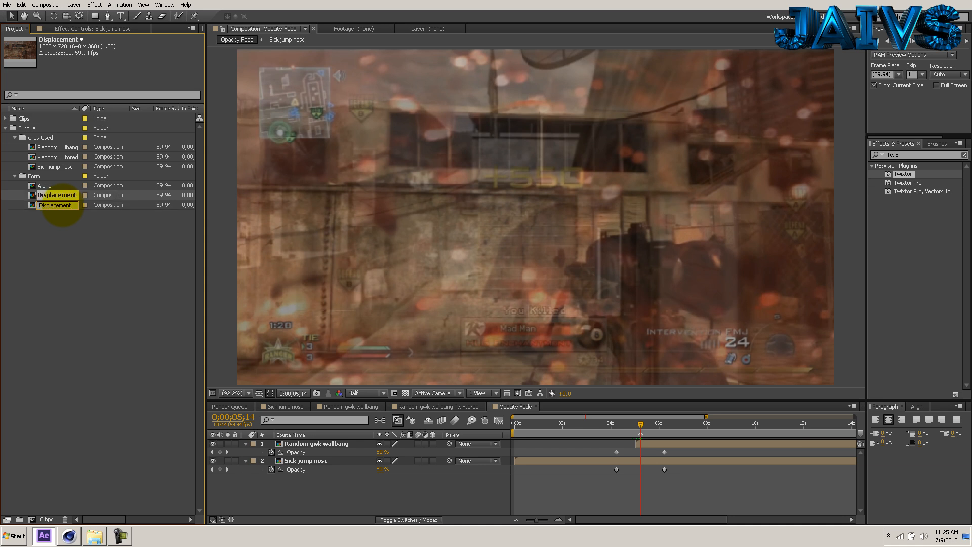
Create a new 1280 x 720 composition named "Form" and move it into the Form folder.
click(61, 223)
click(44, 5)
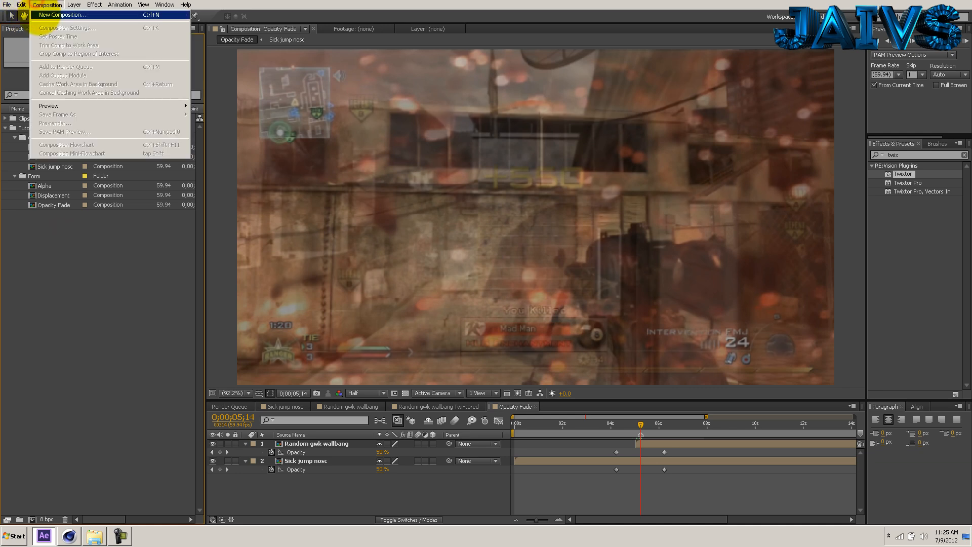
click(41, 15)
text(For)
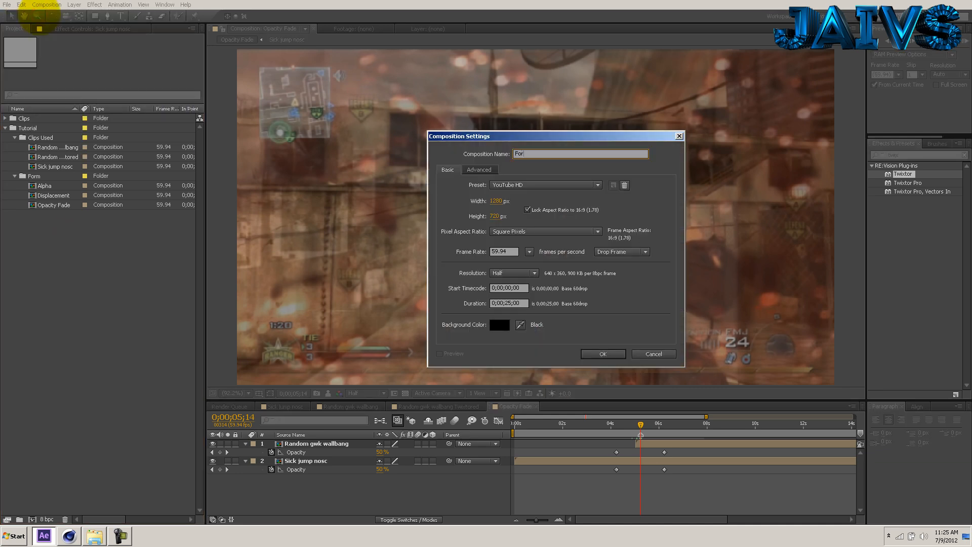
text(m)
key(Return)
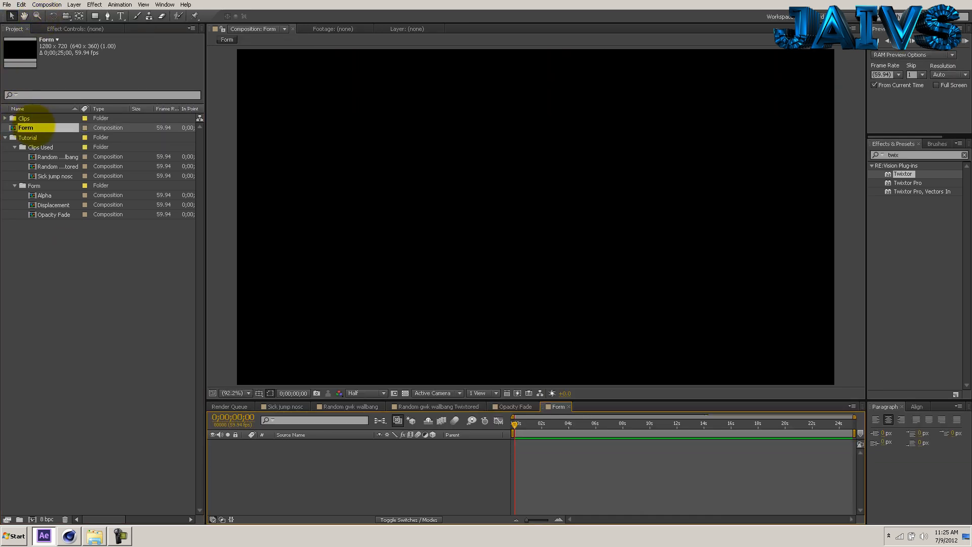
drag(26, 128, 33, 185)
Add the Alpha, Displacement and Opacity Fade compositions as layers in the Form composition's timeline.
click(71, 268)
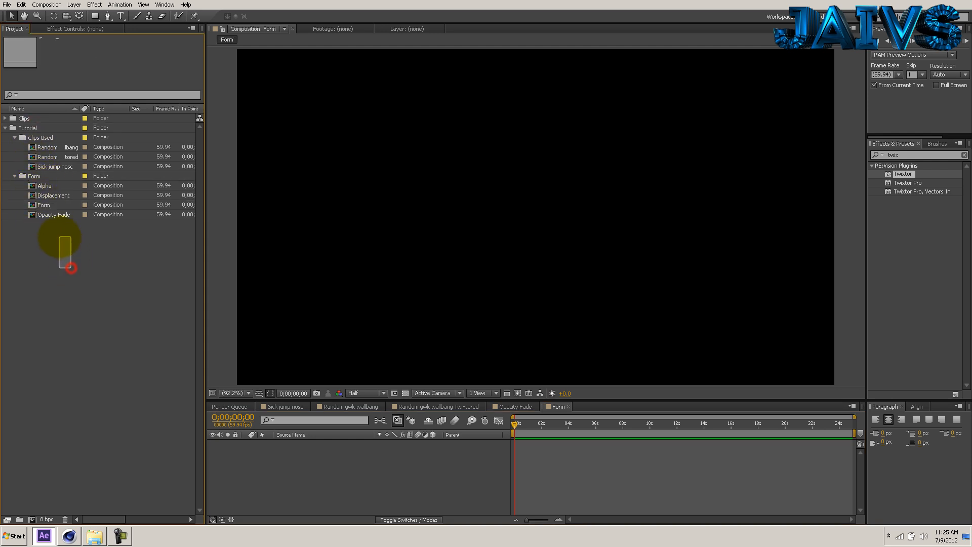
drag(71, 268, 289, 464)
ctrl+click(43, 204)
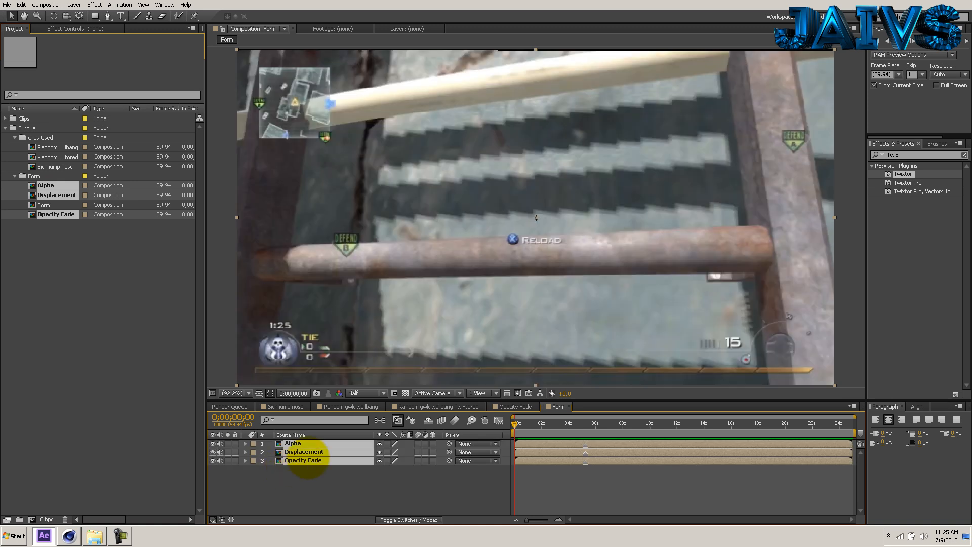
Mute the audio of all three layers and hide the Alpha and Displacement layers.
click(221, 476)
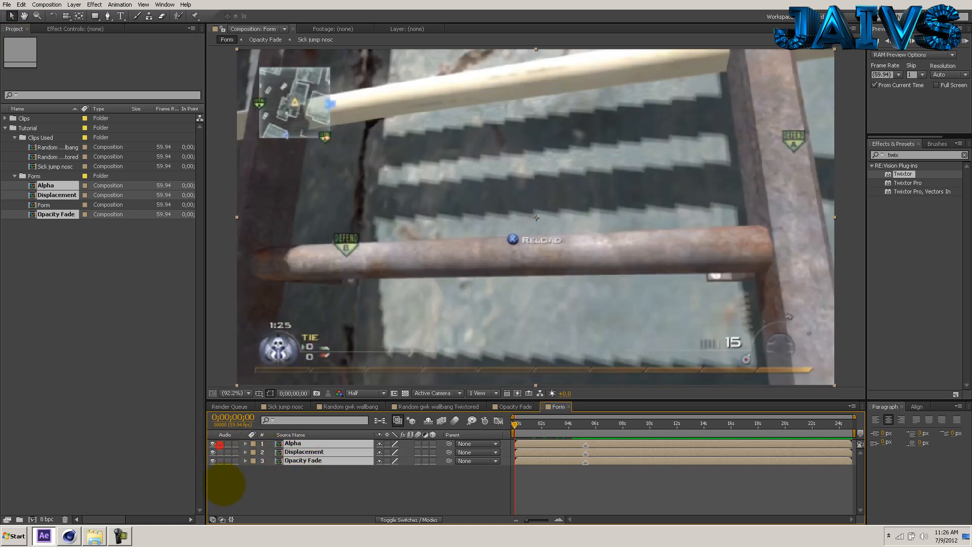
click(223, 489)
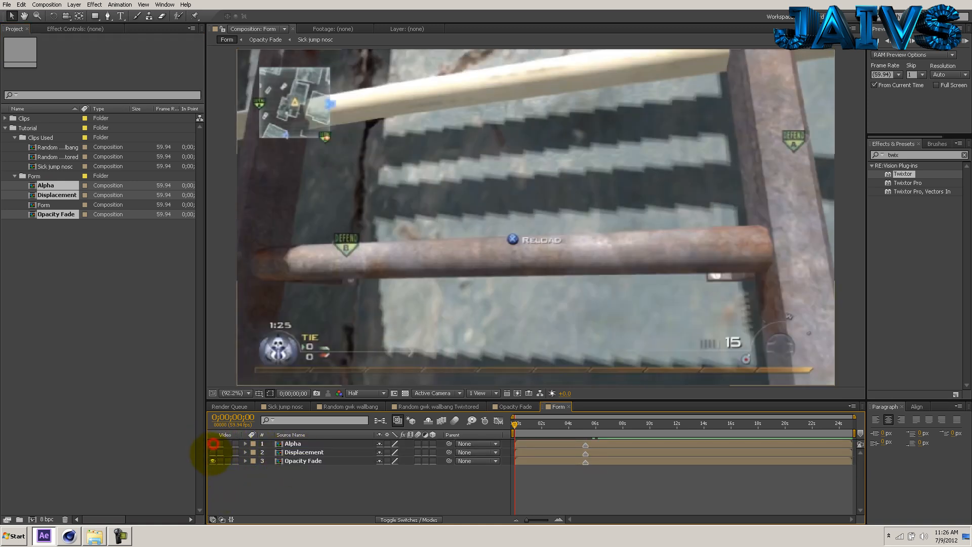
Move the Opacity Fade layer to the top of the stack and set the current time to 0;00;04;14.
click(303, 461)
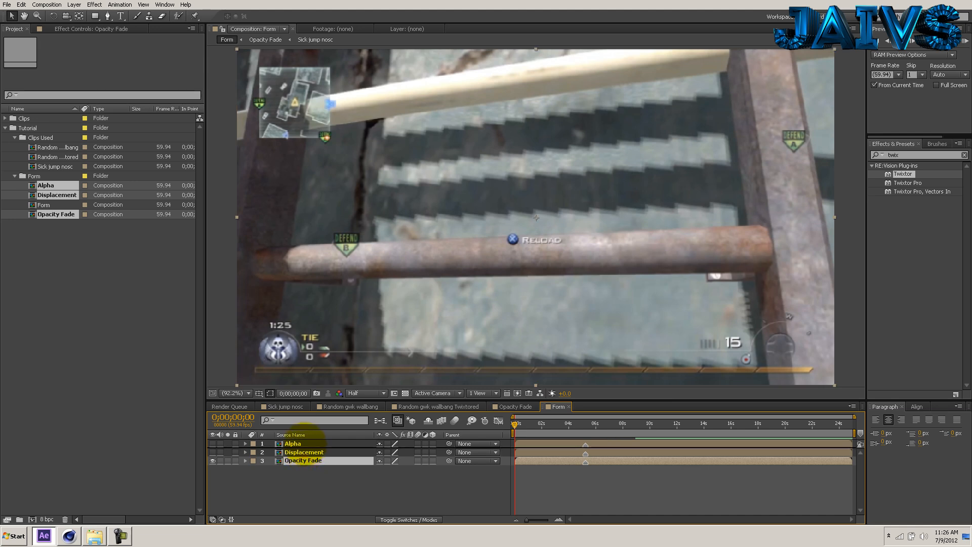
key(ctrl+shift+bracketright)
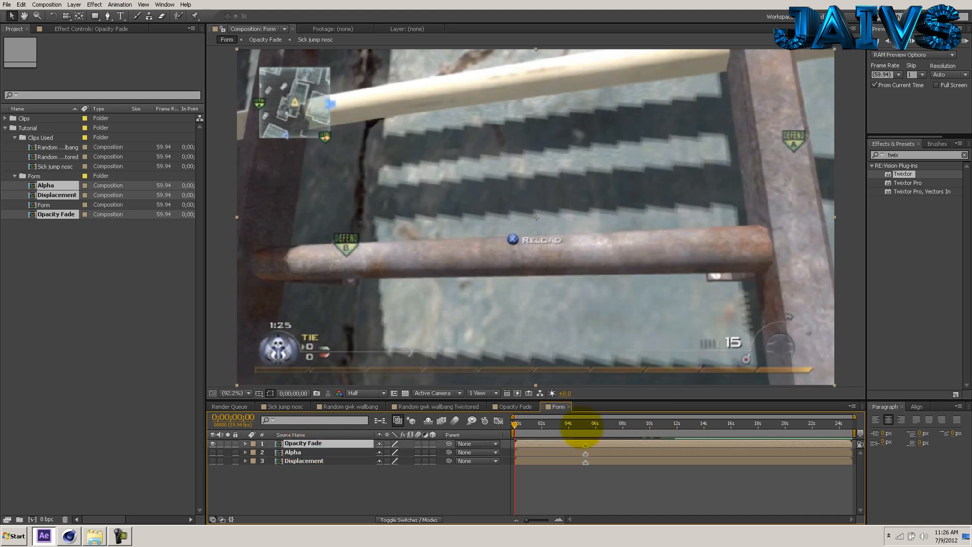
click(585, 425)
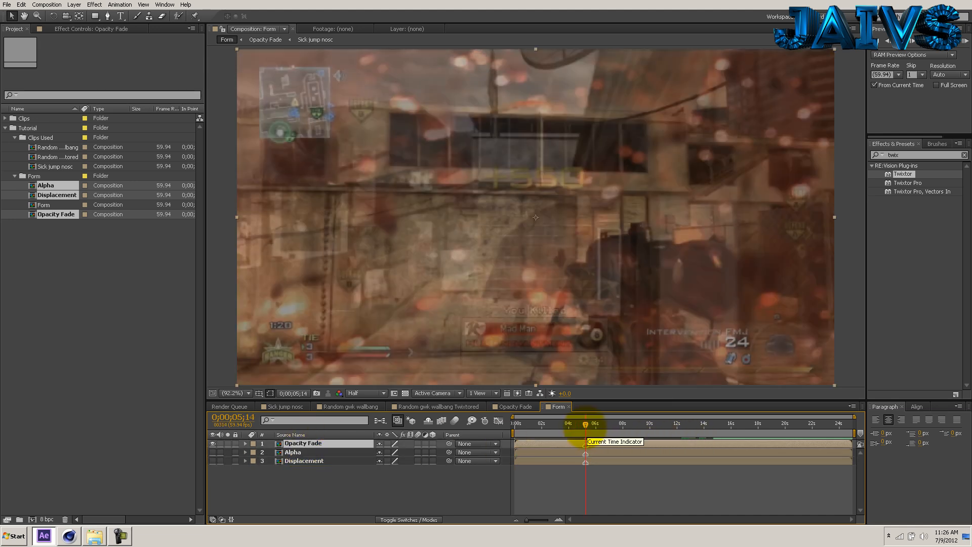
drag(586, 424, 571, 424)
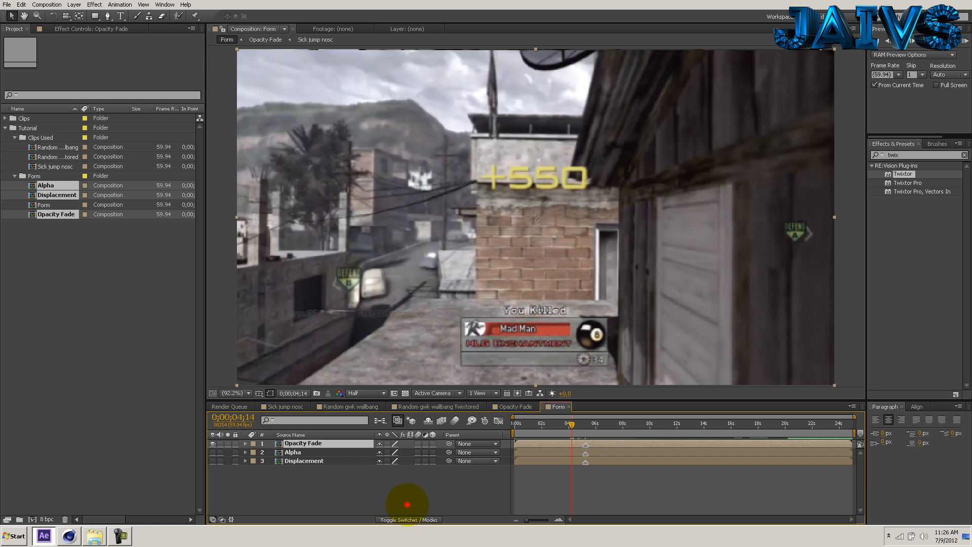
Add a white 1280 x 720 solid named "Form" above the other layers.
click(408, 505)
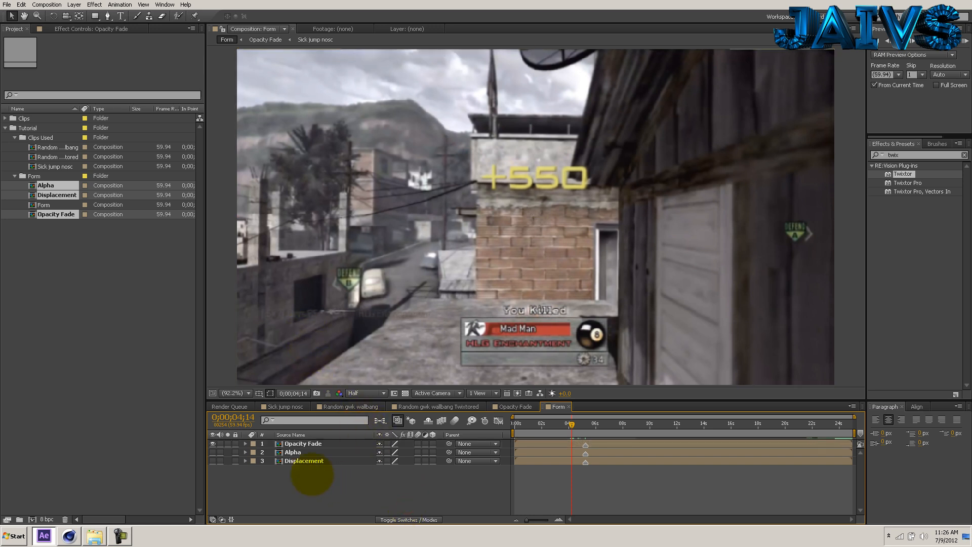
key(ctrl+y)
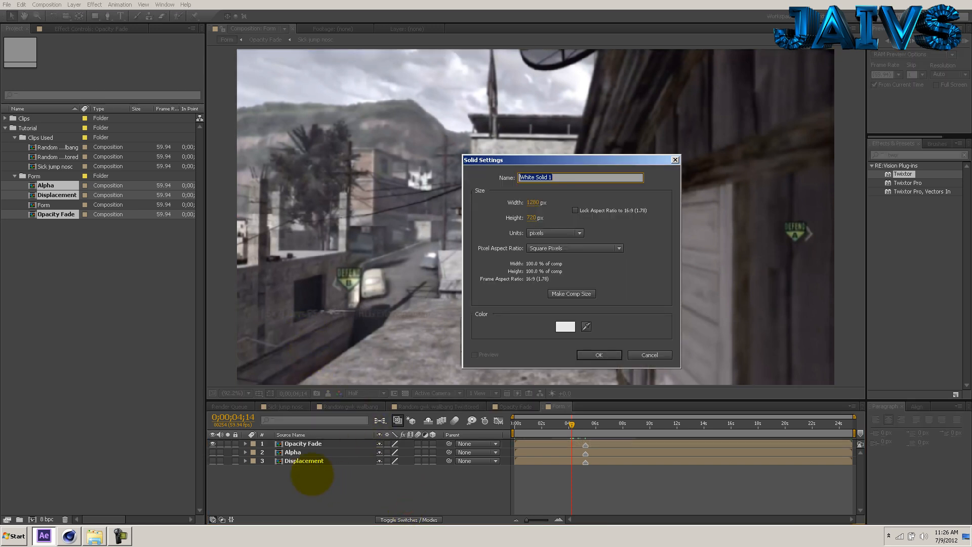
text(Form)
key(Return)
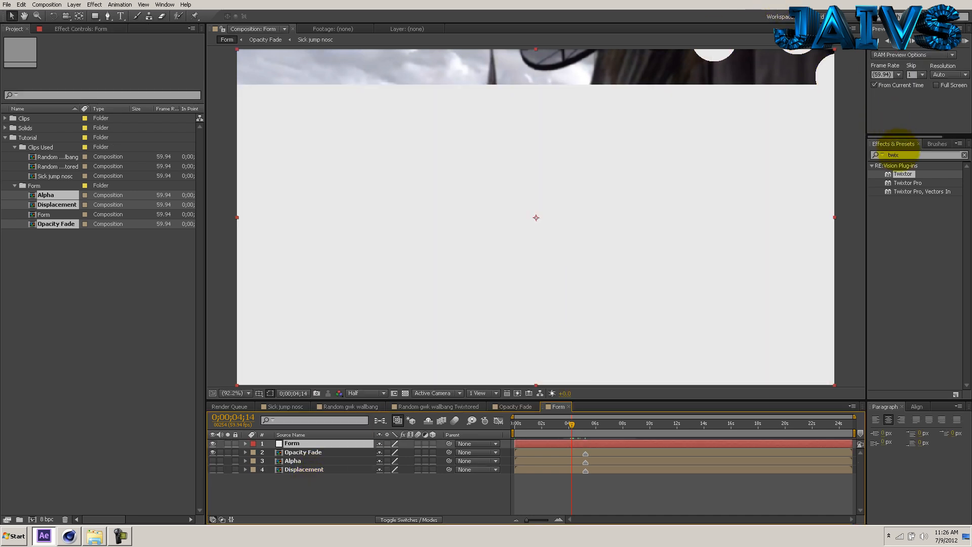
Apply the Trapcode Form effect to the Form solid and expand its Base Form settings.
click(898, 156)
text(form)
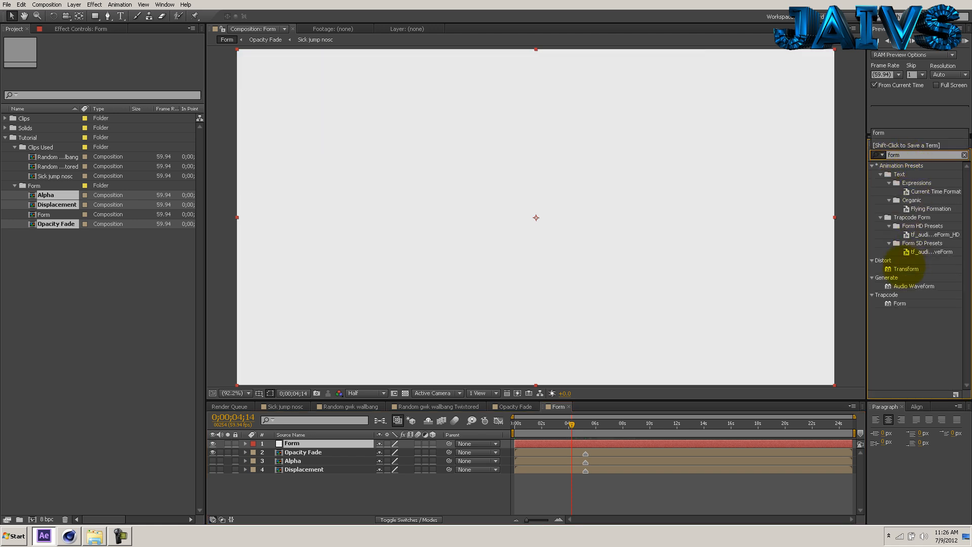
double_click(900, 303)
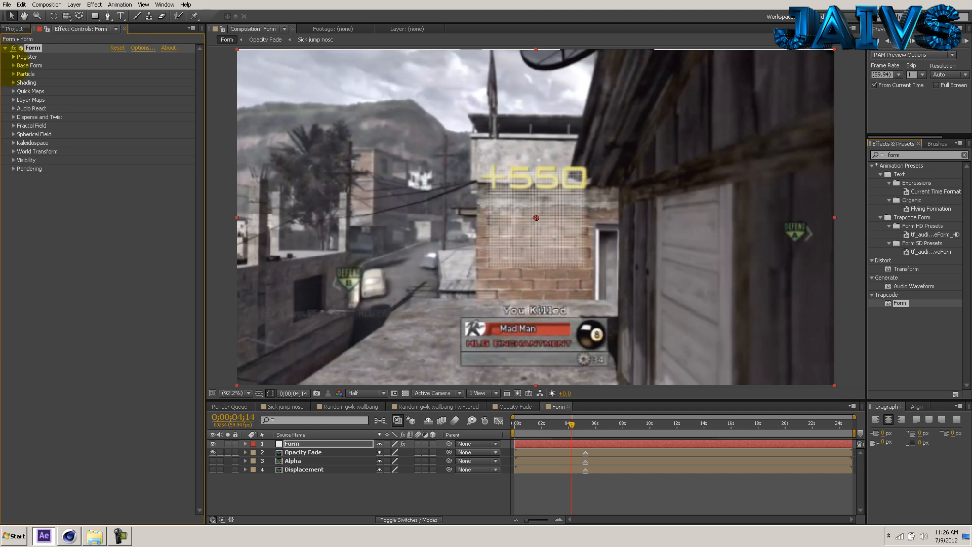
click(13, 65)
Check the Form composition's width and height in its composition settings without changing anything.
click(46, 5)
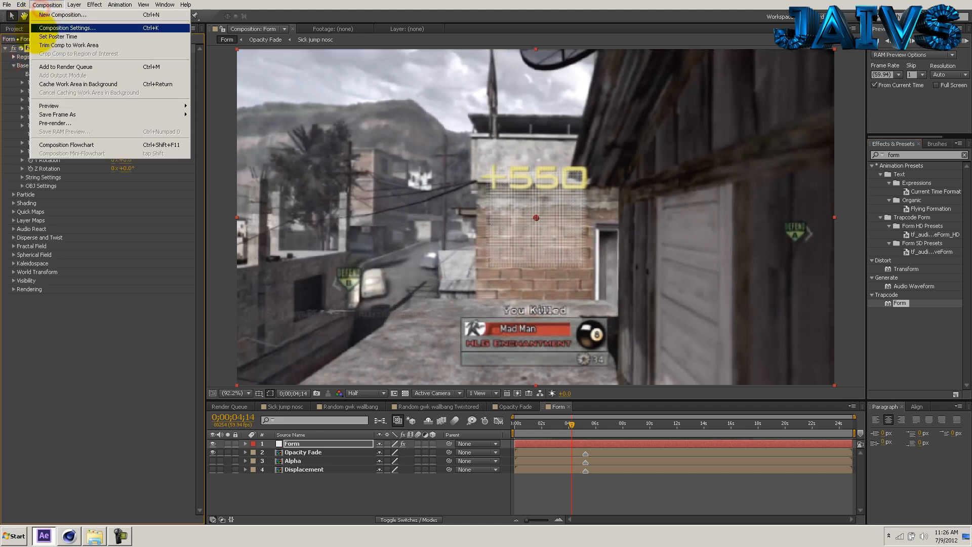
click(37, 31)
click(46, 4)
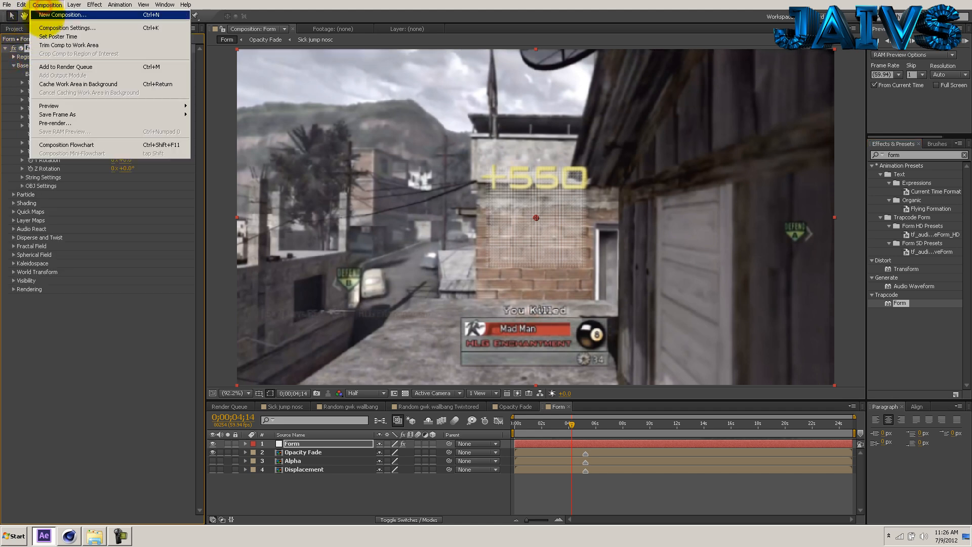
click(51, 28)
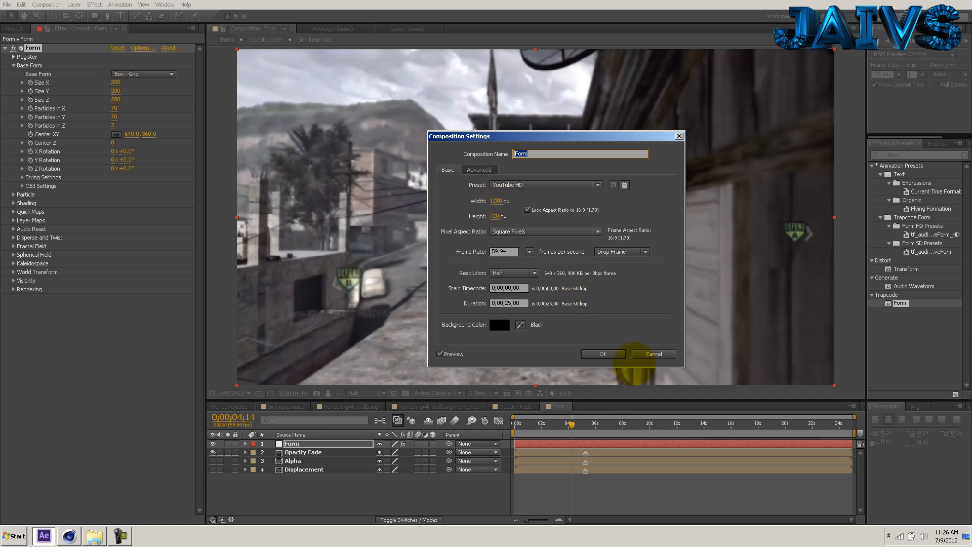
click(639, 357)
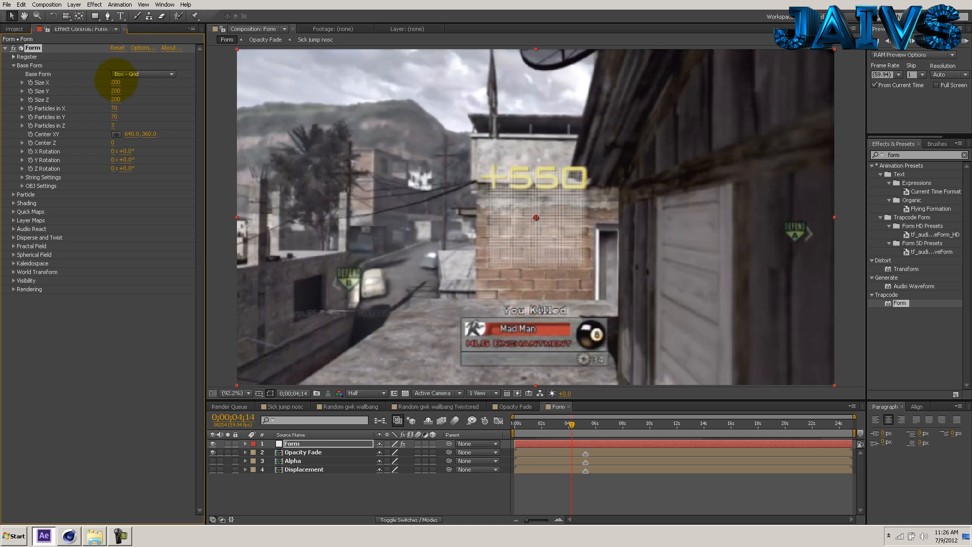
Set the Base Form's Size X to 1280, Size Y to 720 and Size Z to 0.
click(116, 82)
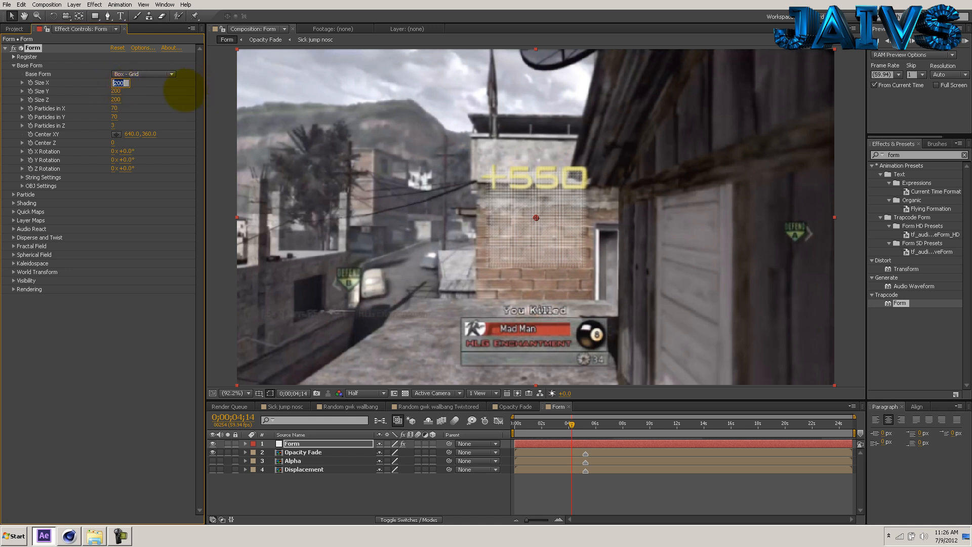
text(1280)
key(Tab)
text(720)
key(Tab)
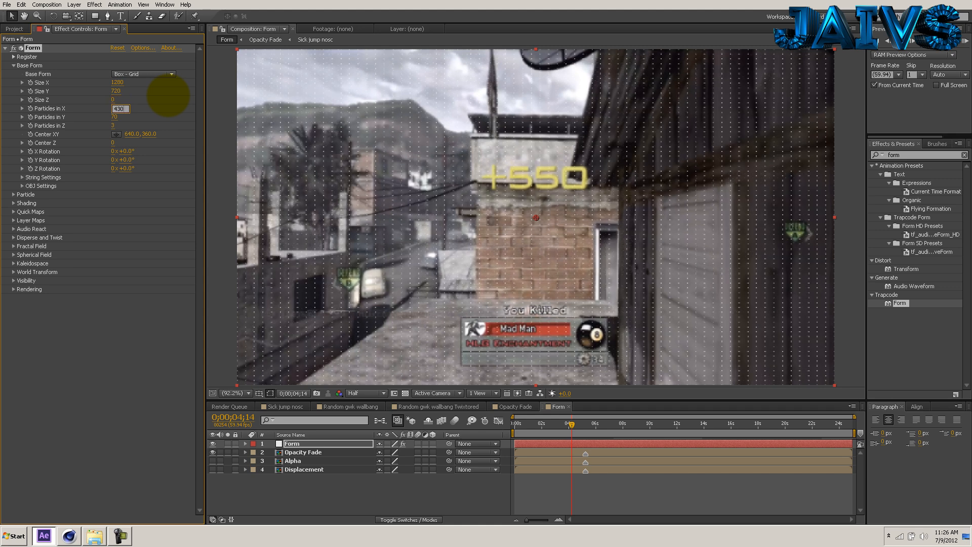
Set the Base Form's Particles in X to 430 and Particles in Y to 240.
key(Tab)
text(24)
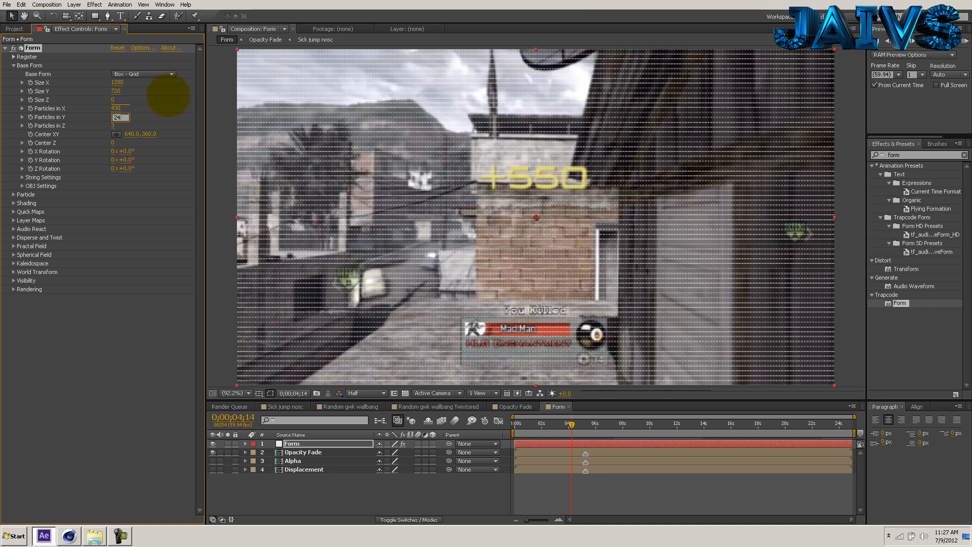
text(0)
click(113, 337)
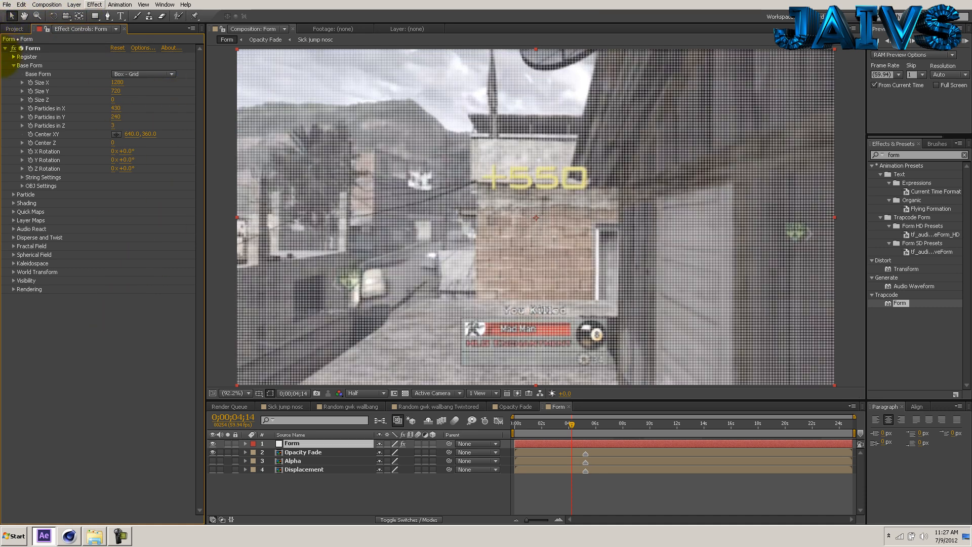
Set the Form effect's particle Size to 2.
click(14, 65)
click(13, 74)
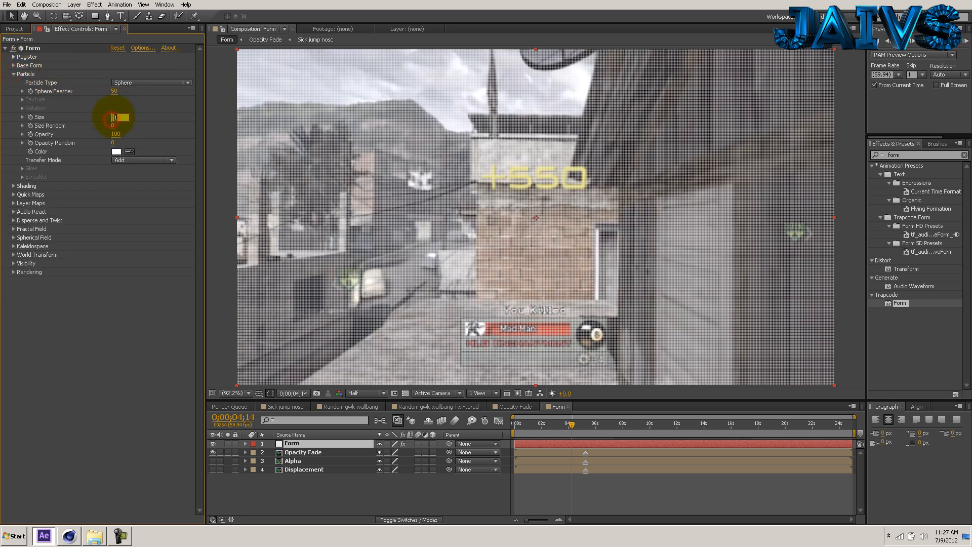
key(Return)
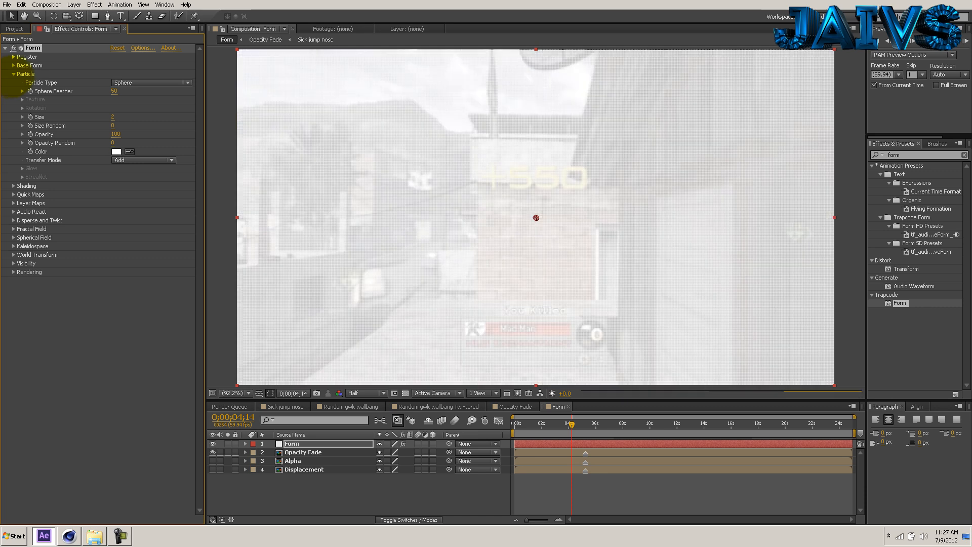
click(14, 74)
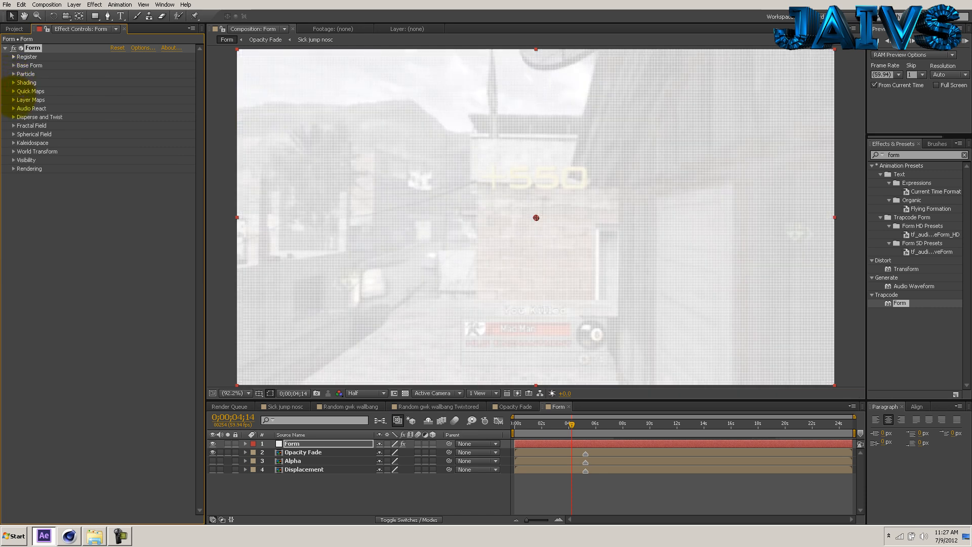
Set the Color and Alpha layer map to the Alpha layer with RGBA to RGBA functionality, mapped over XY.
click(14, 100)
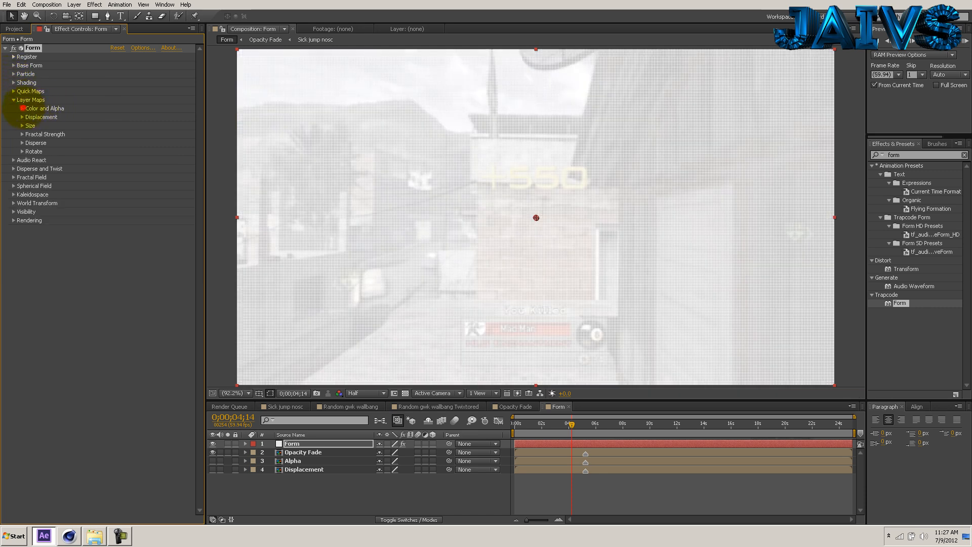
click(22, 108)
click(122, 117)
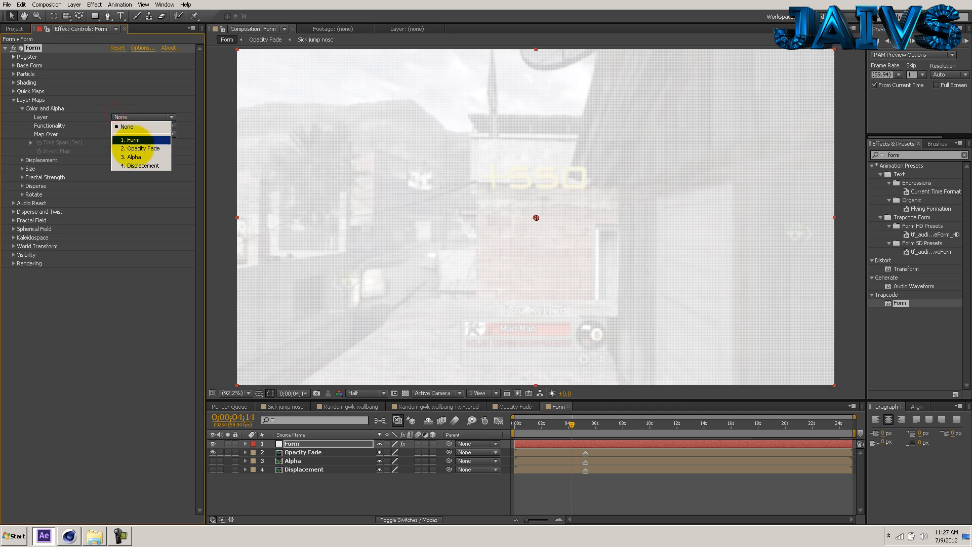
click(133, 157)
click(127, 125)
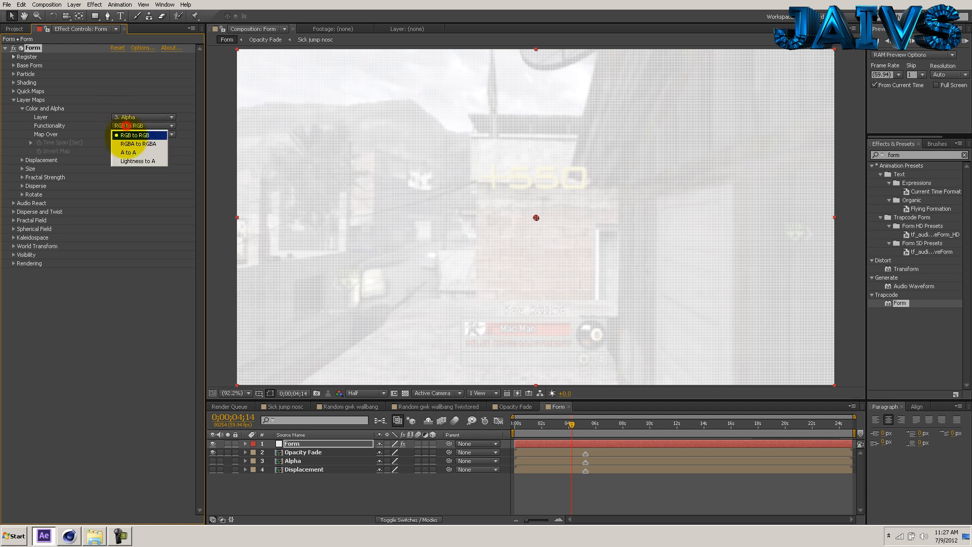
click(133, 144)
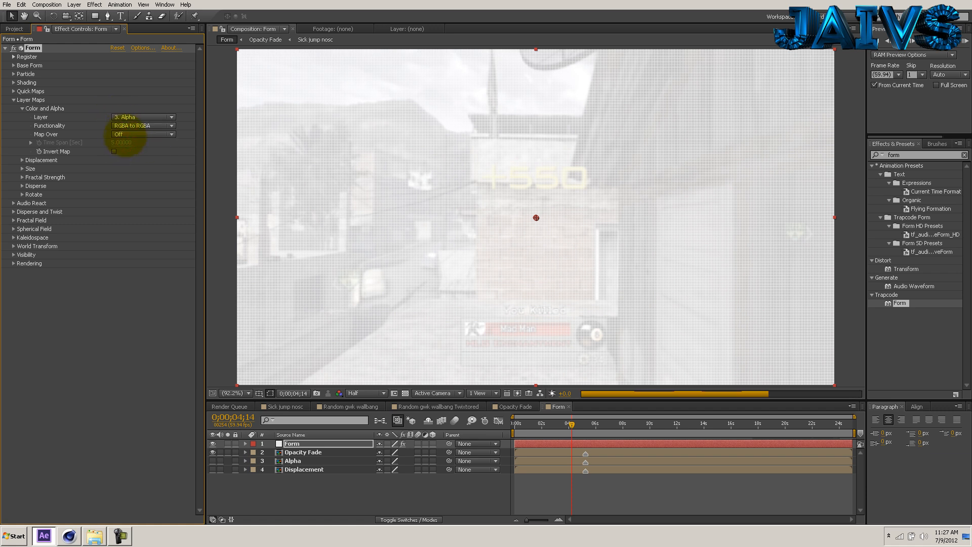
click(125, 134)
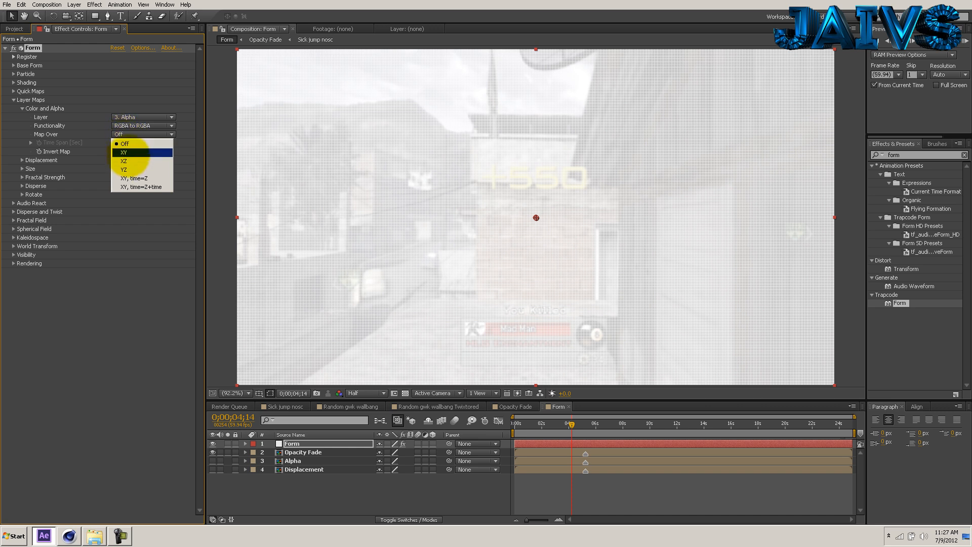
click(129, 153)
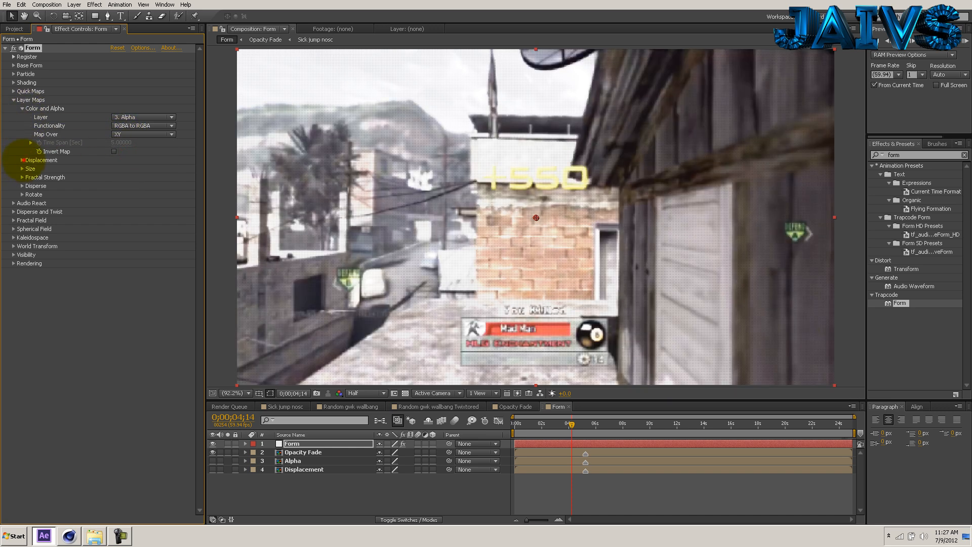
Set the Displacement layer map's functionality to Individual XYZ.
click(22, 160)
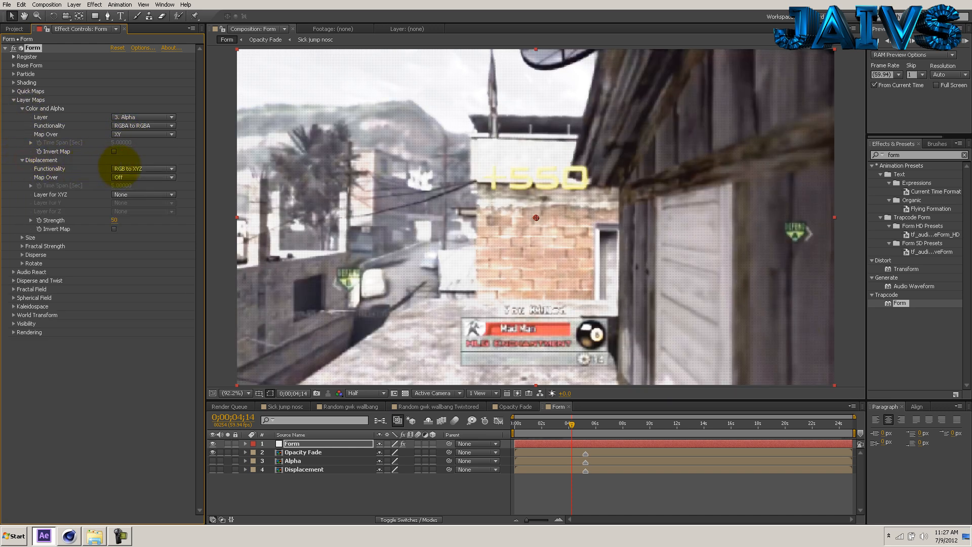
click(118, 167)
click(124, 187)
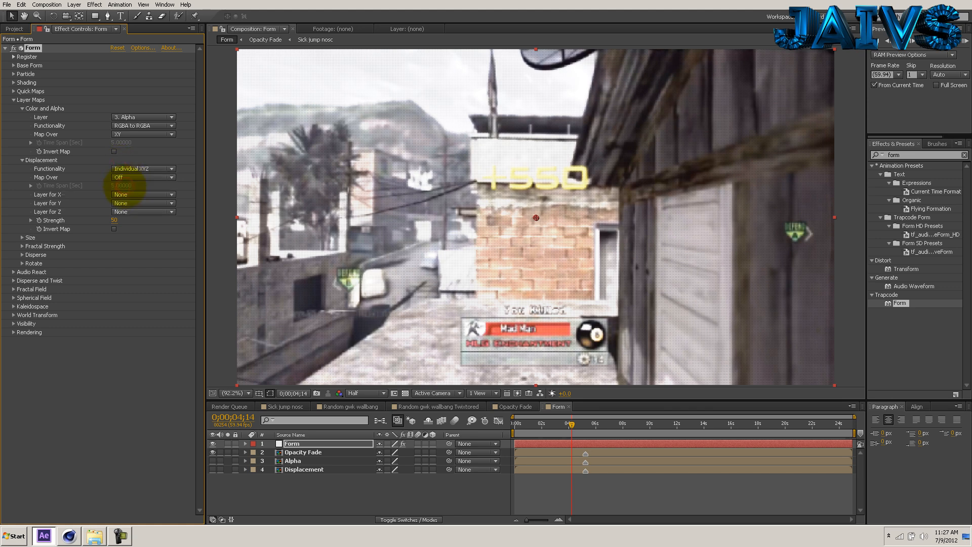
Configure the Form effect's Displacement map with Map Over XY, Strength 0 and the Displacement layer as Layer for Z.
click(127, 178)
click(129, 195)
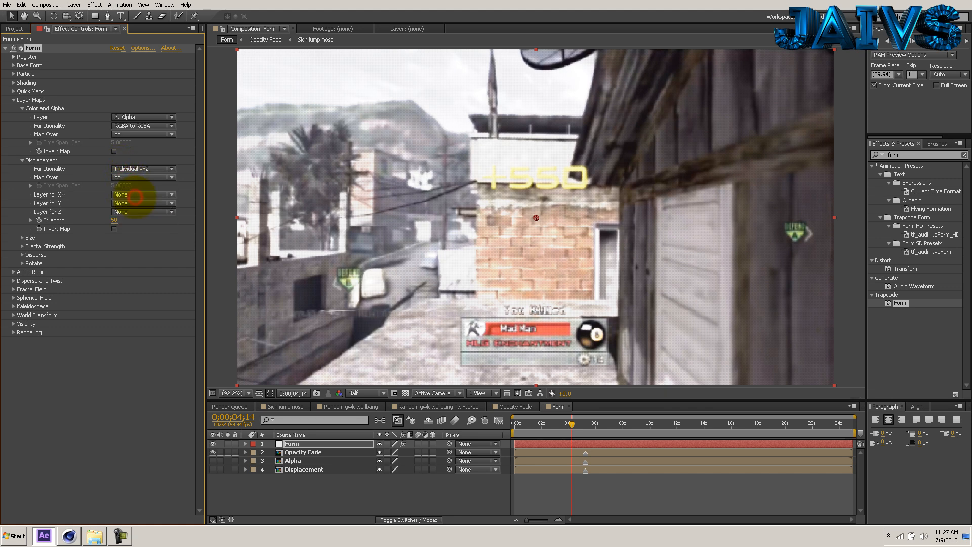
click(119, 220)
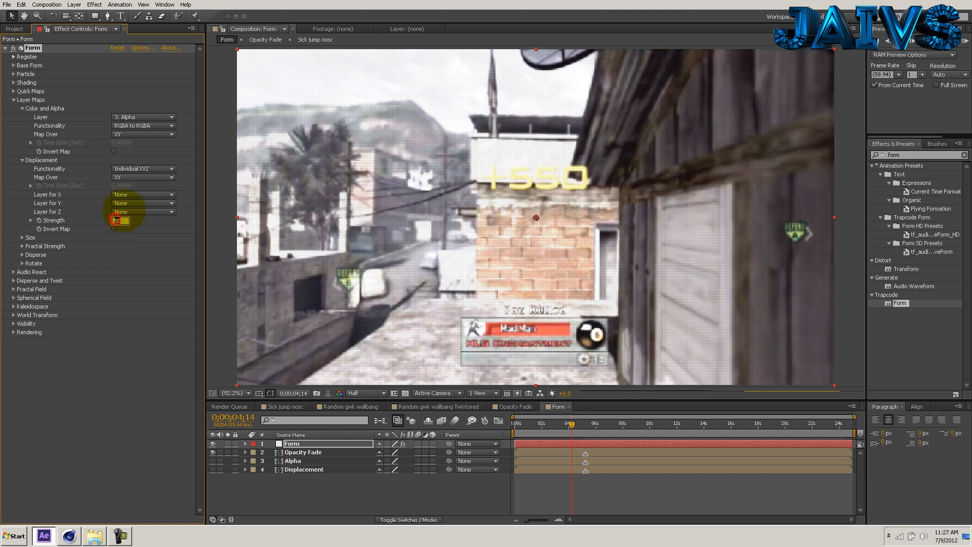
text(0)
key(Return)
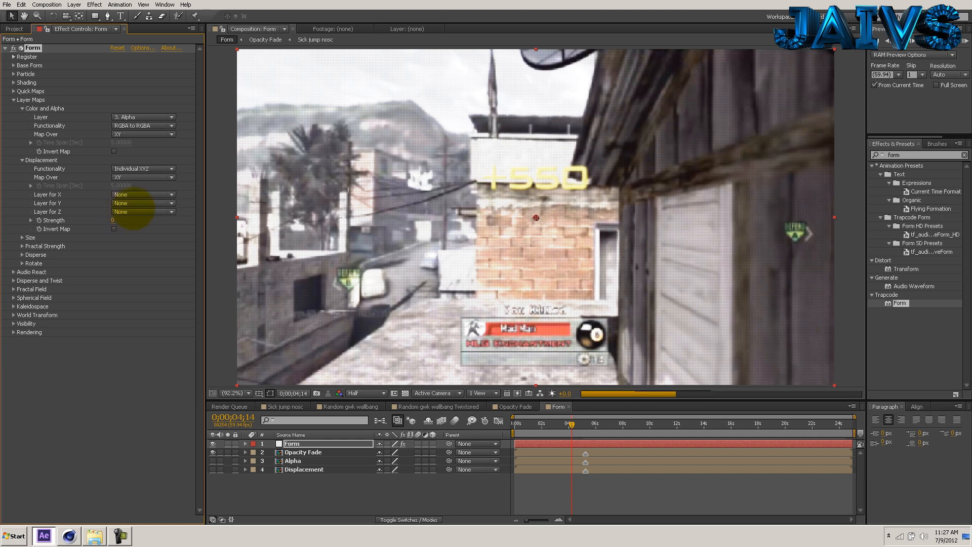
click(135, 212)
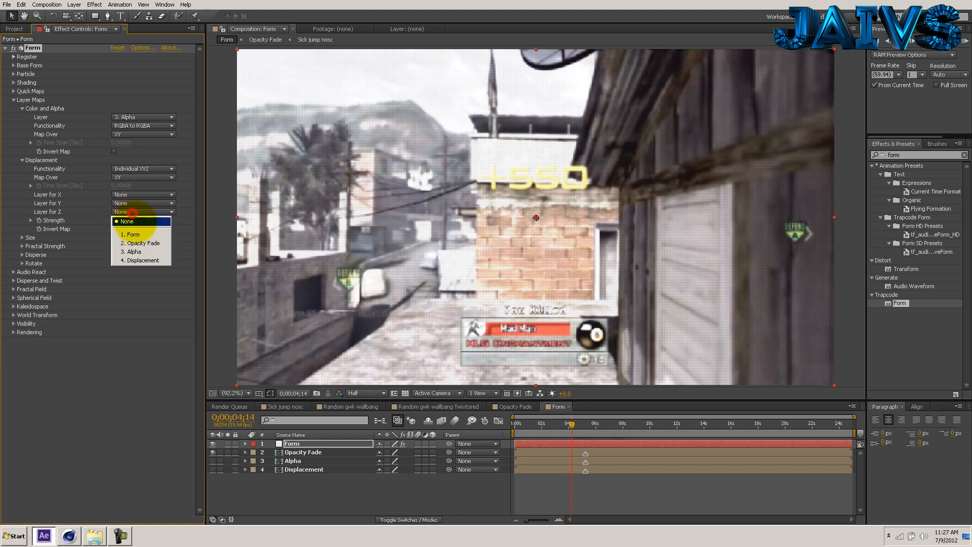
click(139, 260)
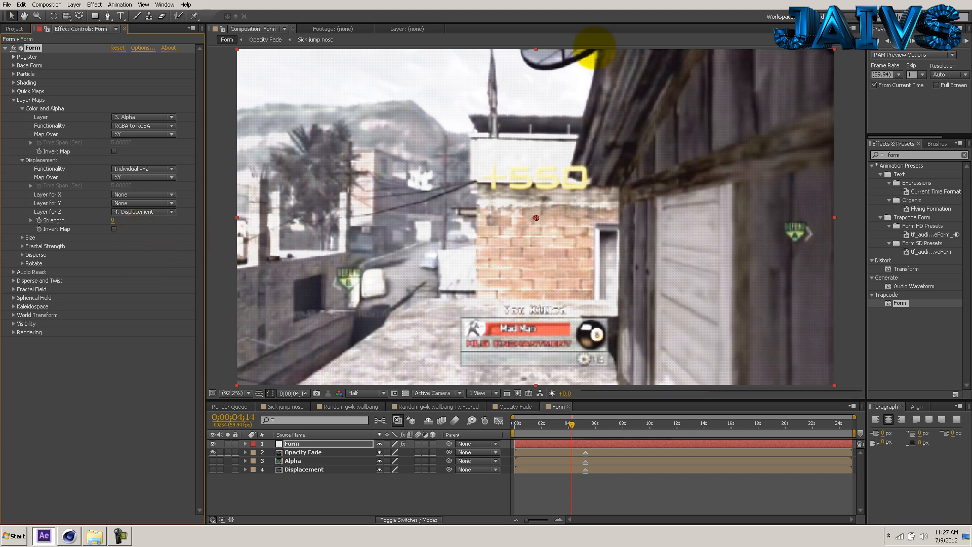
Hide the Opacity Fade layer and keep the Form layer as the only visible one.
click(213, 452)
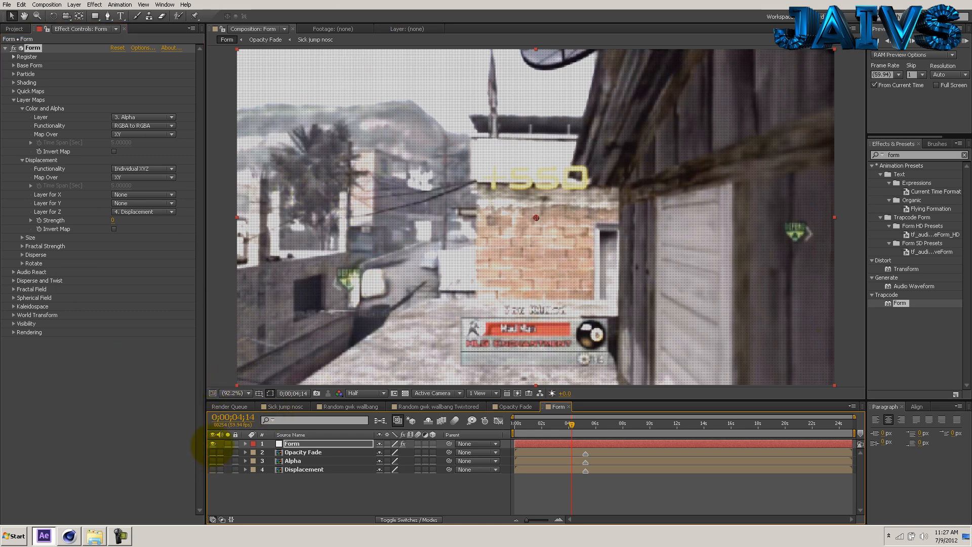
click(213, 444)
click(213, 452)
click(213, 453)
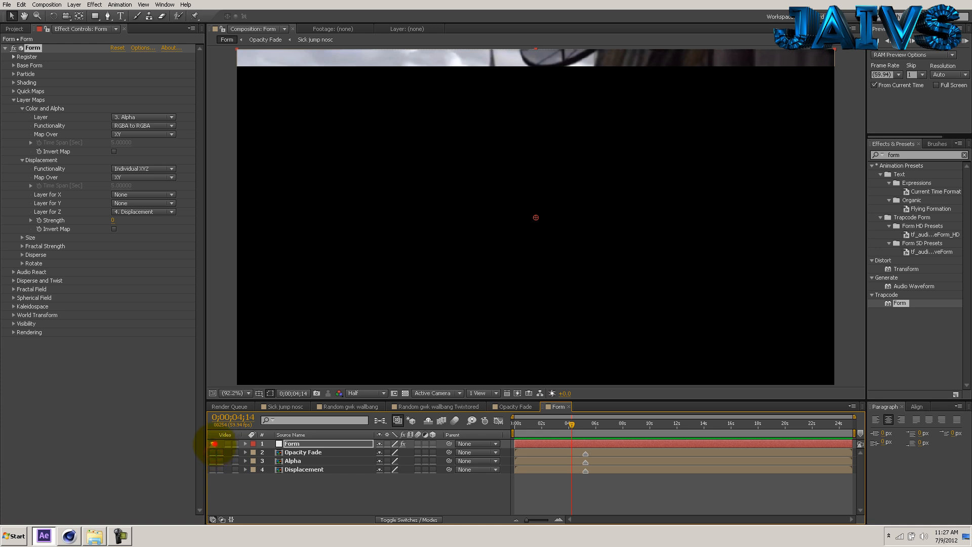
click(213, 444)
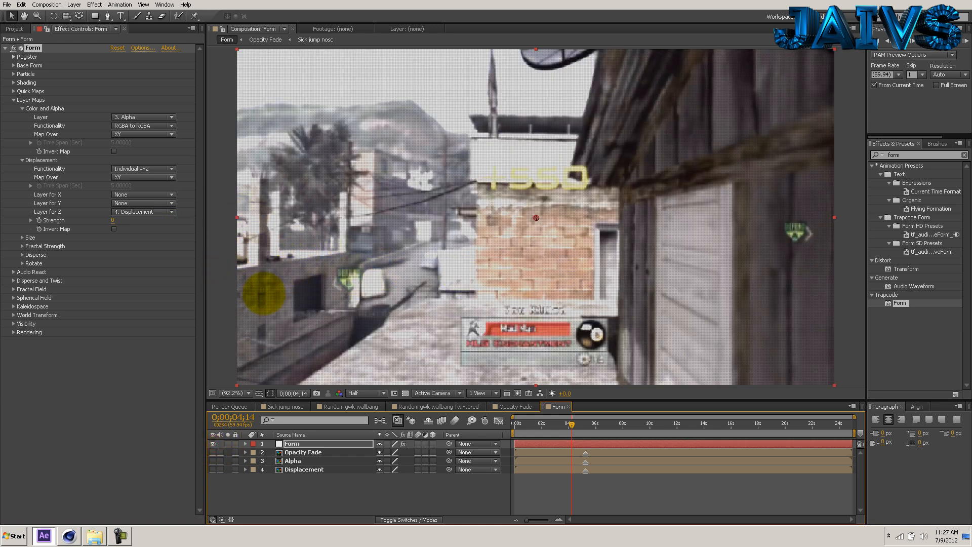
Try a particle Size of 4 in the Form effect and return it to 2.
click(14, 74)
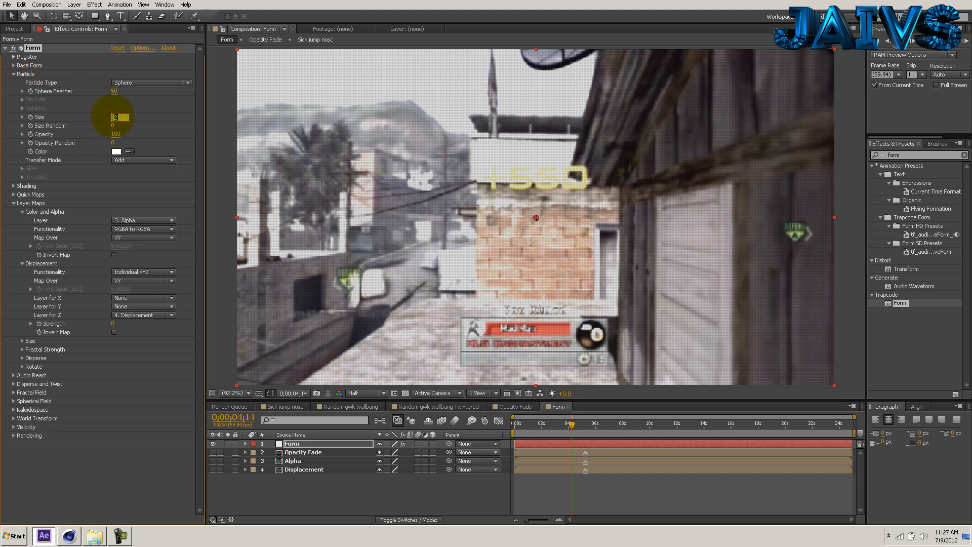
text(4)
key(Return)
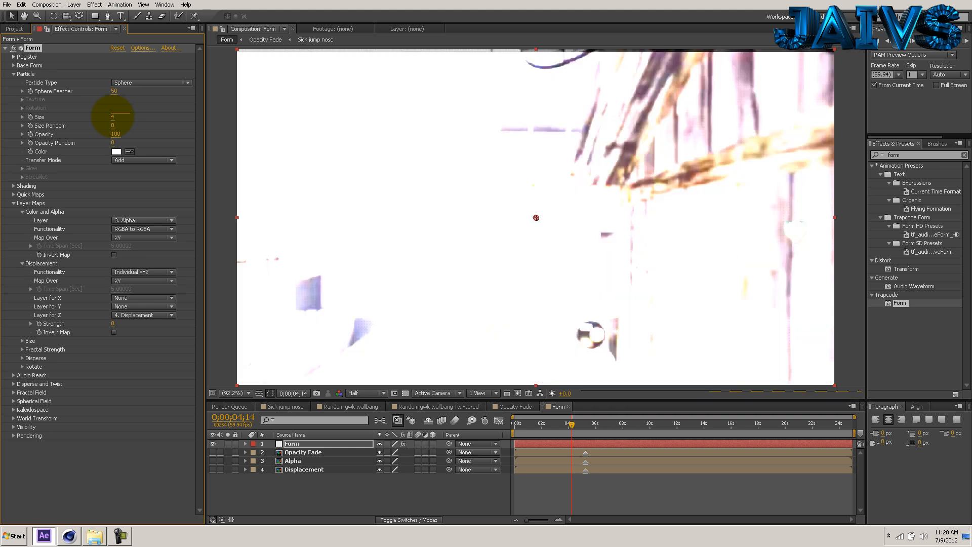
click(112, 117)
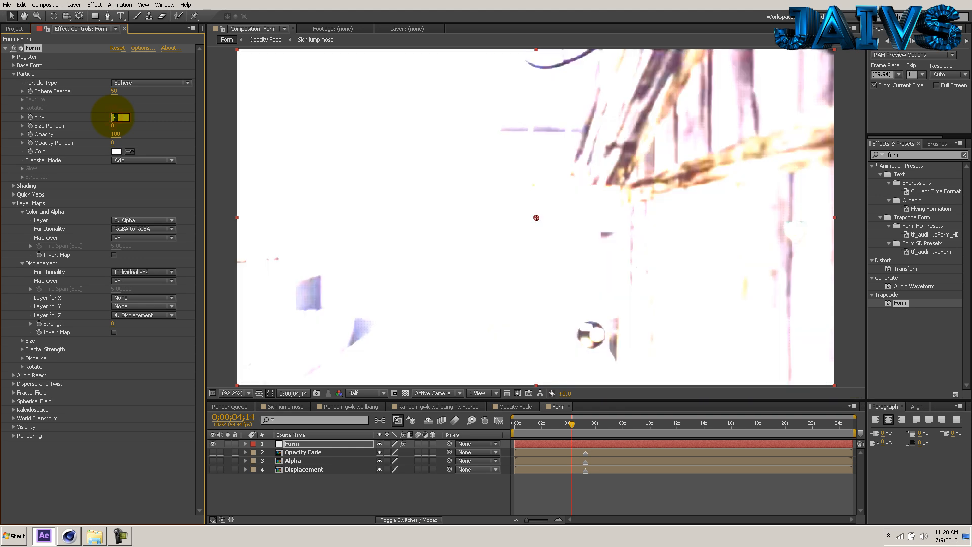
key(Return)
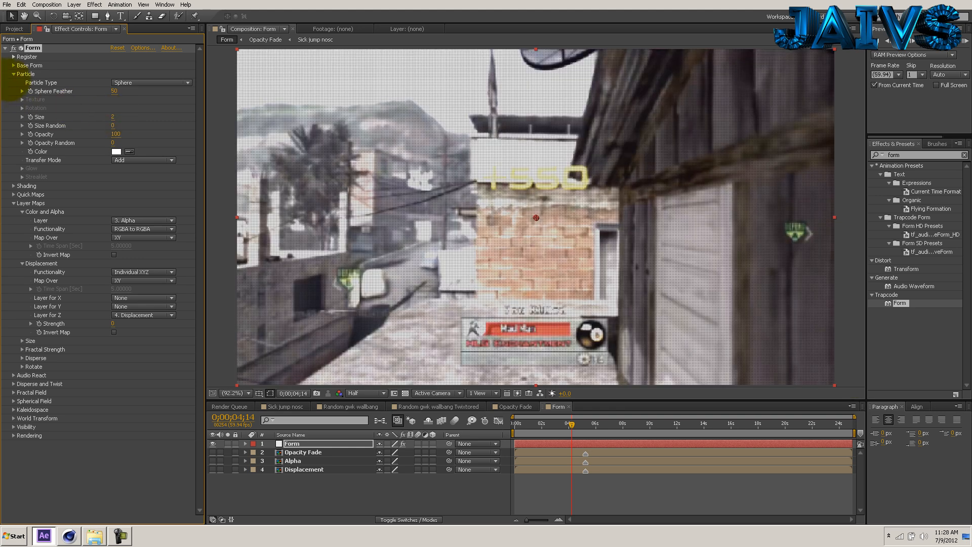
click(13, 74)
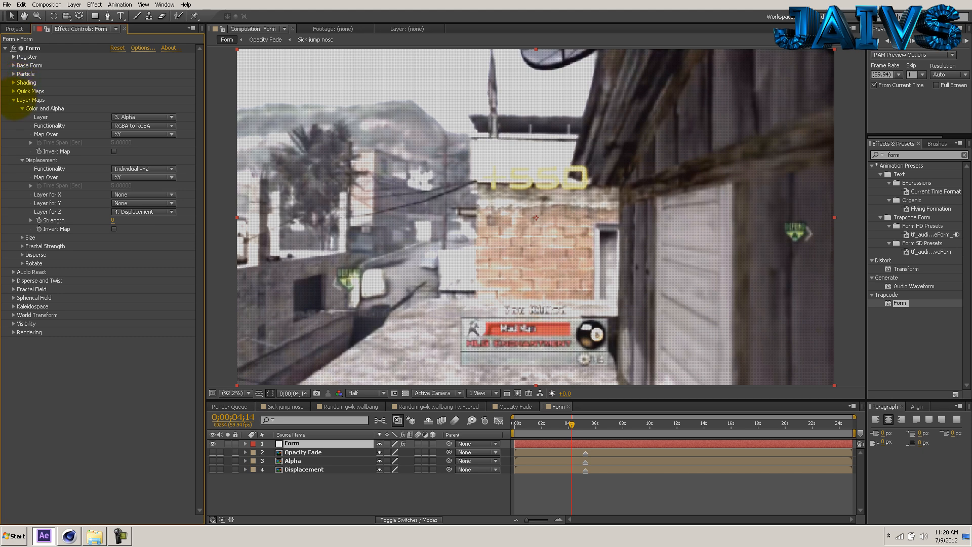
click(14, 100)
Add a two-node camera layer with the 50mm preset and name it Camera.
click(314, 494)
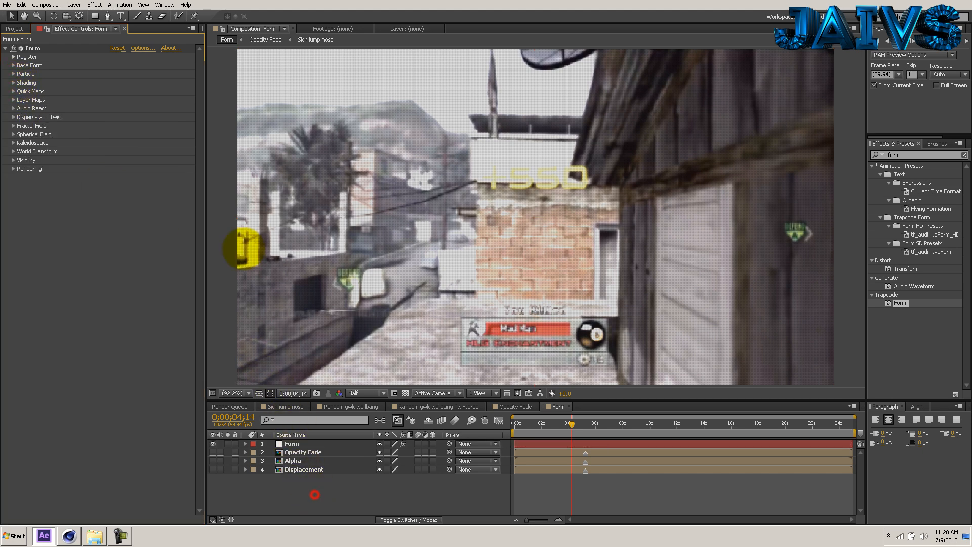
click(74, 5)
mouse_move(78, 15)
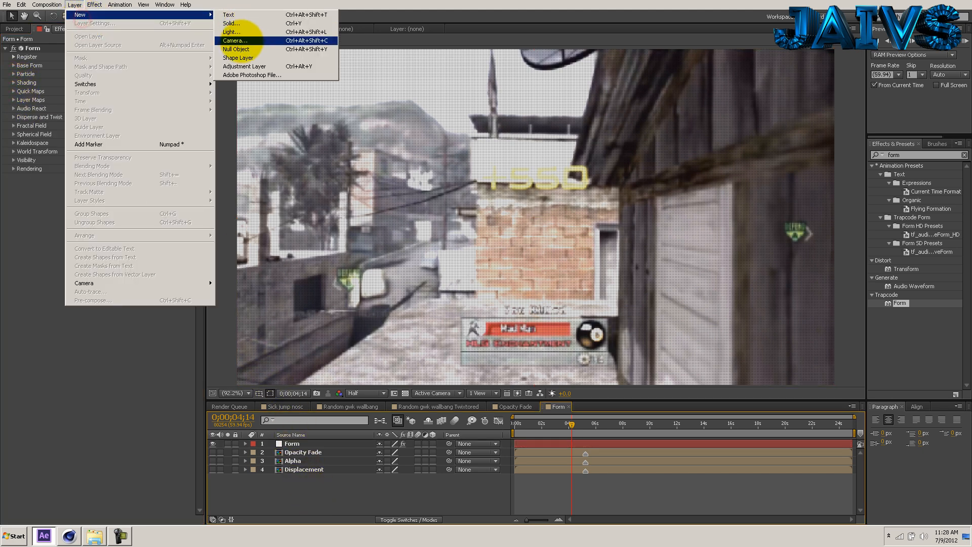
click(242, 40)
click(537, 167)
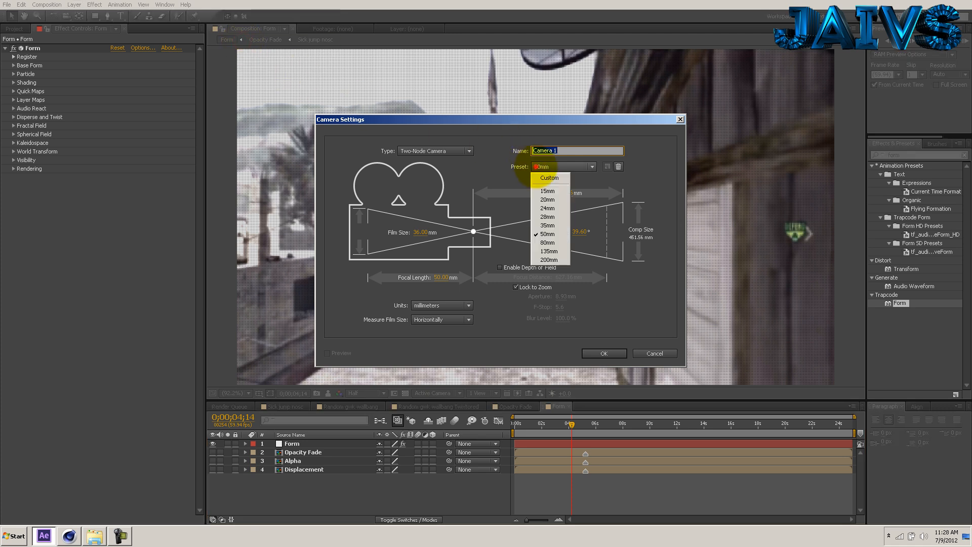
click(555, 152)
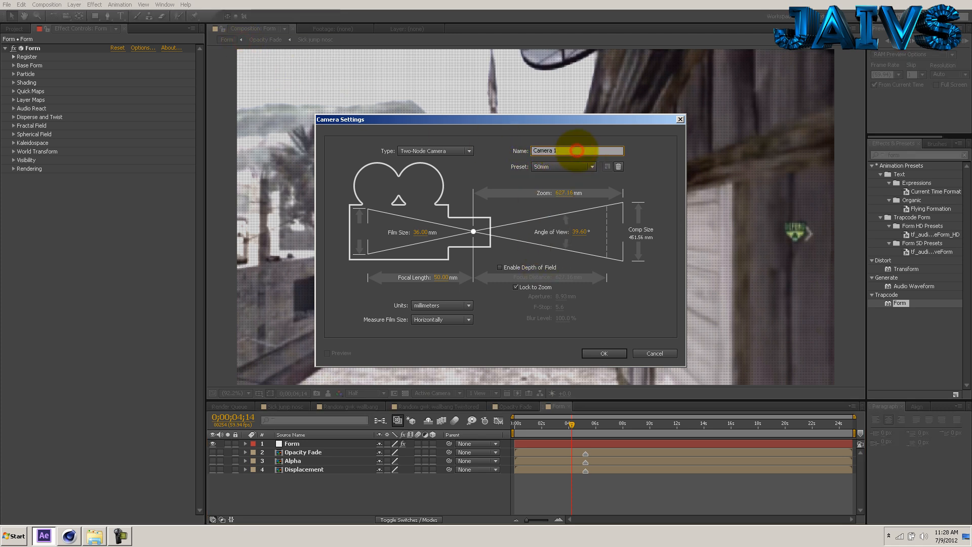
key(BackSpace)
key(Return)
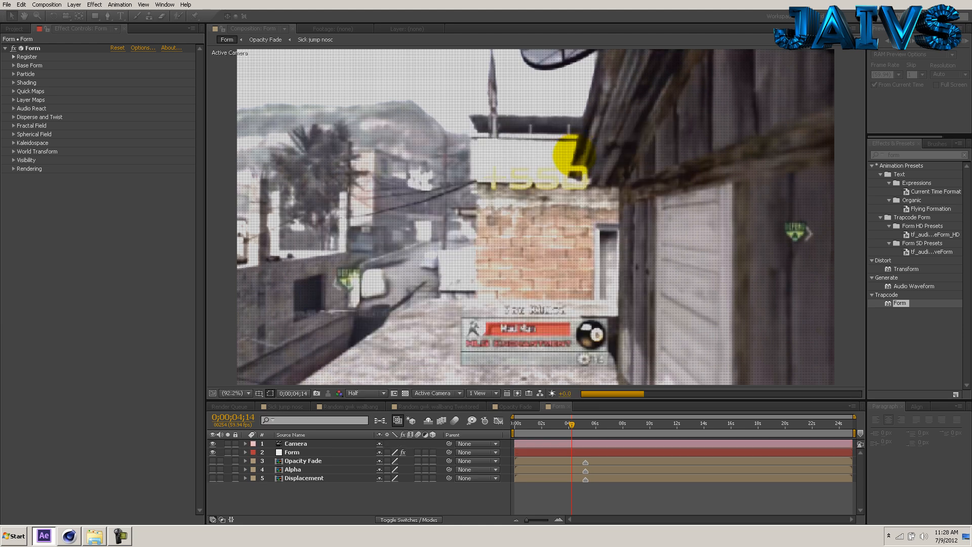
Add a null object to the Form composition and rename it Camera Control.
click(75, 5)
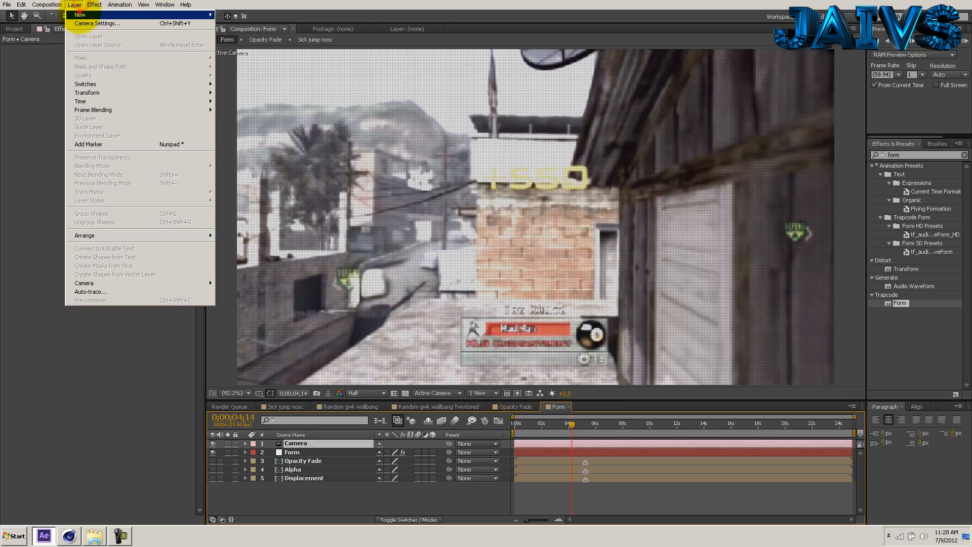
mouse_move(80, 15)
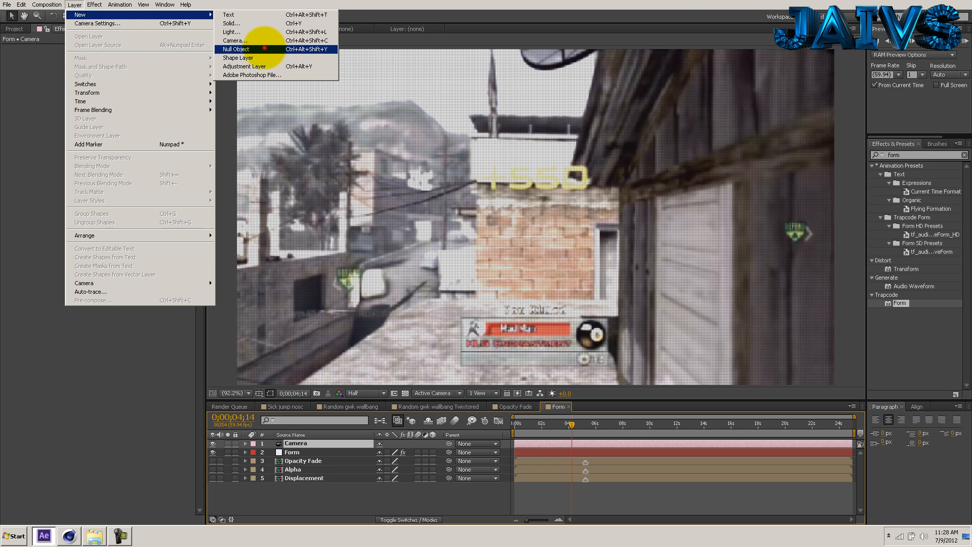
click(262, 49)
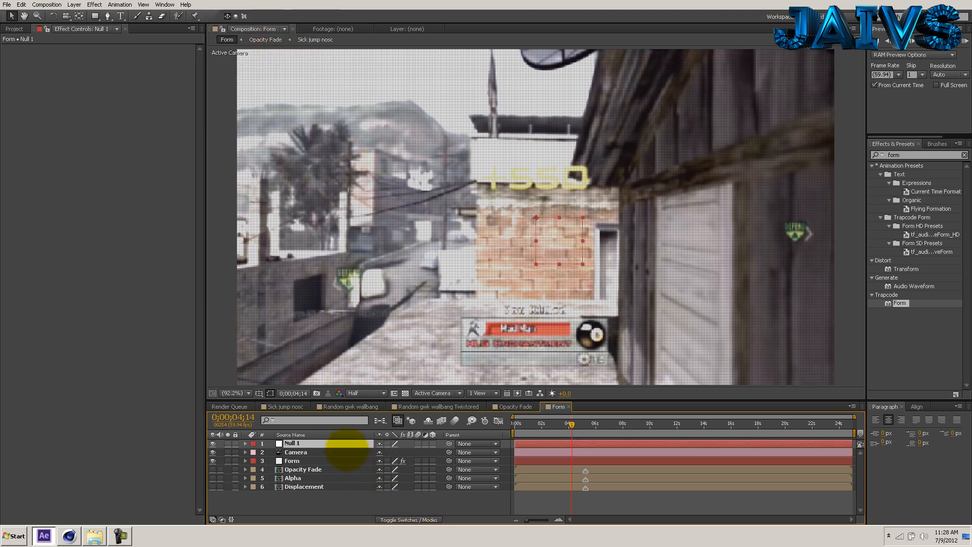
key(Return)
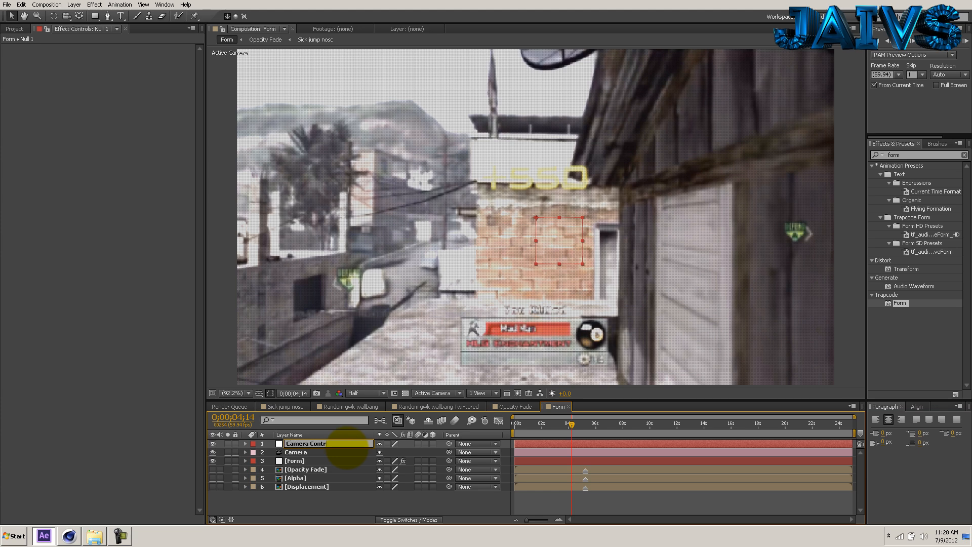
text(Camera Control)
key(Return)
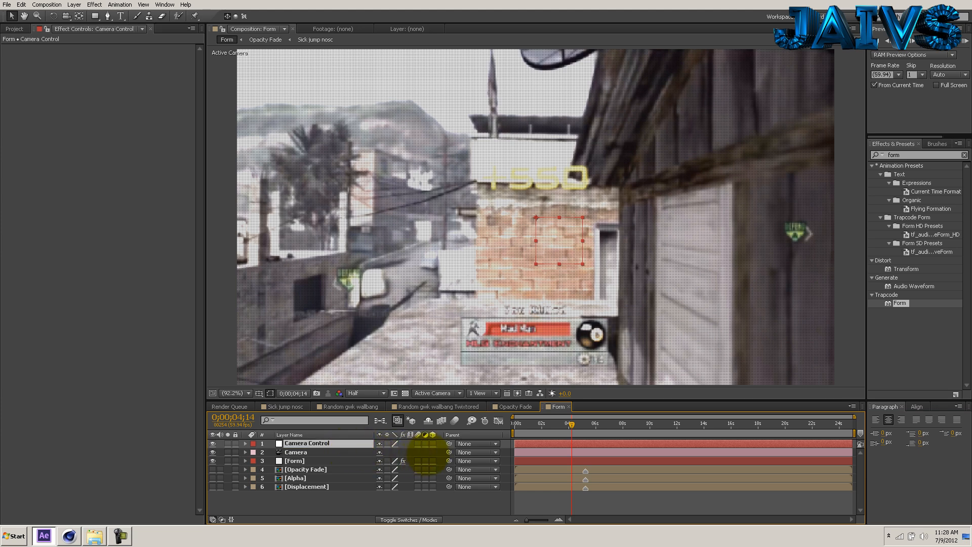
Make the Camera Control null a 3D layer and parent the Camera layer to it.
click(433, 444)
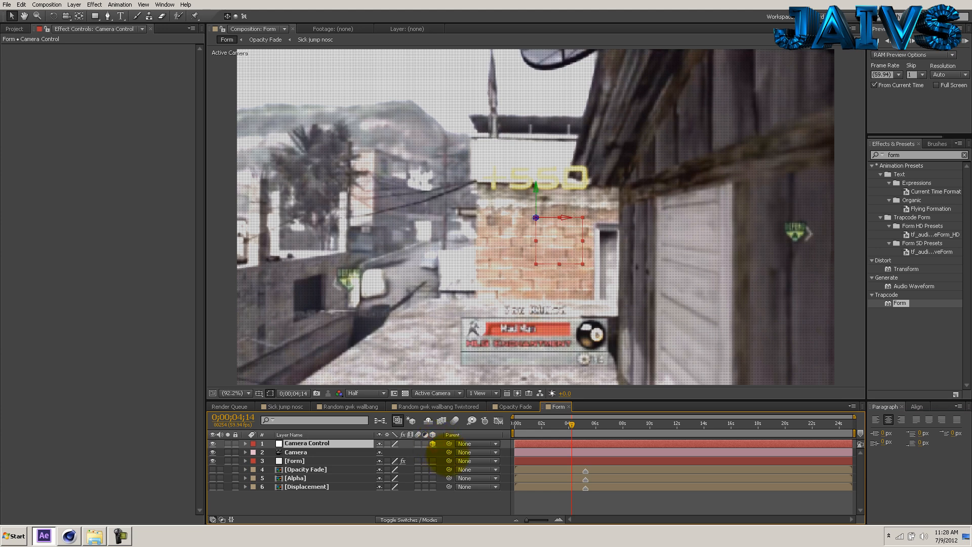
drag(449, 452, 328, 443)
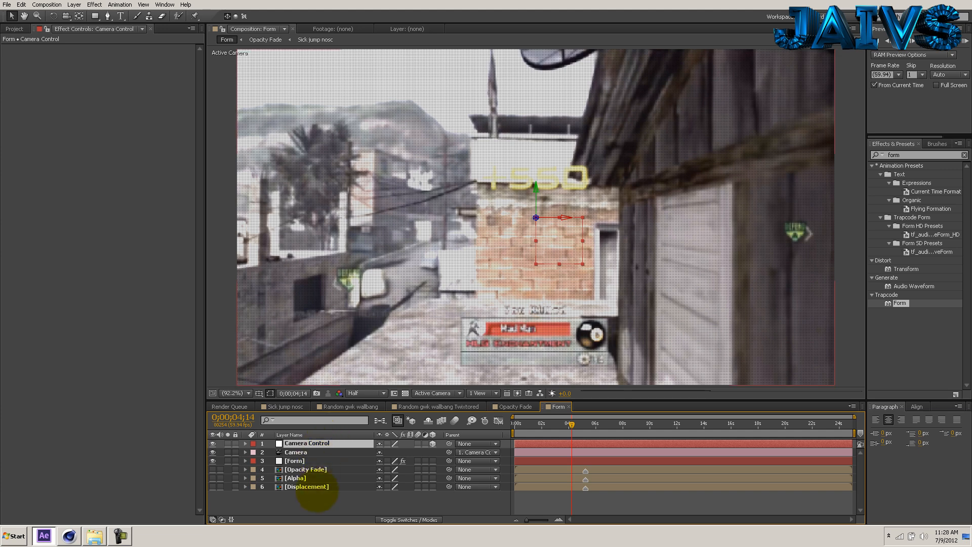
click(318, 499)
Add composition markers at 0;00;04;14, 0;00;05;14 and 0;00;06;14 in the Form composition.
click(295, 461)
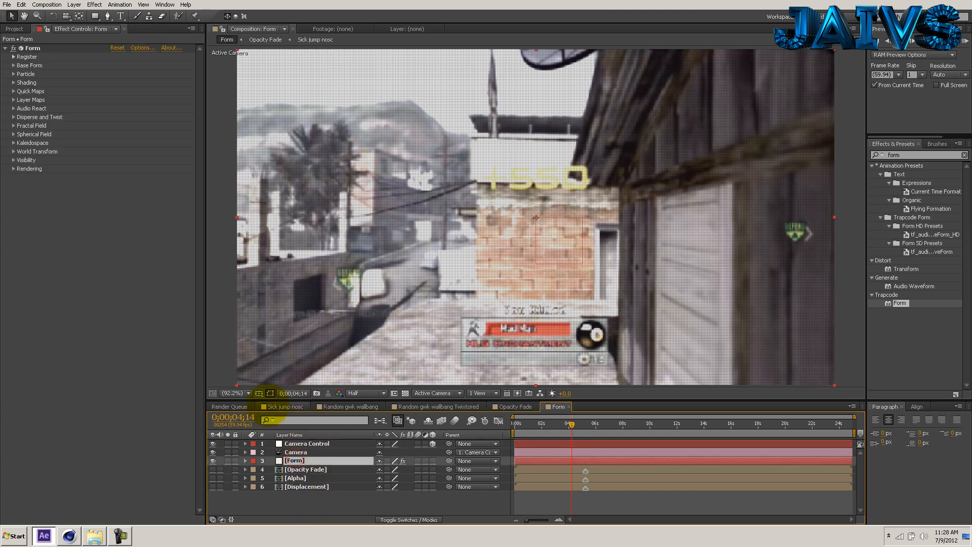
click(372, 501)
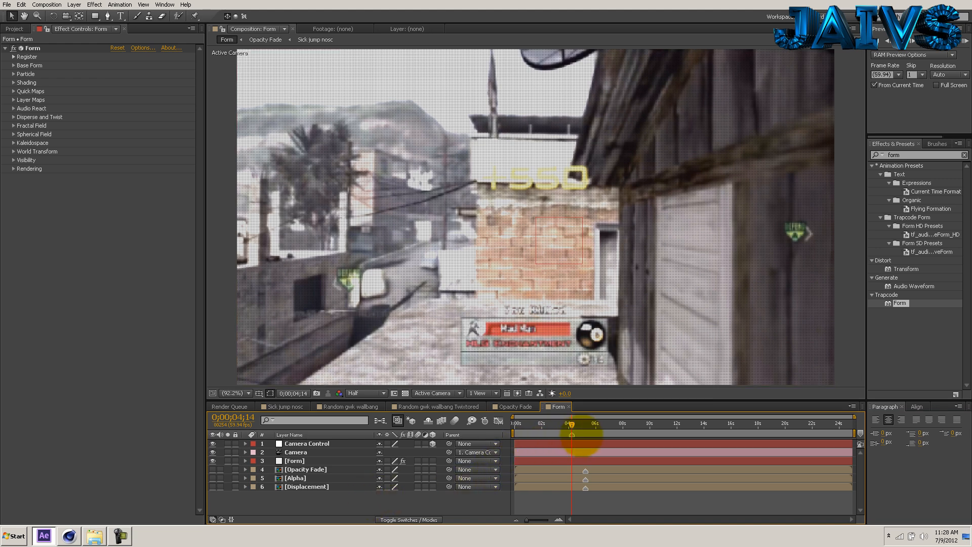
click(585, 424)
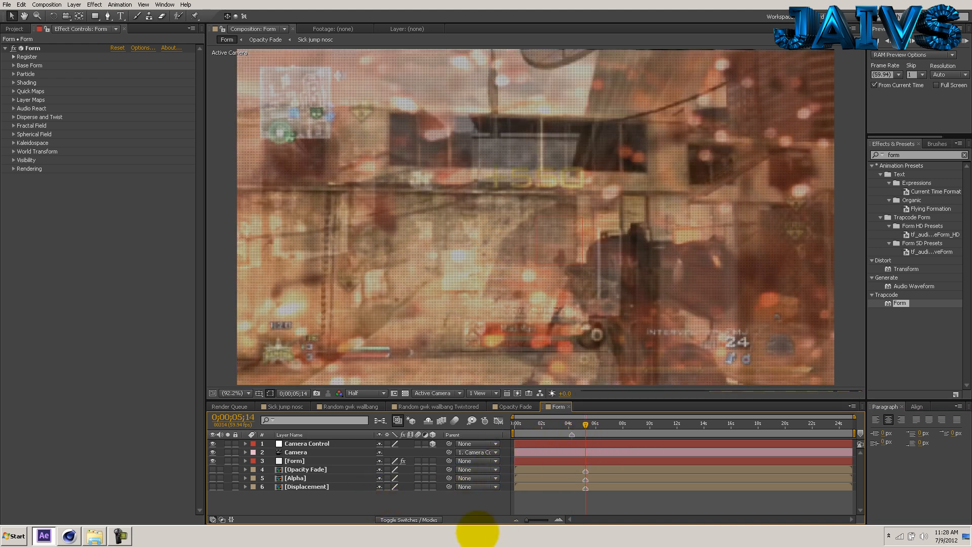
key(KP_Multiply)
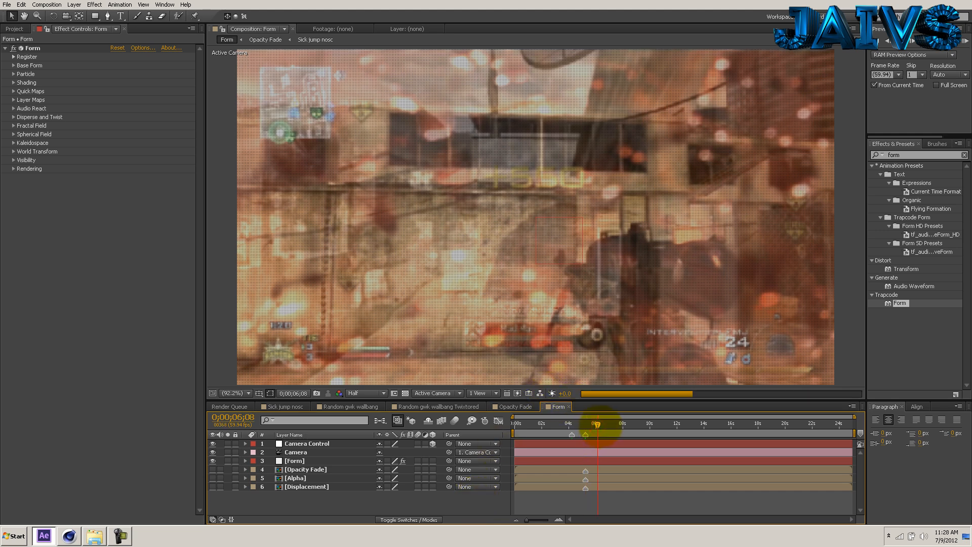
click(601, 426)
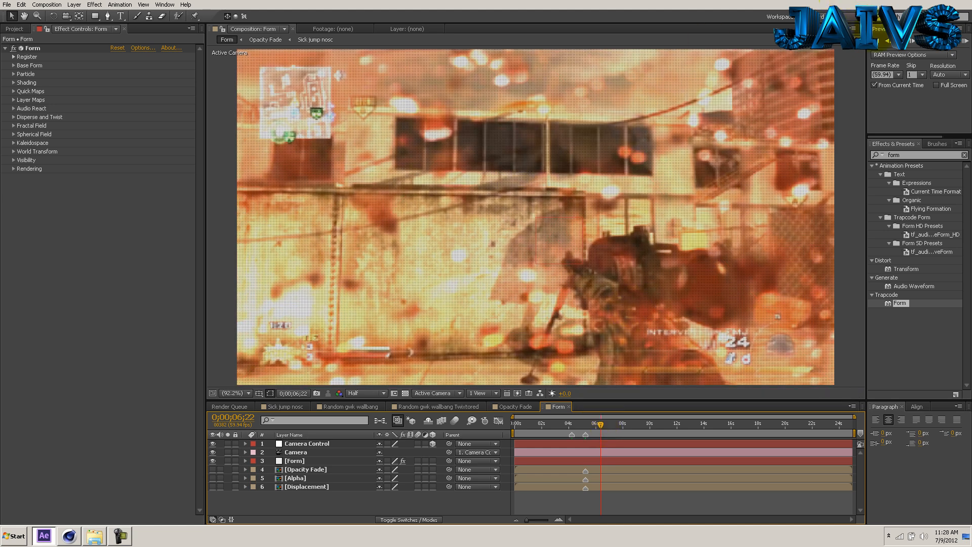
click(890, 41)
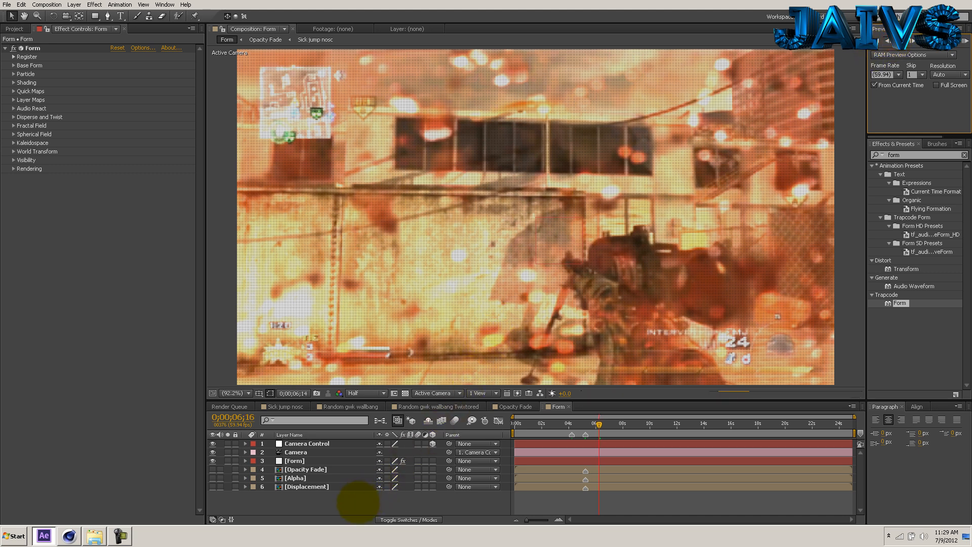
click(358, 502)
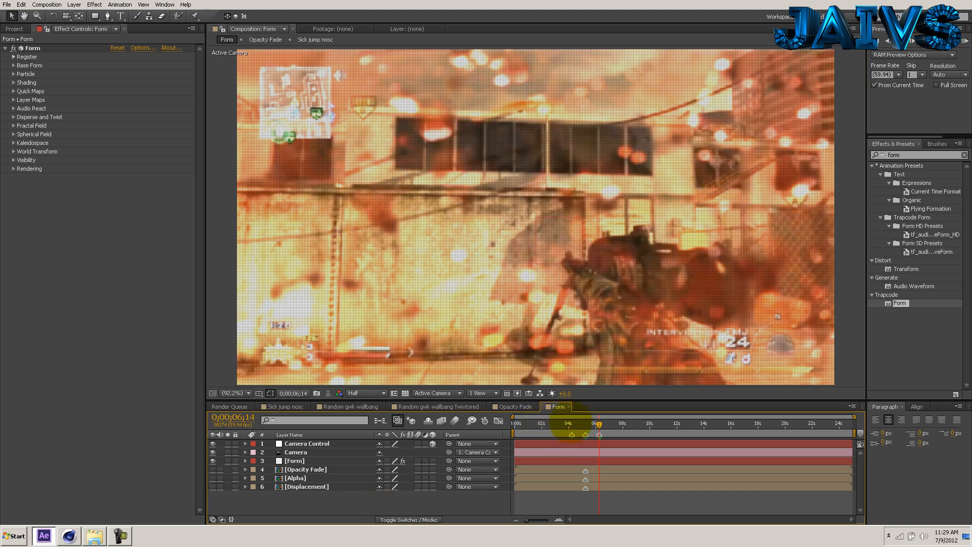
Keyframe the Form effect's layer-map Displacement Strength and its Disperse value at 0;00;04;14.
click(572, 423)
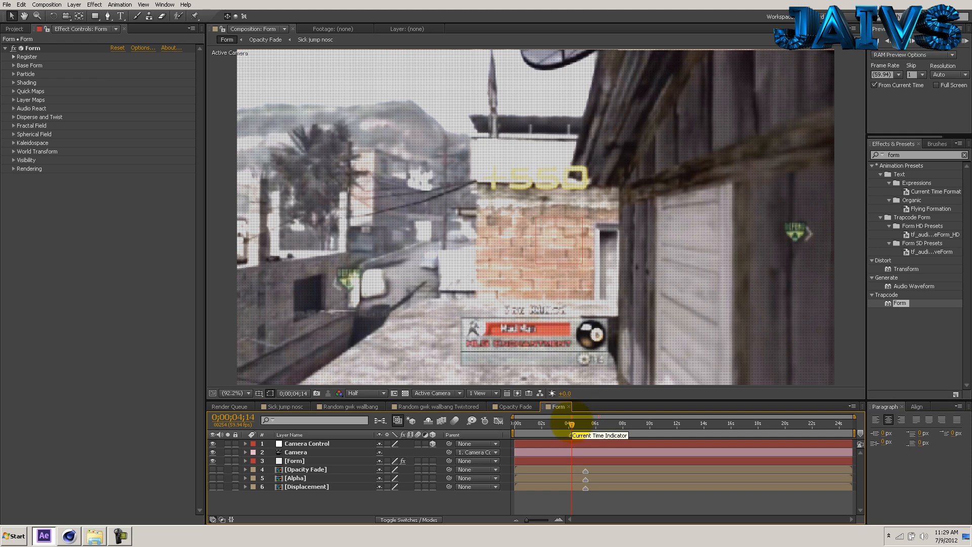
click(295, 460)
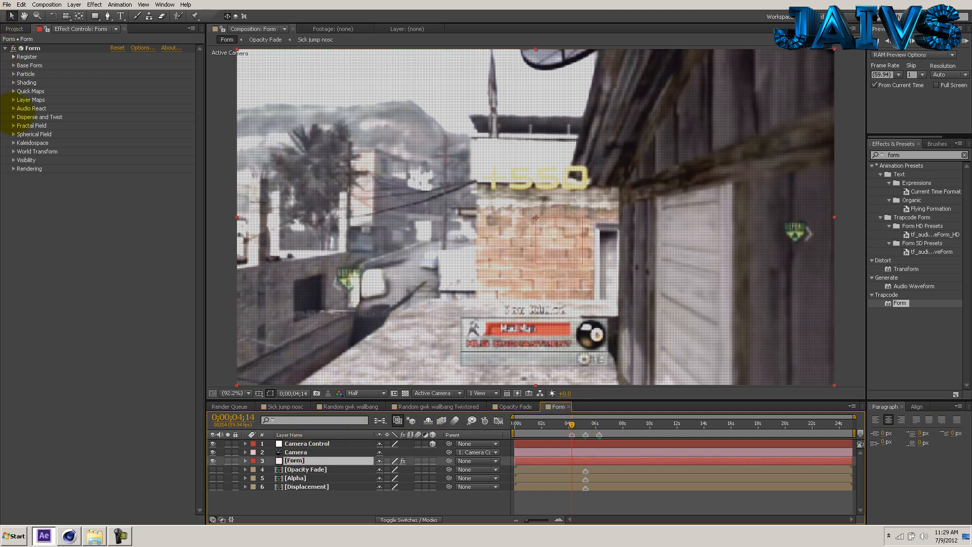
click(13, 100)
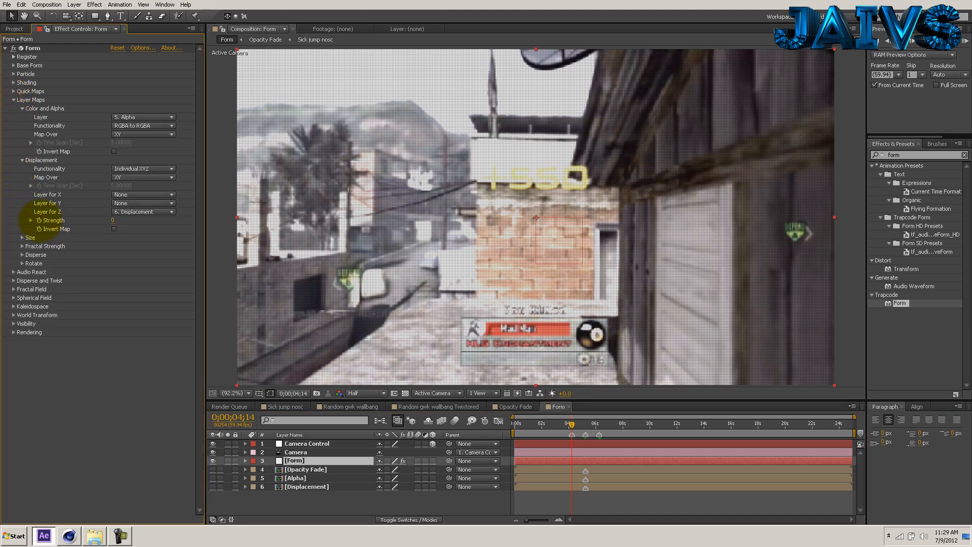
click(39, 220)
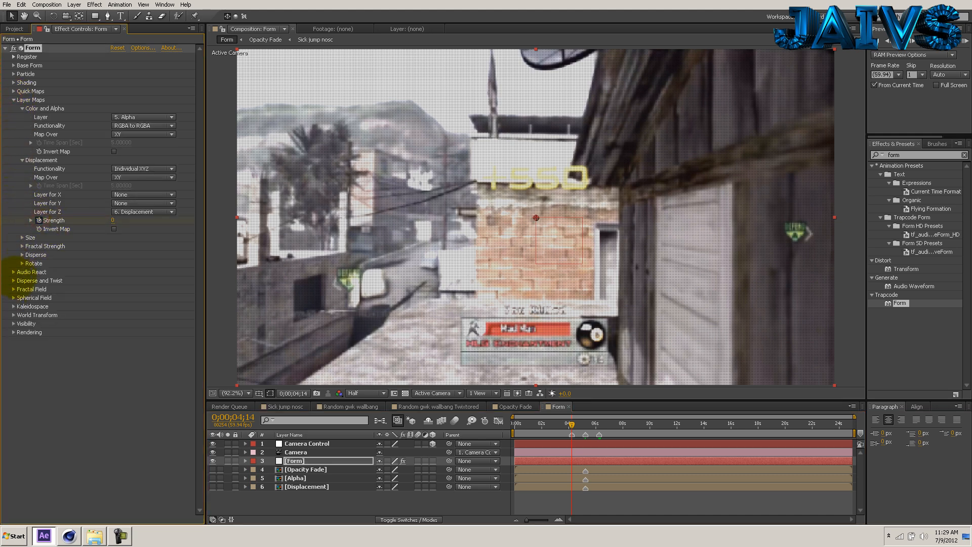
click(14, 280)
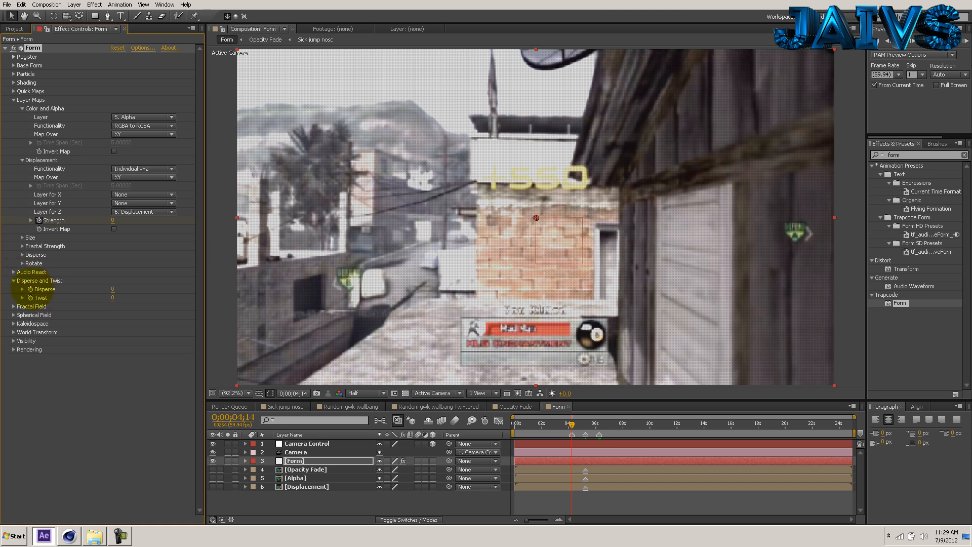
click(31, 289)
Set the Fractal Field to XYZ Individual displacement with F Scale 8 and Flow Z 50, and keyframe Z Displace at 0;00;04;14.
click(13, 306)
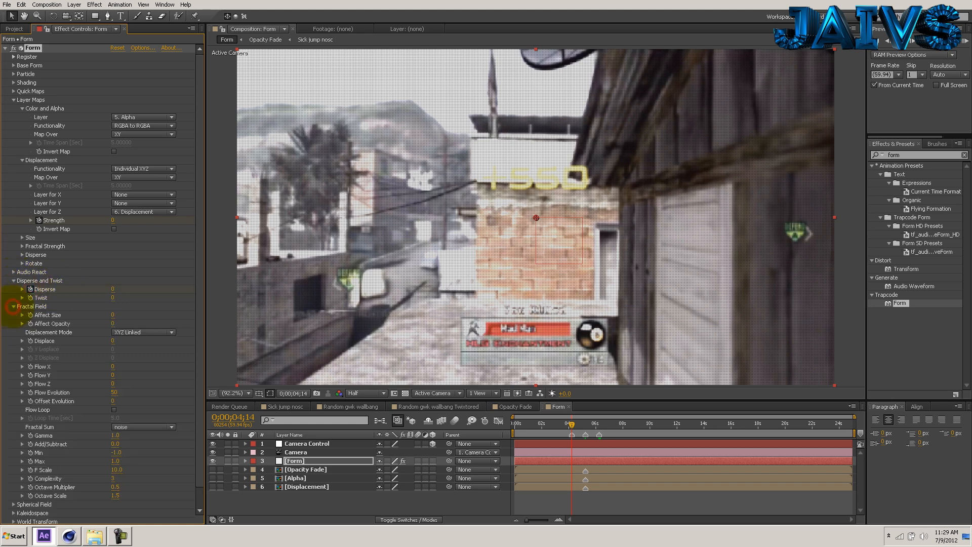
click(118, 332)
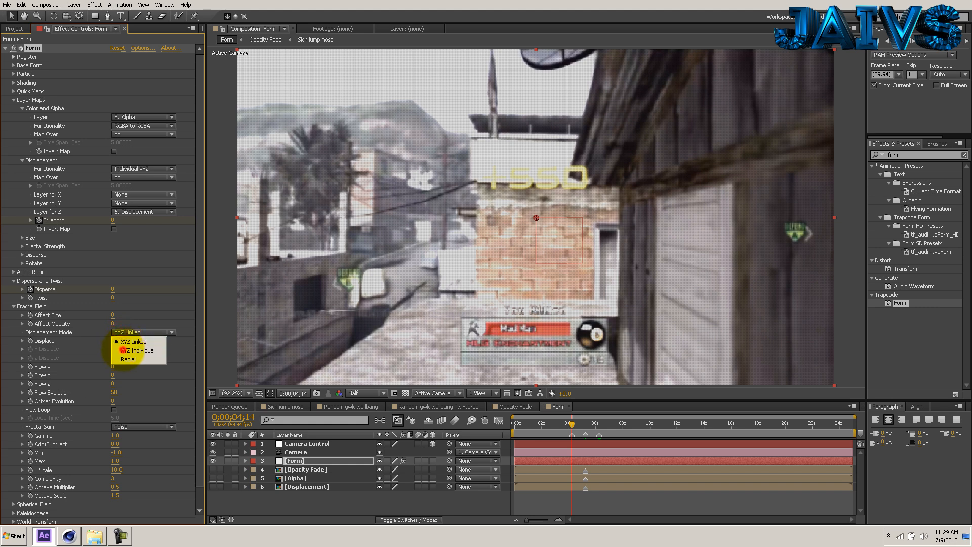
click(125, 351)
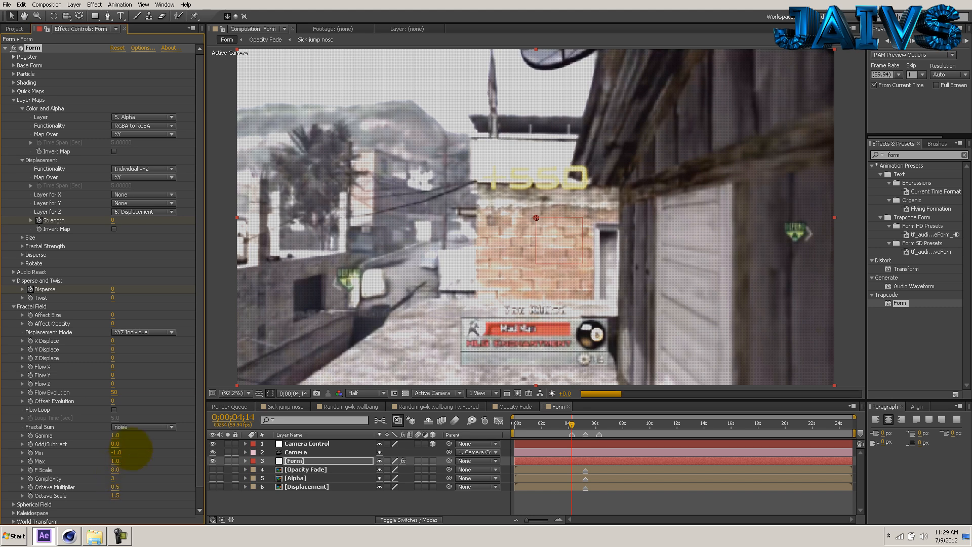
click(113, 384)
text(50)
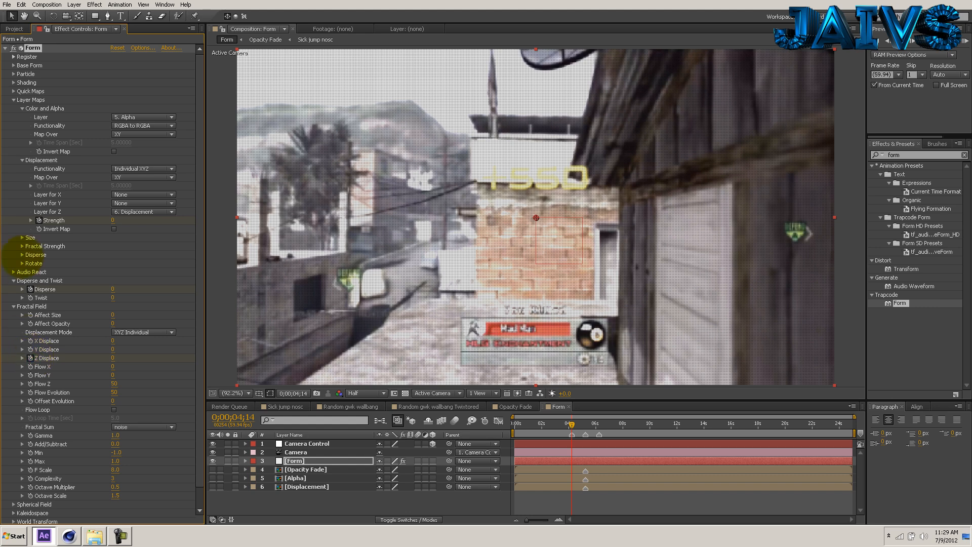
Reveal the Form layer's keyframed properties and give the timeline more height.
click(292, 461)
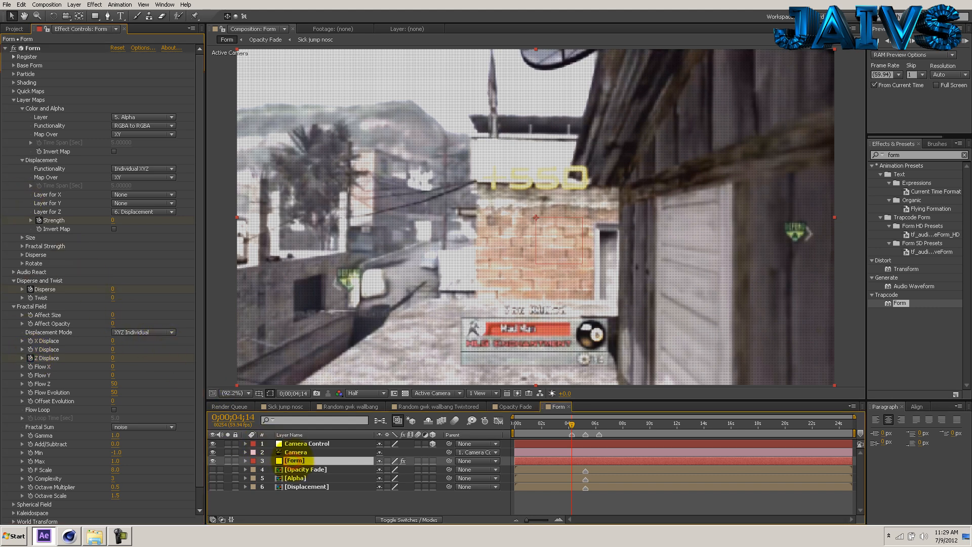
key(u)
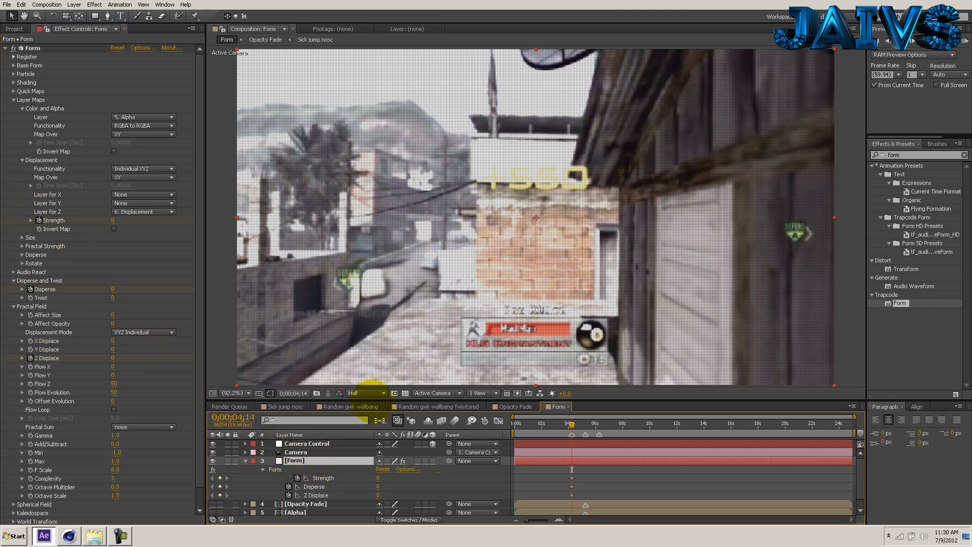
drag(374, 400, 373, 341)
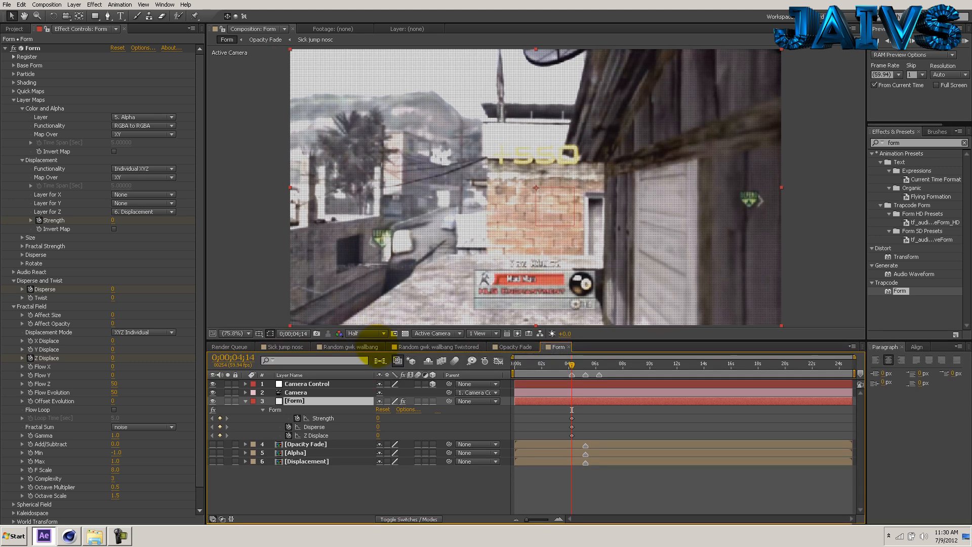
click(335, 494)
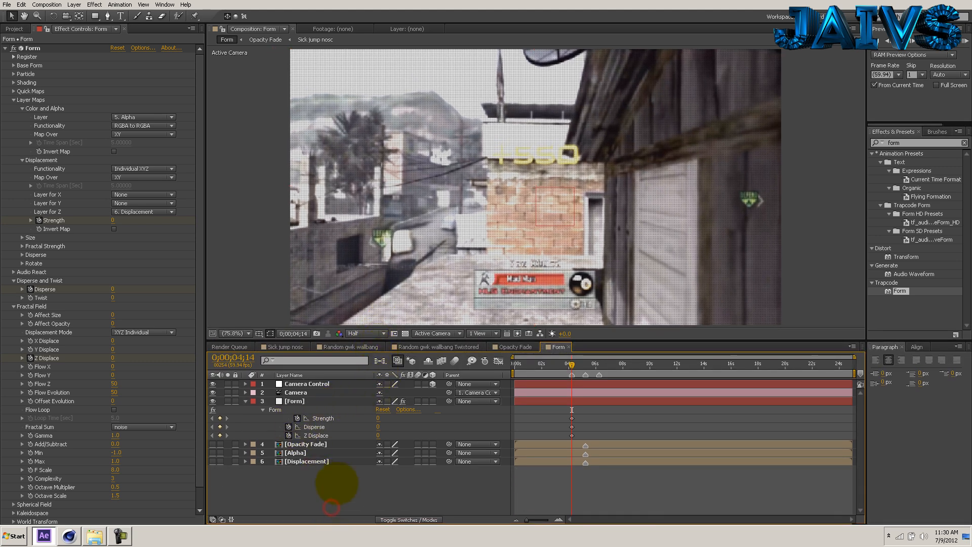
Keyframe the Camera layer's Position at 0;00;04;14.
click(330, 393)
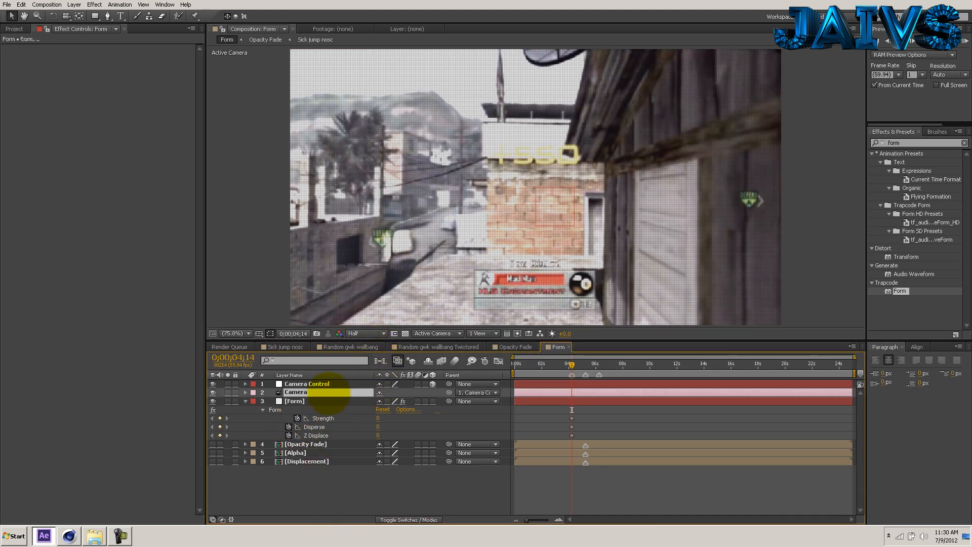
key(p)
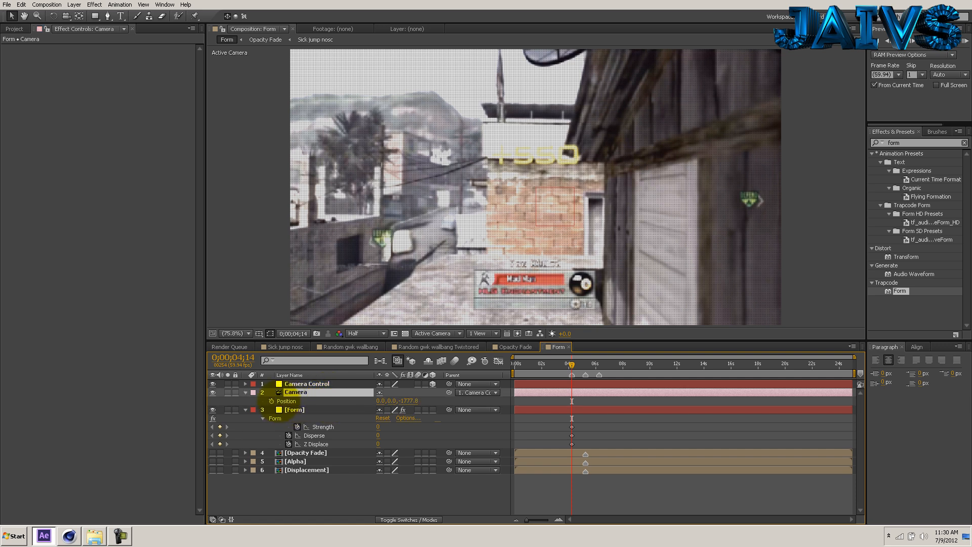
click(271, 401)
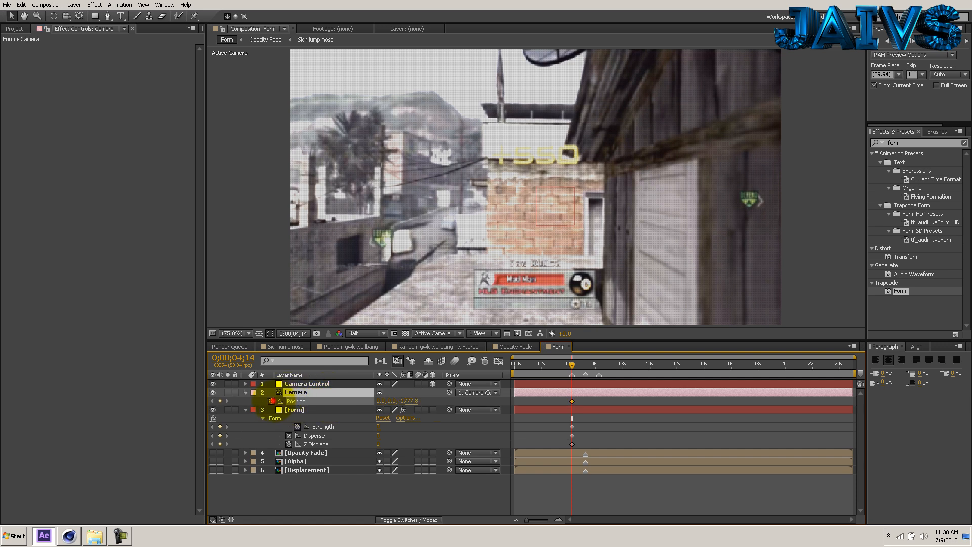
Keyframe the Camera Control null's Position and Y Rotation at 0;00;04;14, and show only its keyframed properties.
click(245, 384)
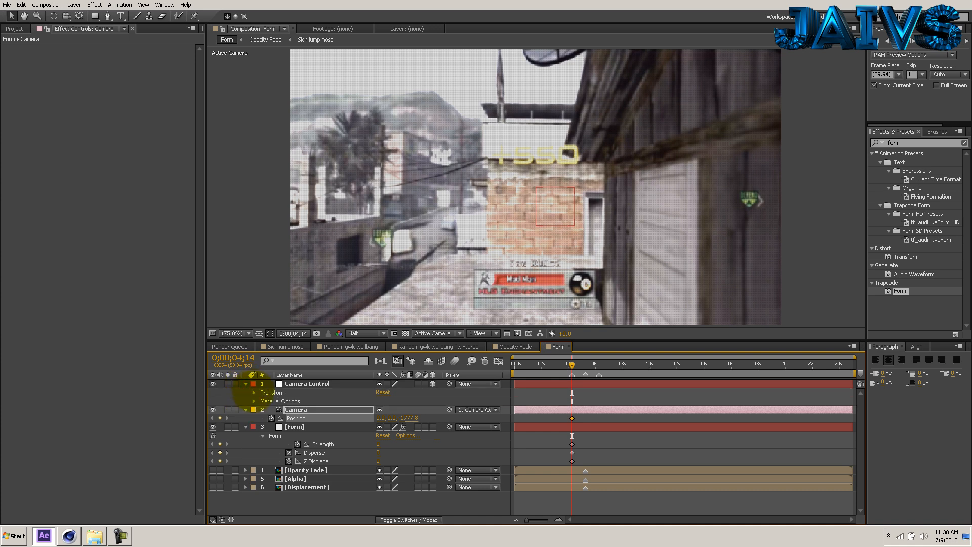
click(254, 392)
click(272, 410)
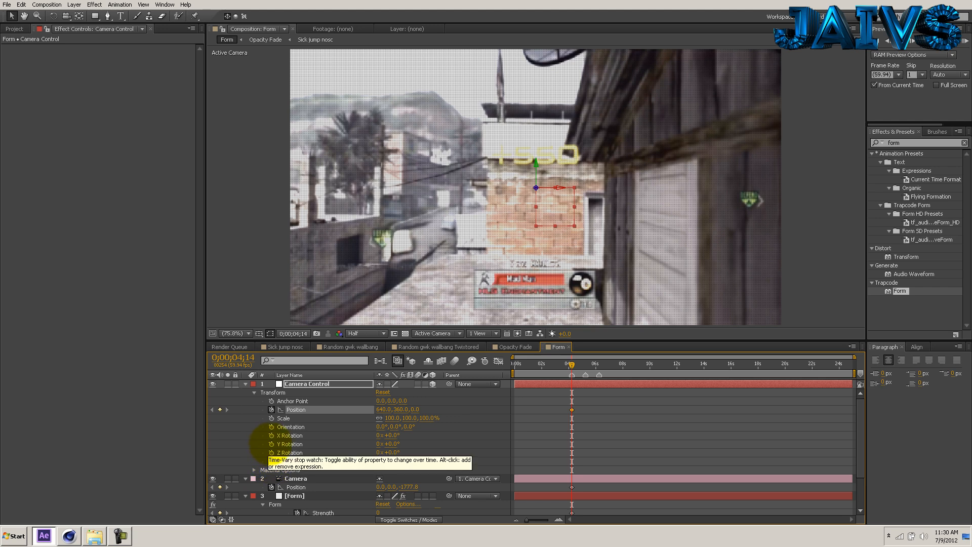
click(272, 444)
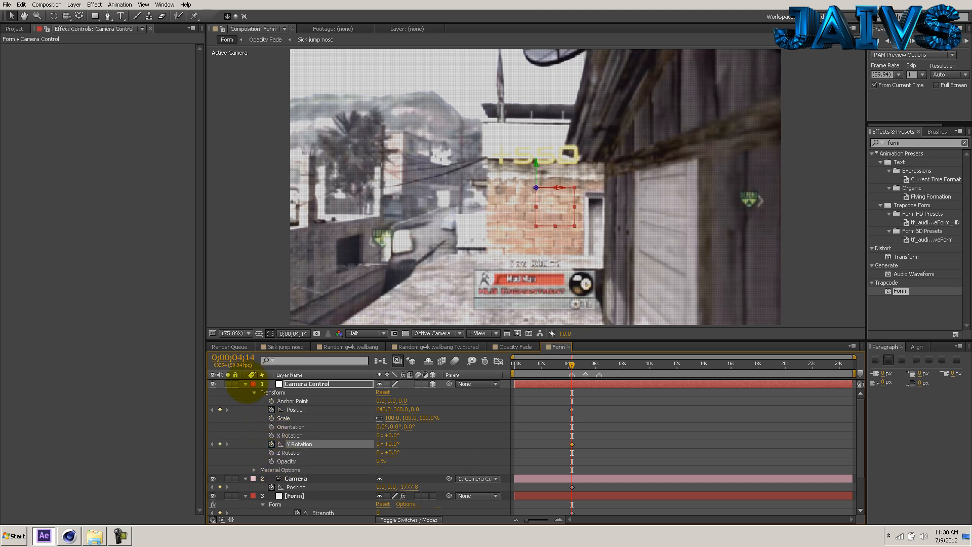
click(295, 386)
key(u)
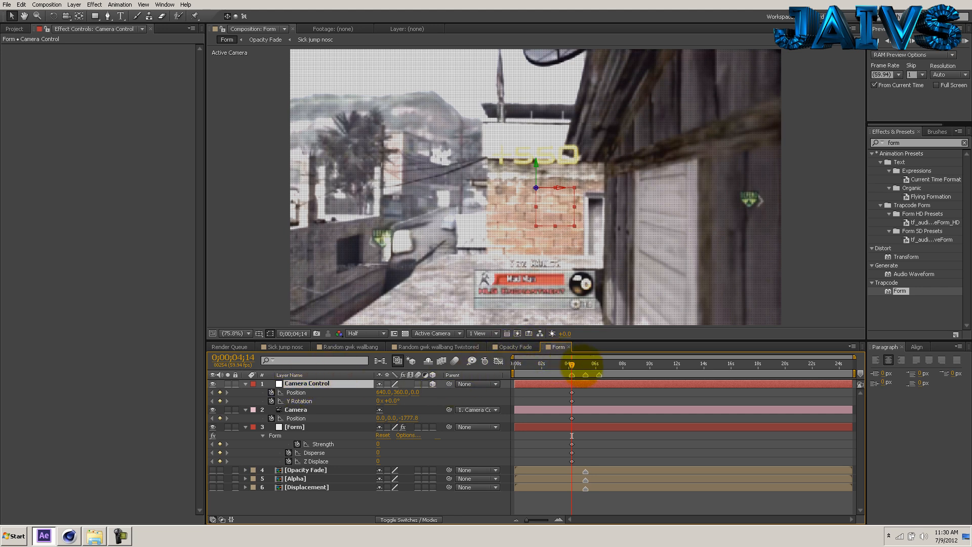
At 0;00;05;14, set the Camera Control's Y Rotation to -90° and the Camera's Z position to -415.
click(586, 364)
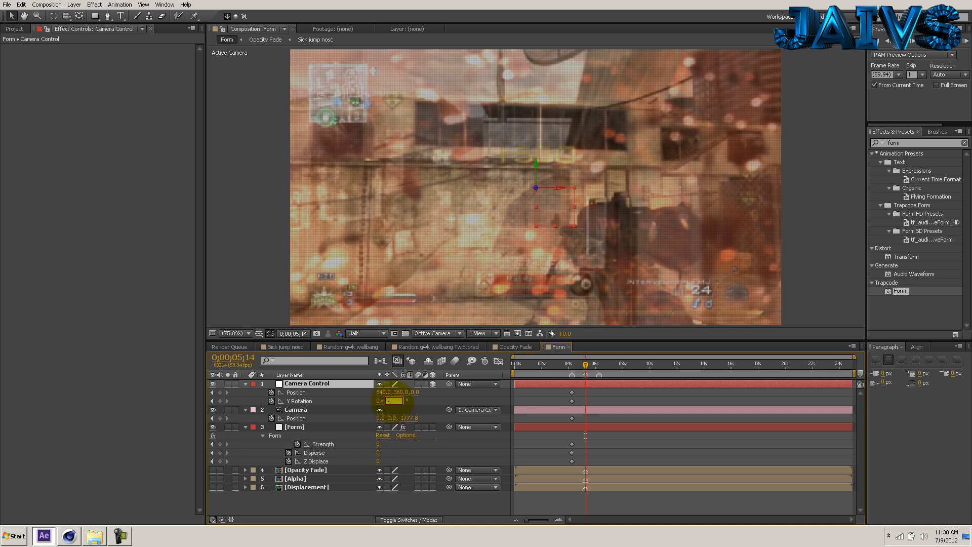
key(Return)
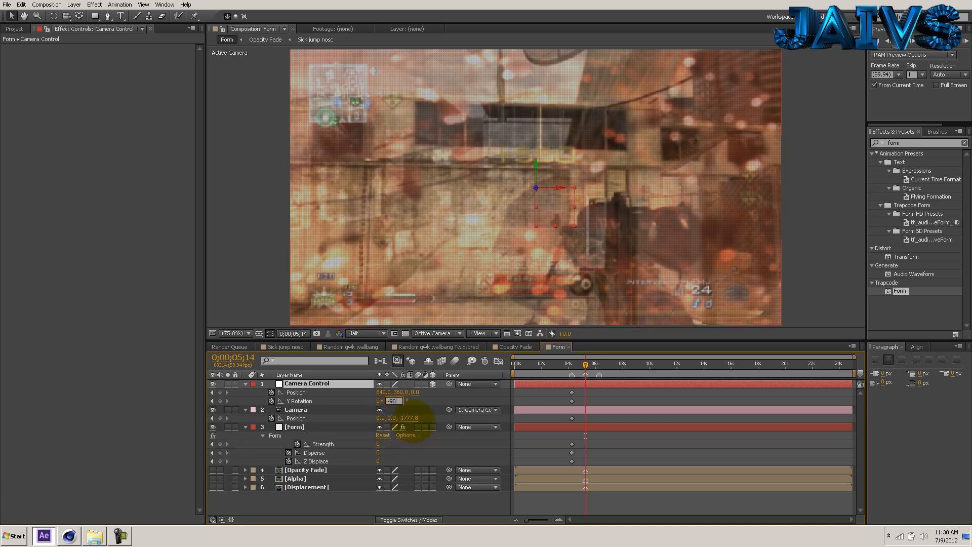
click(410, 418)
text(-415)
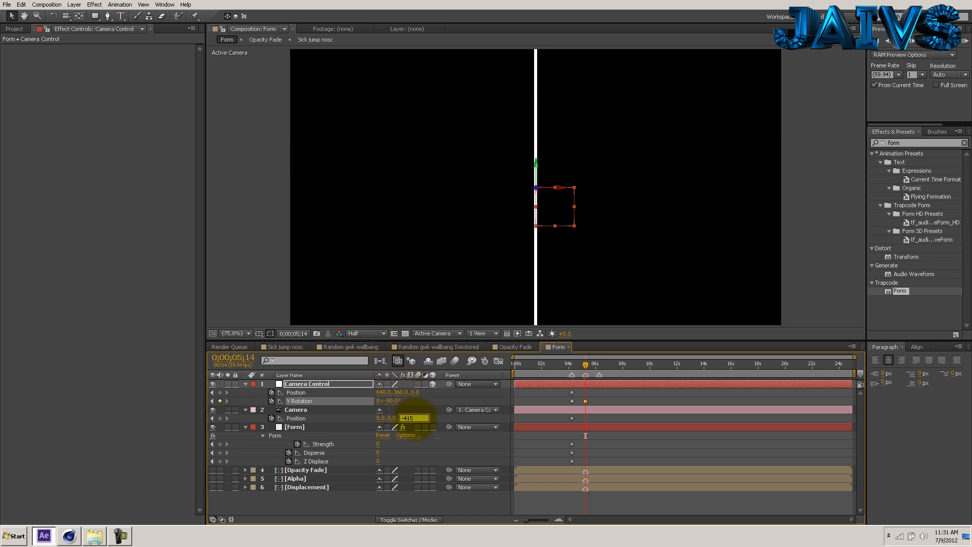
key(Return)
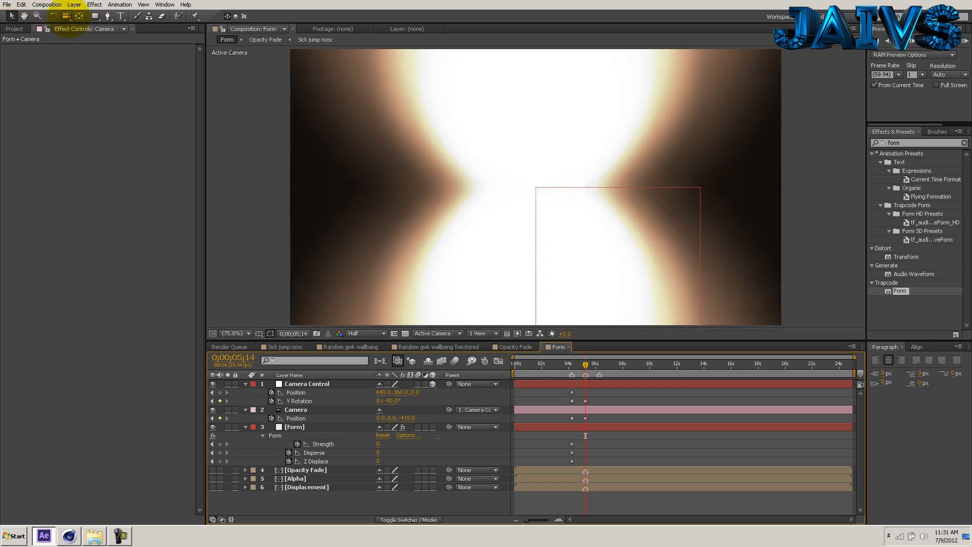
Try orbiting the camera around the Form particles with the Orbit Camera Tool, and undo the orbit.
click(66, 16)
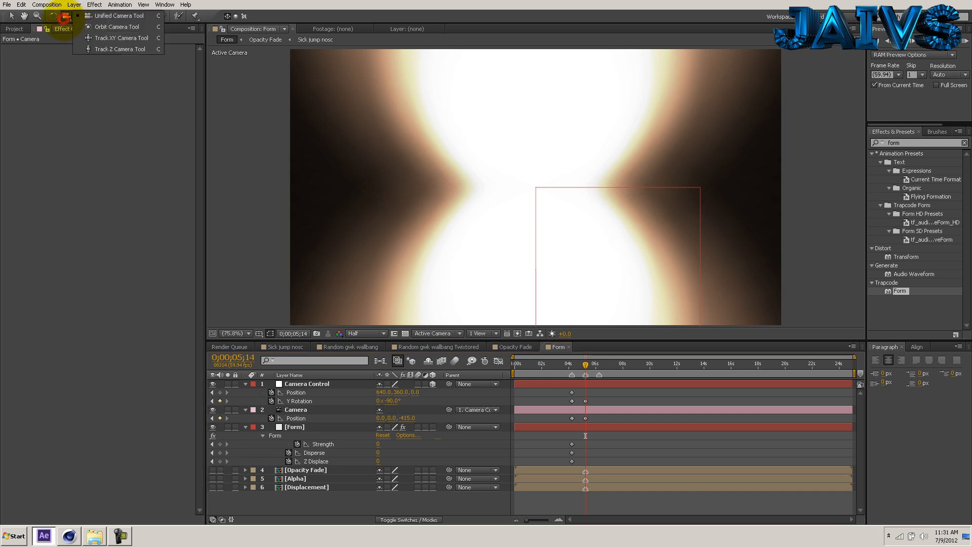
click(101, 26)
drag(521, 217, 601, 218)
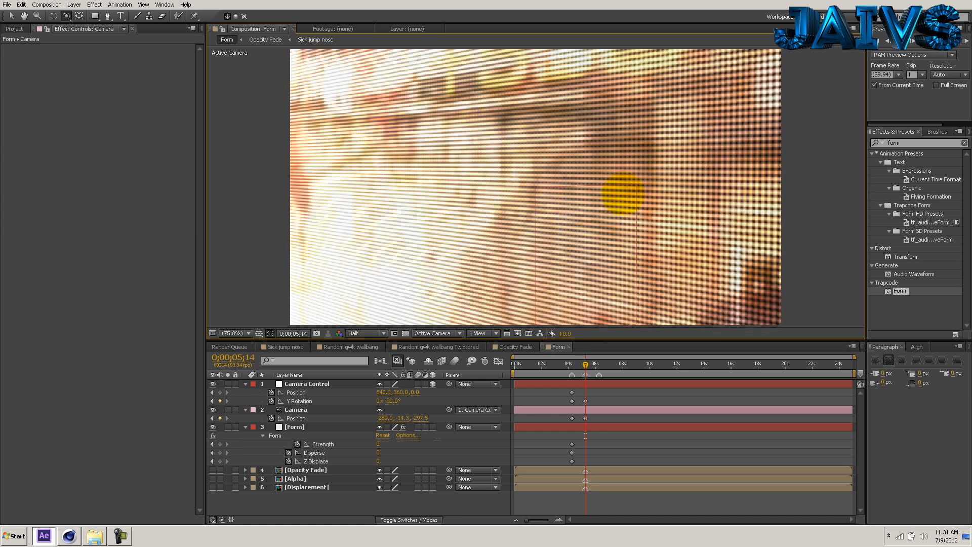
key(ctrl+z)
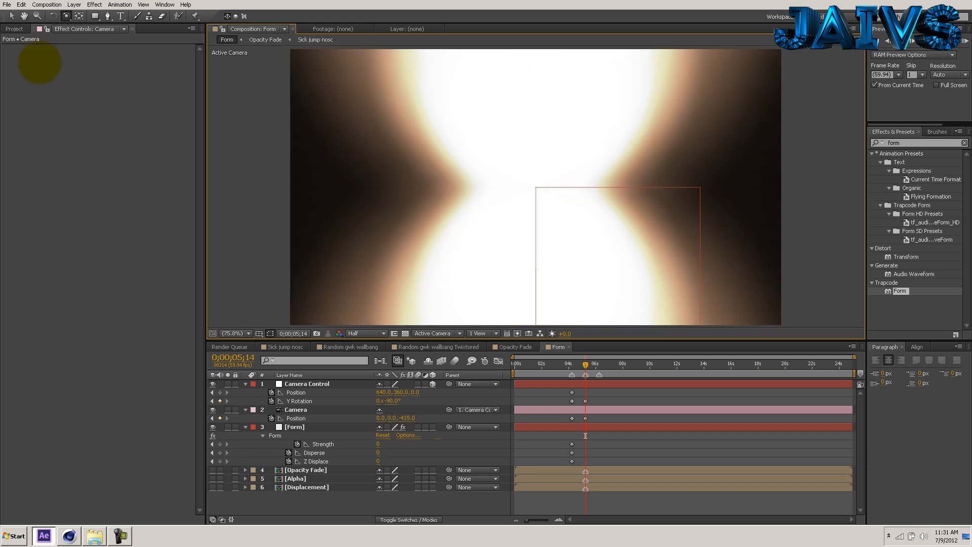
click(11, 15)
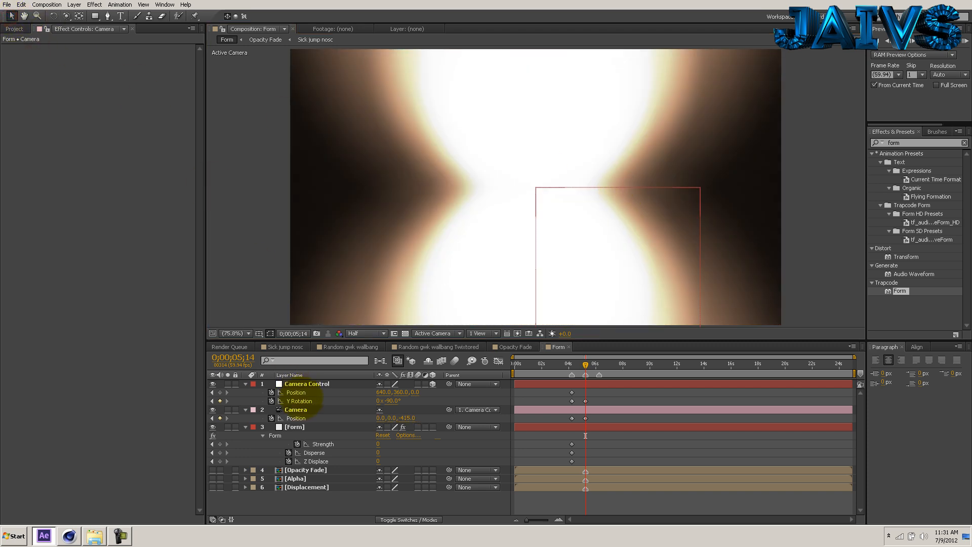
At 0;00;05;14, set the Form layer's displacement Strength to 200, Disperse to 2 and Z Displace to 300.
click(297, 428)
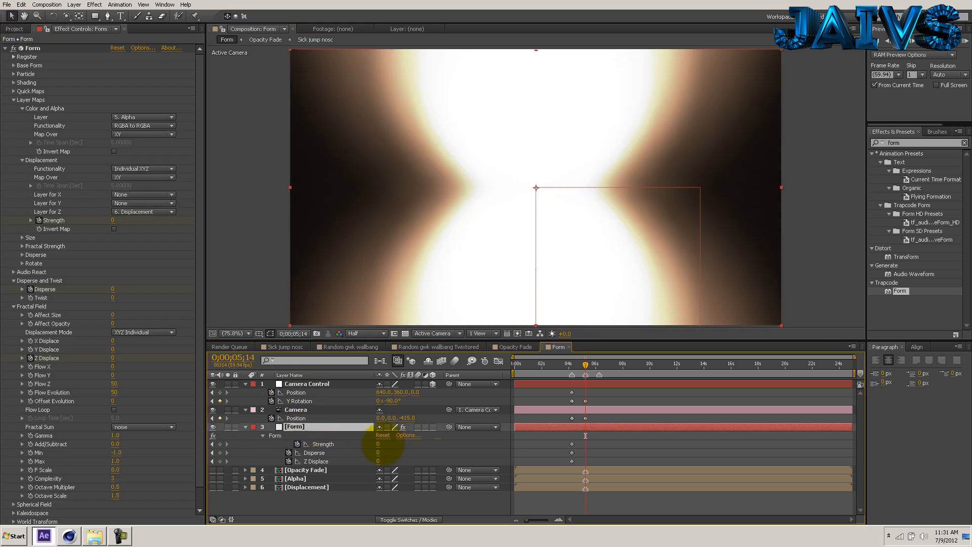
click(377, 444)
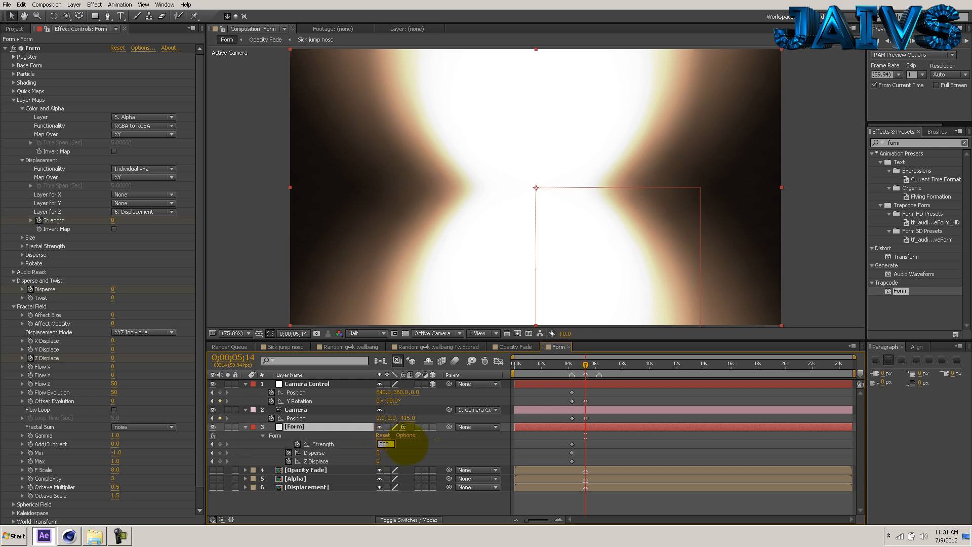
key(Tab)
text(2)
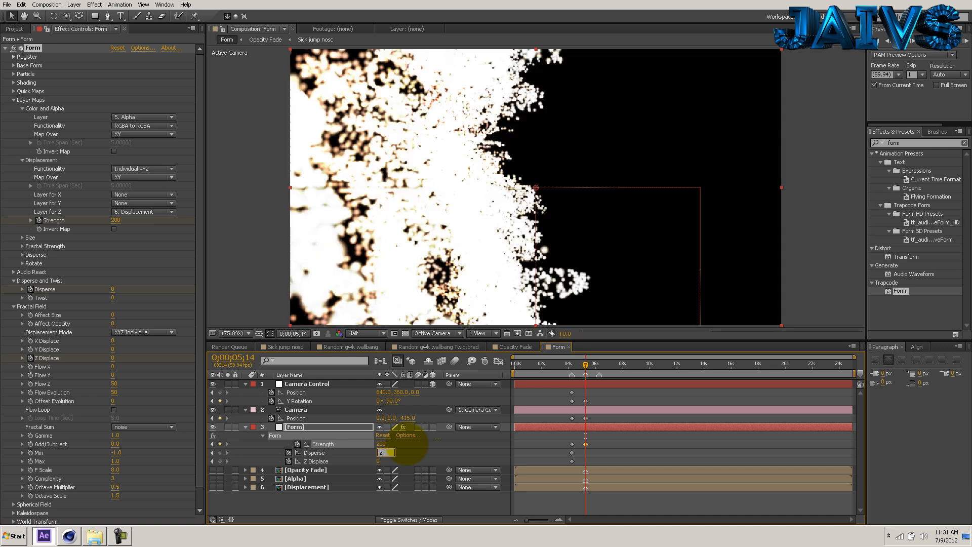
key(Tab)
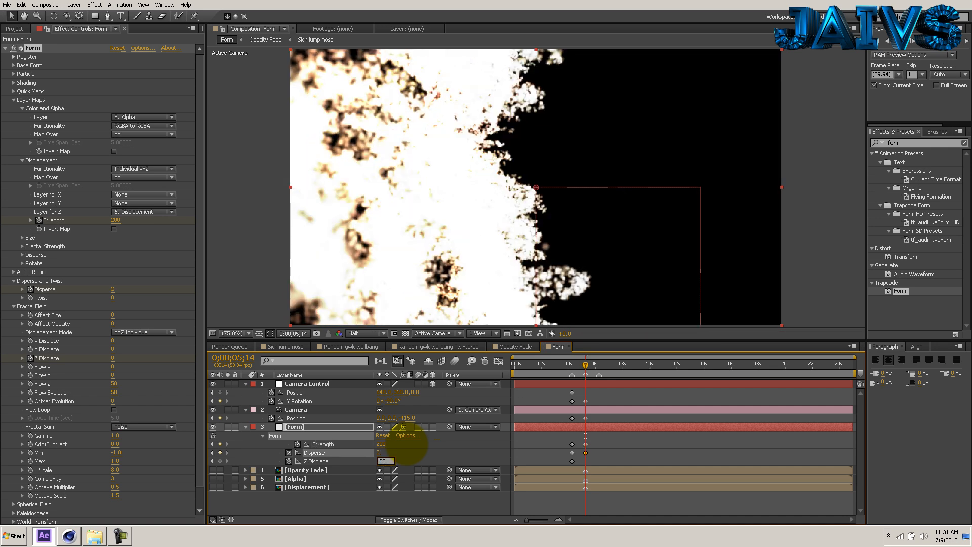
key(Return)
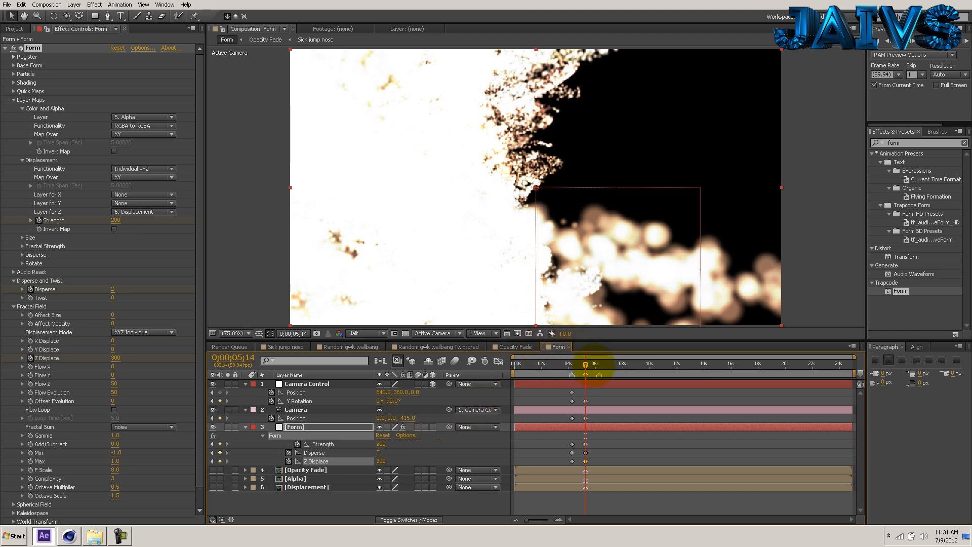
Set the Camera Control's Y Rotation to -180° at the 0;00;06;14 marker.
click(599, 365)
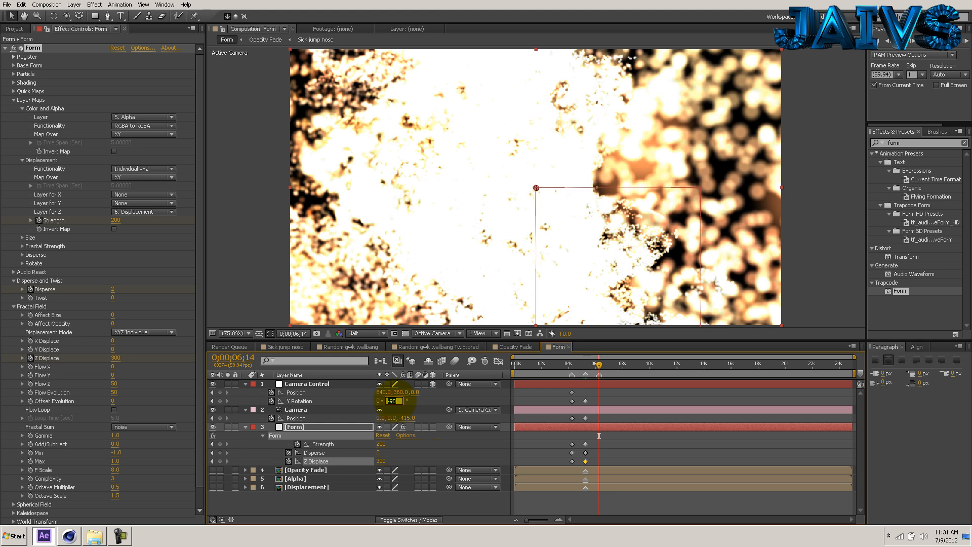
key(Return)
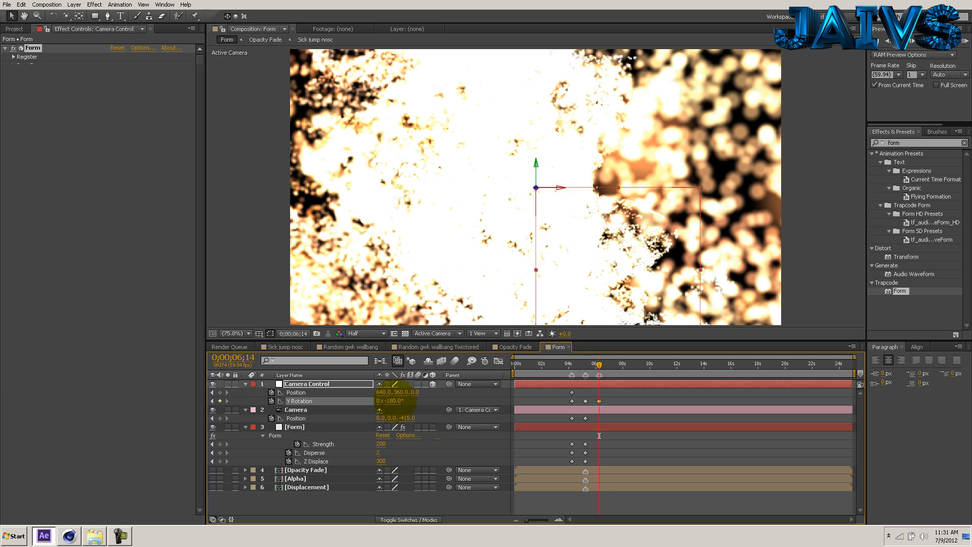
At 0;00;06;14, paste the Camera's first Position keyframe (Z -1777.8) and set the Form layer's Strength, Disperse and Z Displace to 0.
click(562, 421)
drag(569, 427, 578, 430)
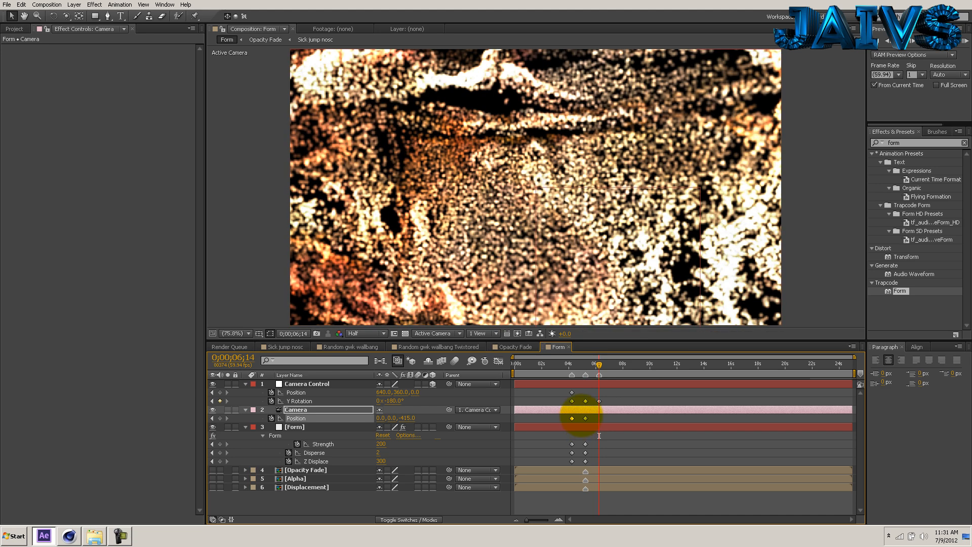
click(582, 410)
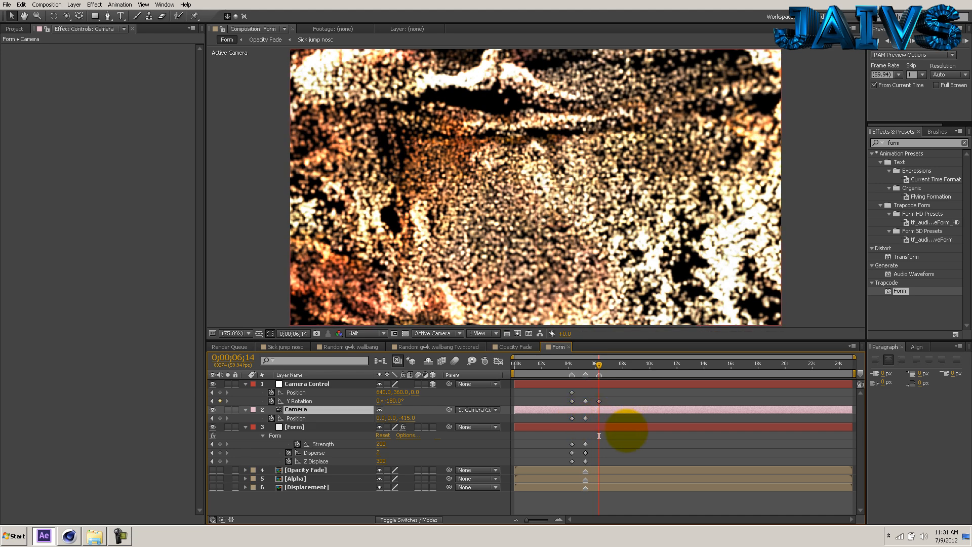
key(ctrl+v)
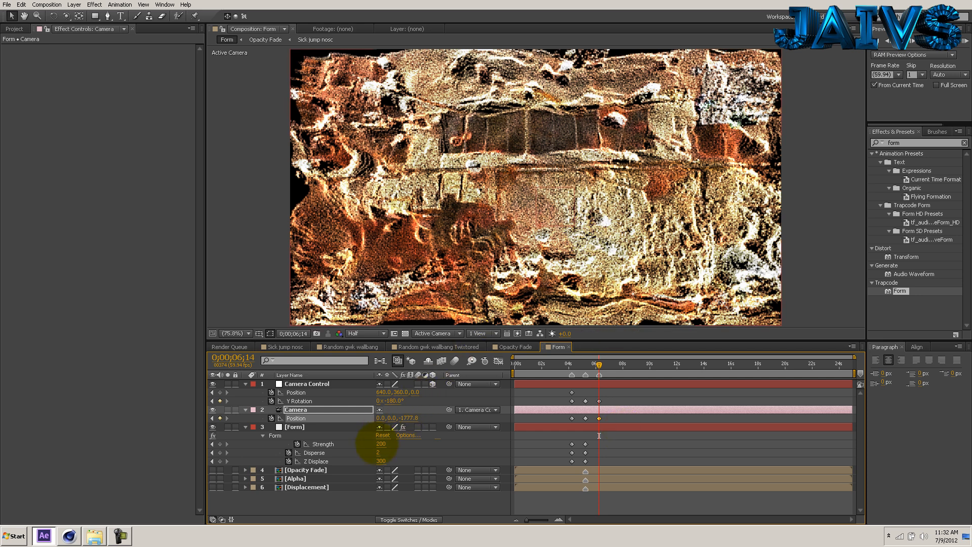
click(385, 444)
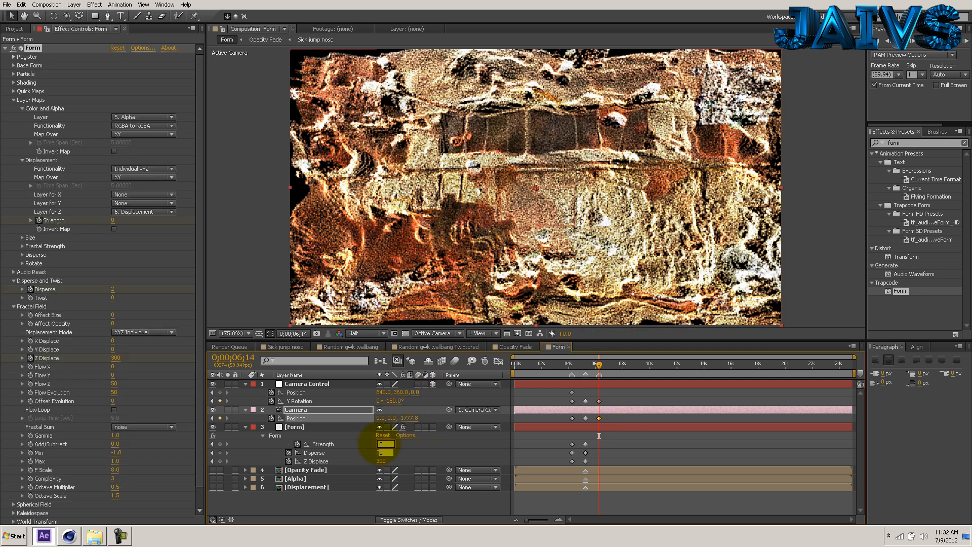
key(ctrl+v)
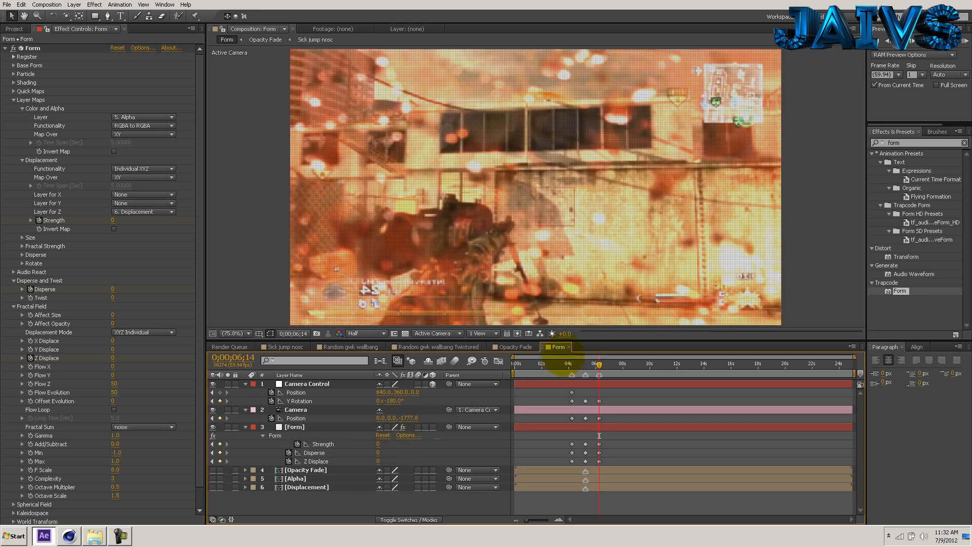
Preview the Form transition from 0;00;03;40 and scrub past the last marker to check the incoming clip.
drag(583, 365, 564, 364)
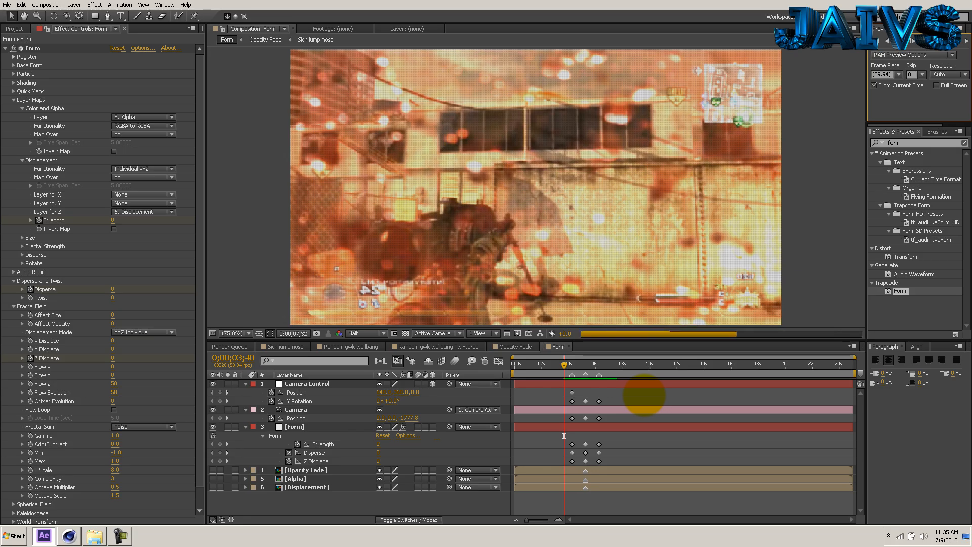
click(644, 396)
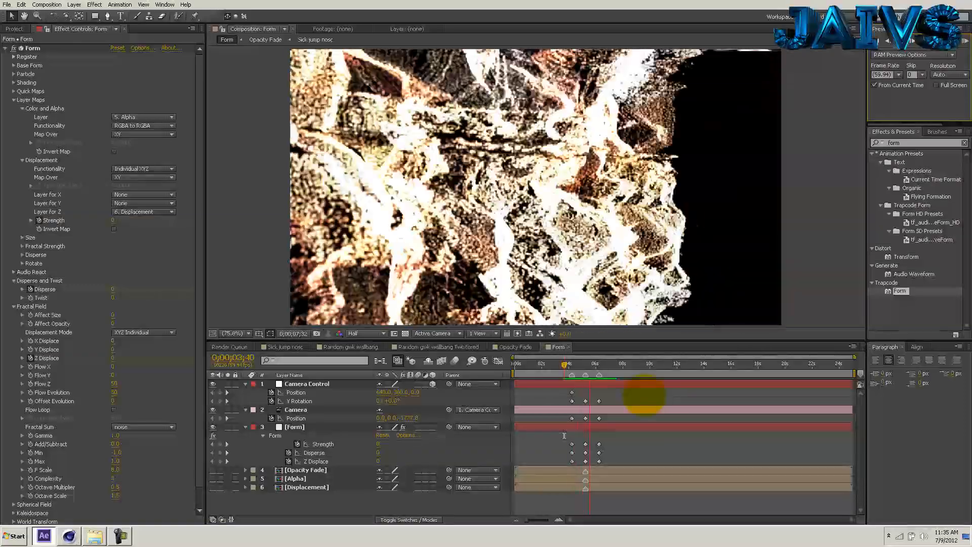
click(580, 363)
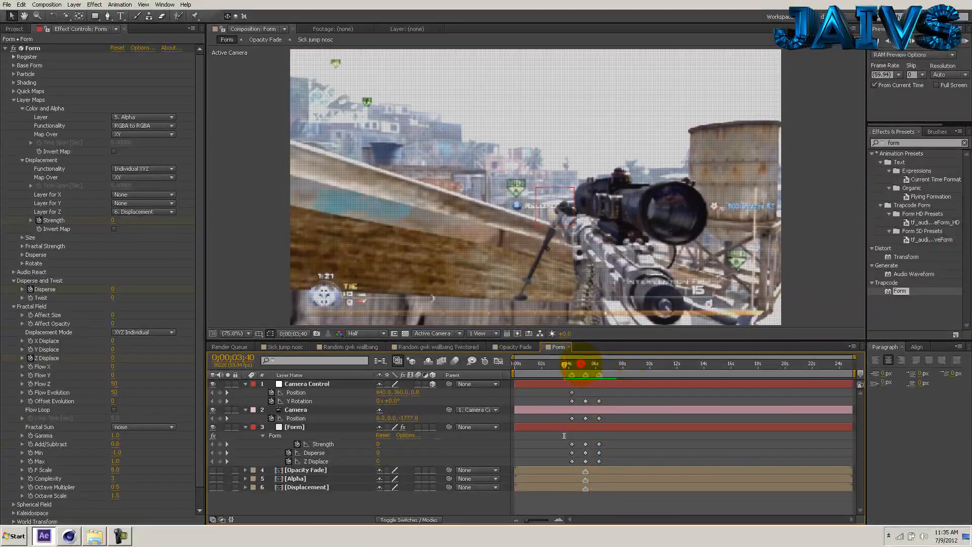
drag(580, 364, 603, 363)
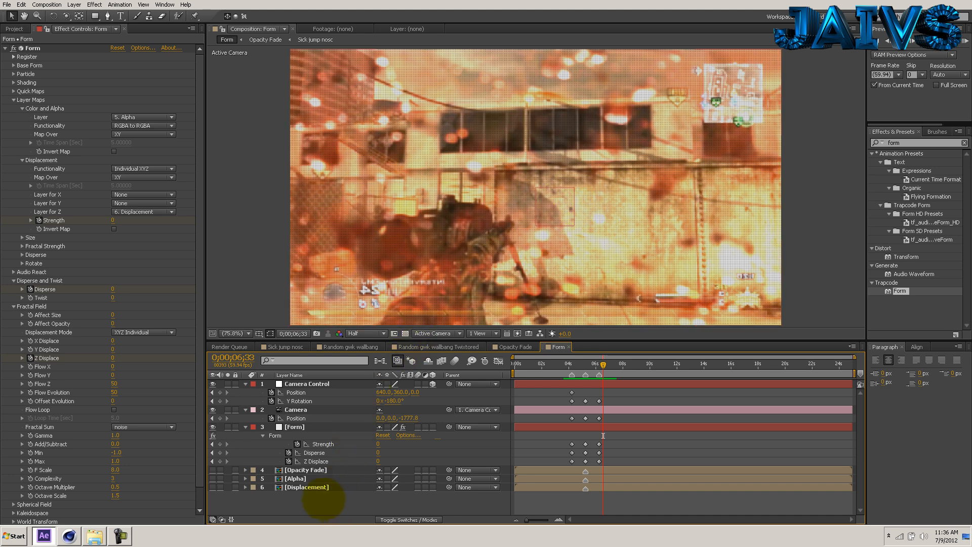
In the Displacement composition, flip the Random gwk wallbang layer horizontally with an unlinked Scale of -100, 100%, and return to the Form composition.
double_click(321, 487)
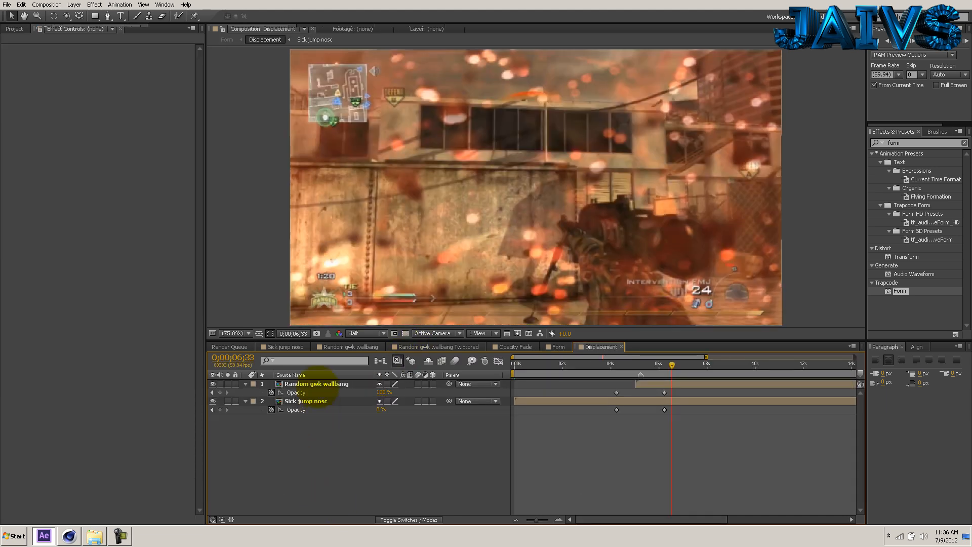
click(318, 384)
key(s)
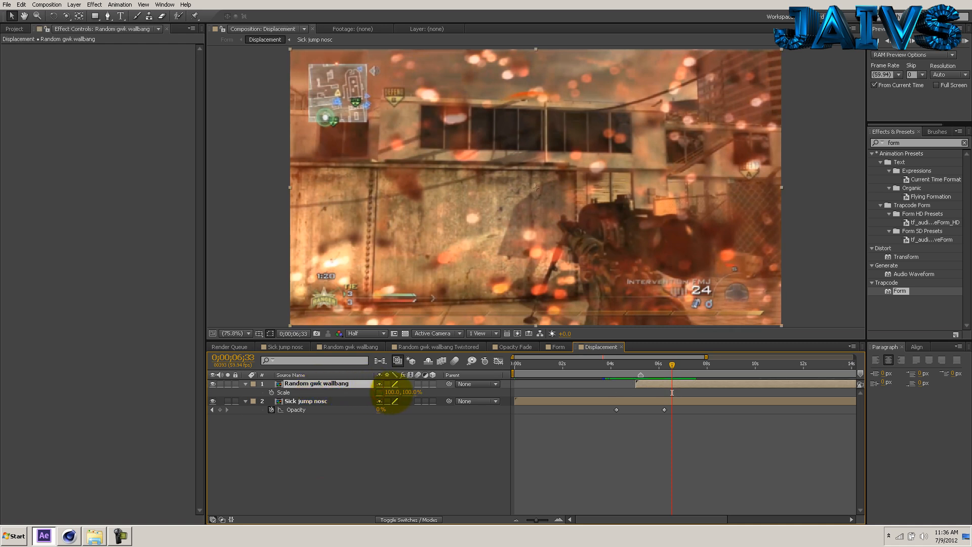
click(392, 393)
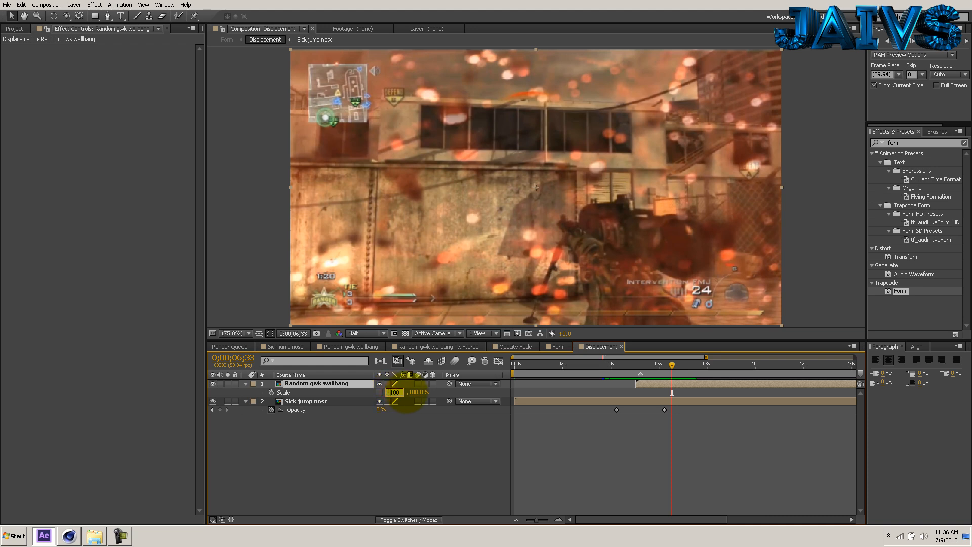
text(-100)
key(Return)
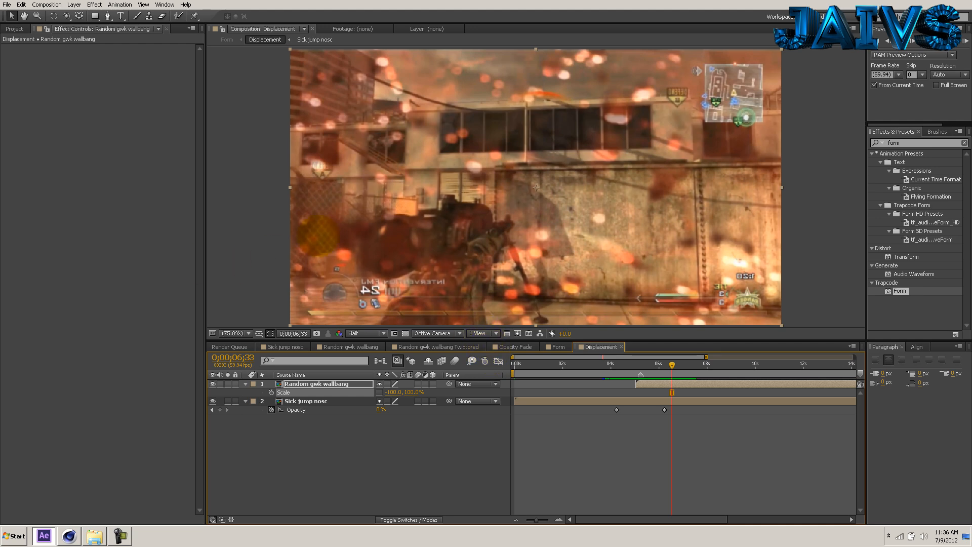
click(557, 347)
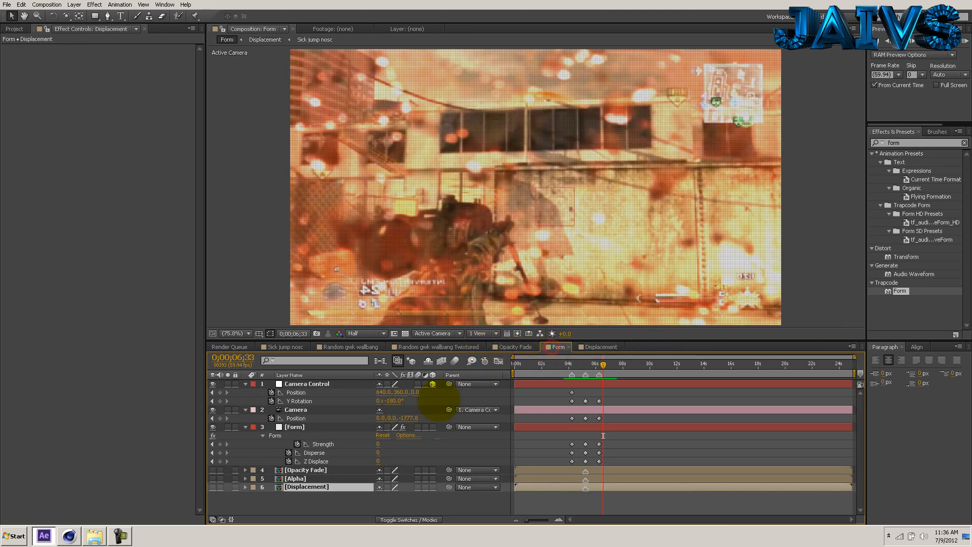
In the Alpha composition, mirror the Random gwk wallbang layer with an unlinked Scale of -100, 100%, and go back to the Form composition.
double_click(298, 475)
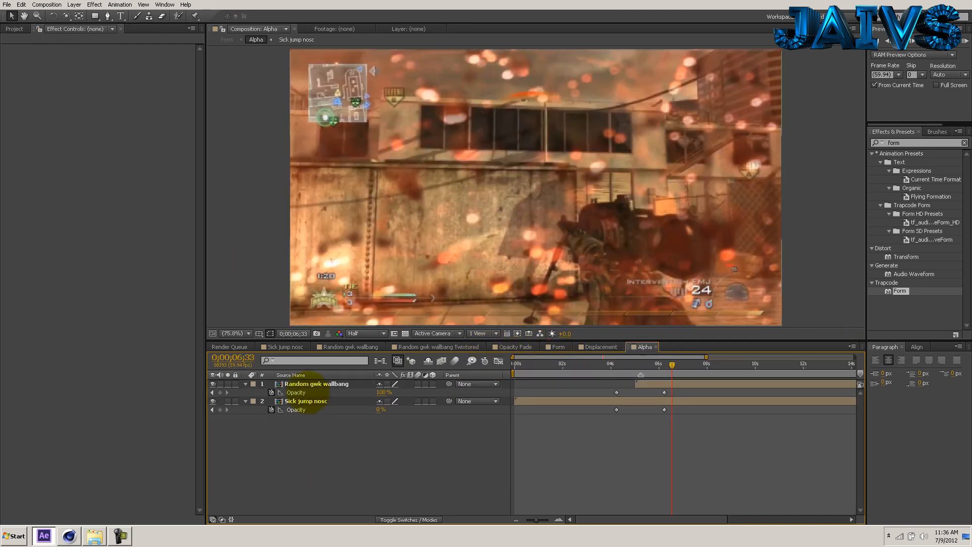
click(308, 384)
key(s)
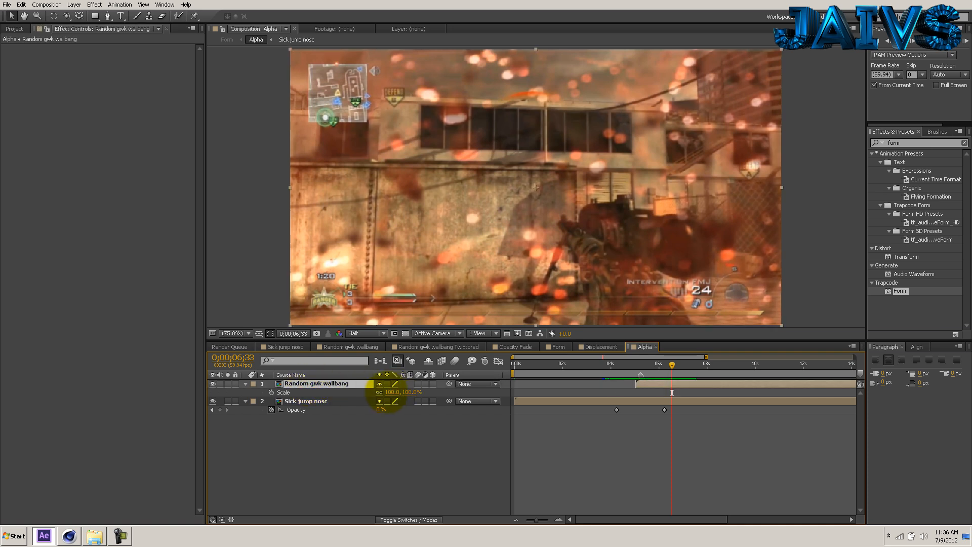
click(382, 392)
click(386, 392)
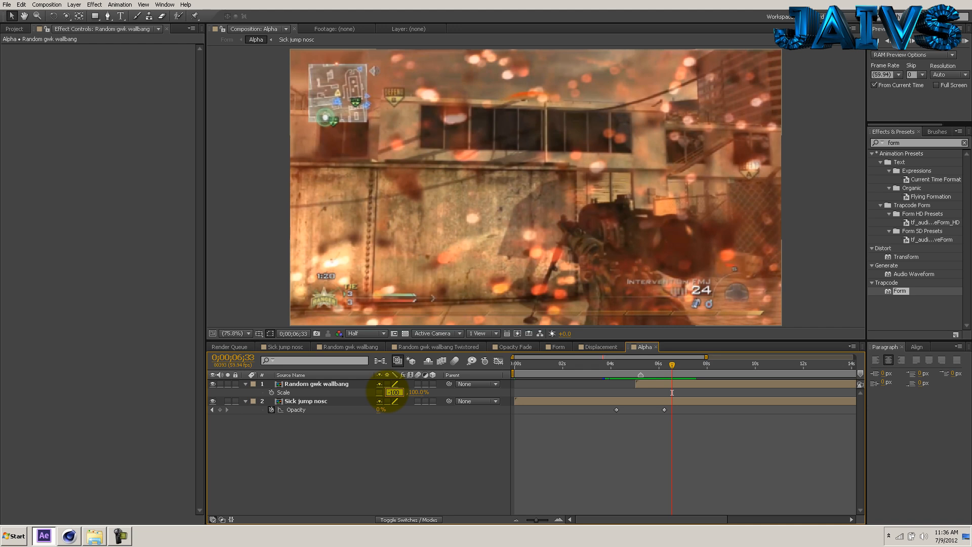
key(Return)
click(556, 347)
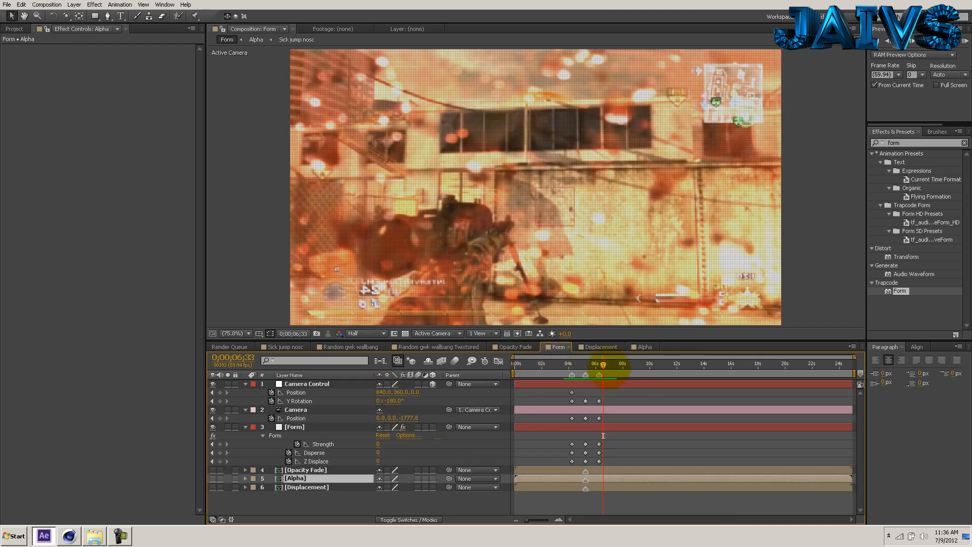
Check the mirrored clip in the Alpha and Displacement compositions and scrub the Form composition around its first marker.
click(610, 365)
drag(610, 365, 600, 365)
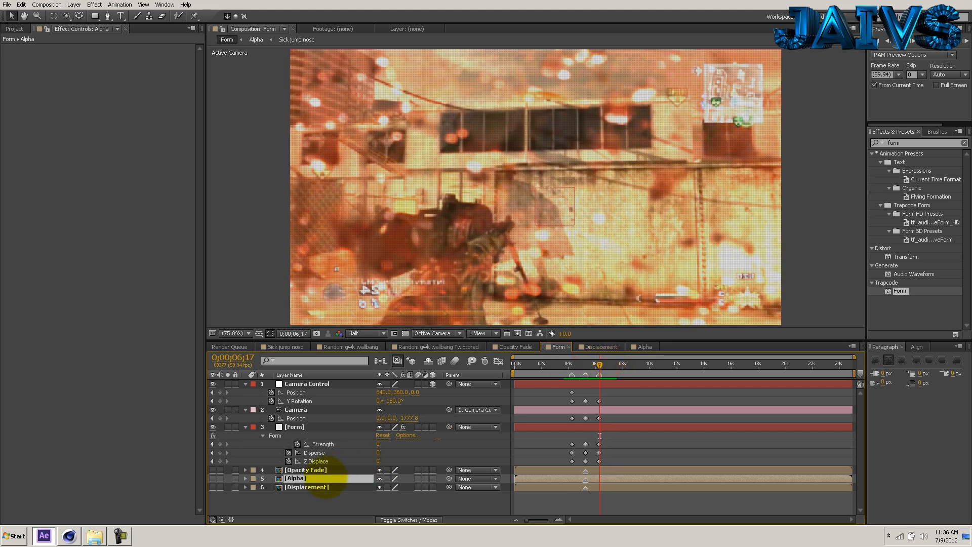
double_click(300, 479)
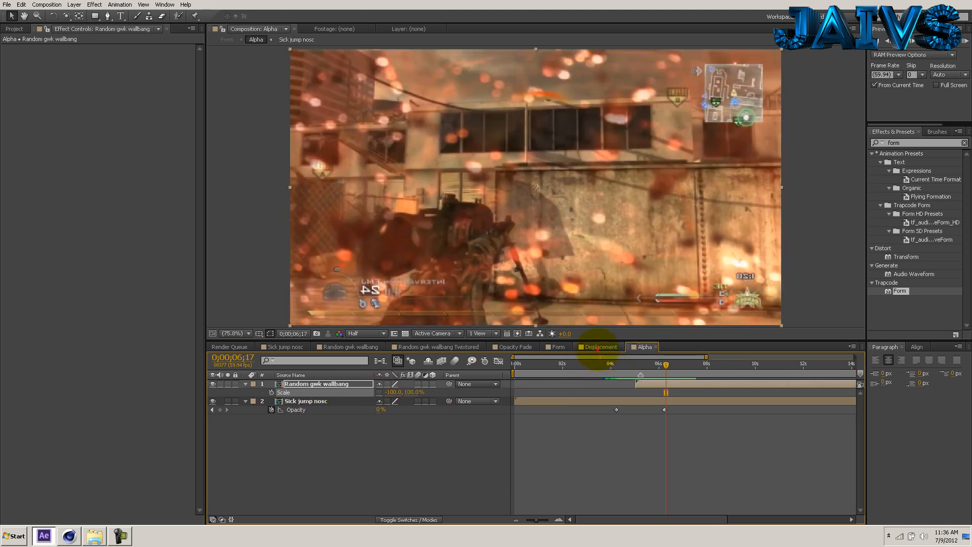
click(598, 348)
click(552, 347)
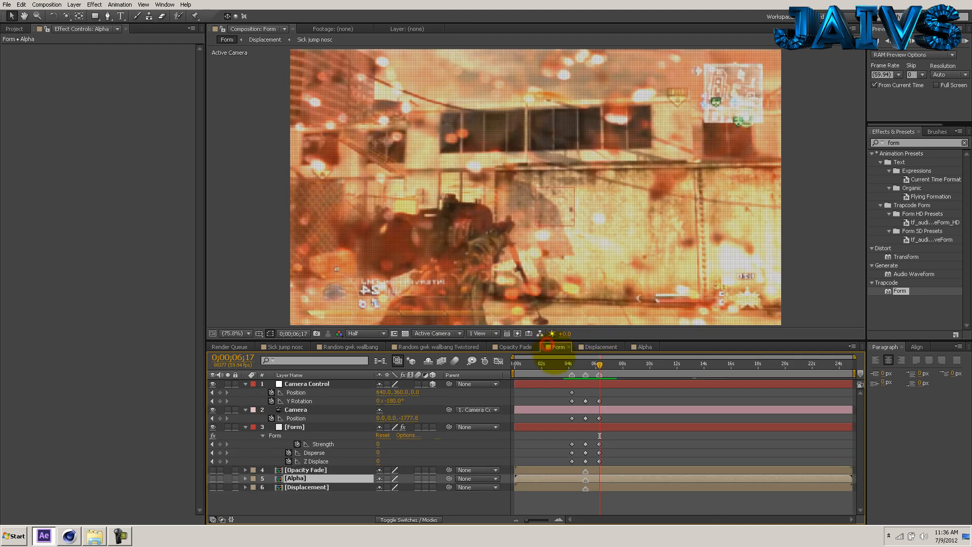
click(570, 364)
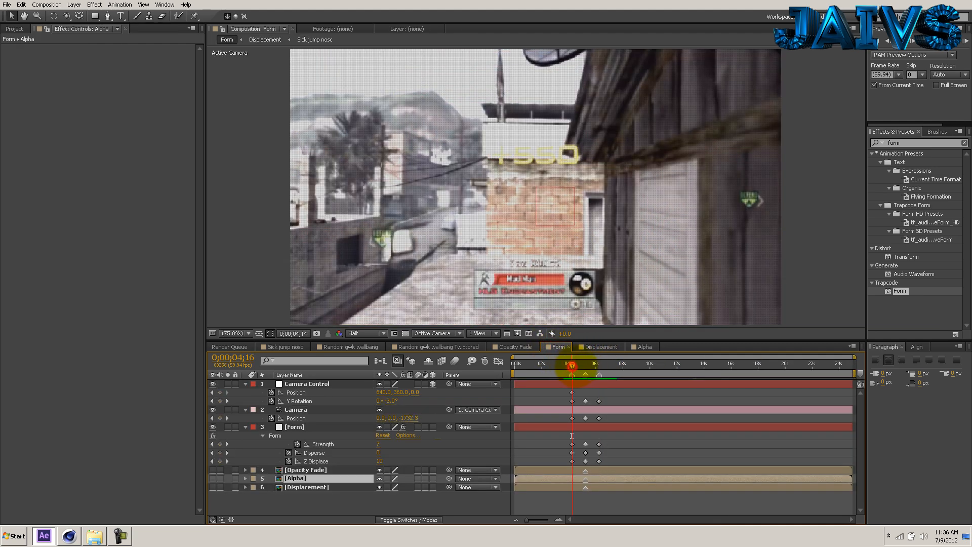
drag(572, 365, 576, 364)
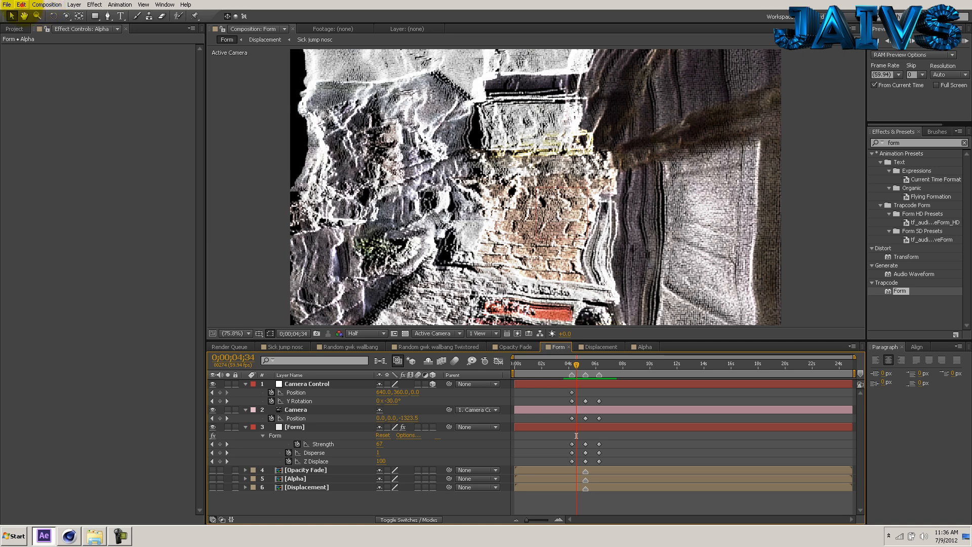
Purge all memory to clear the outdated cached frames.
click(21, 4)
mouse_move(31, 163)
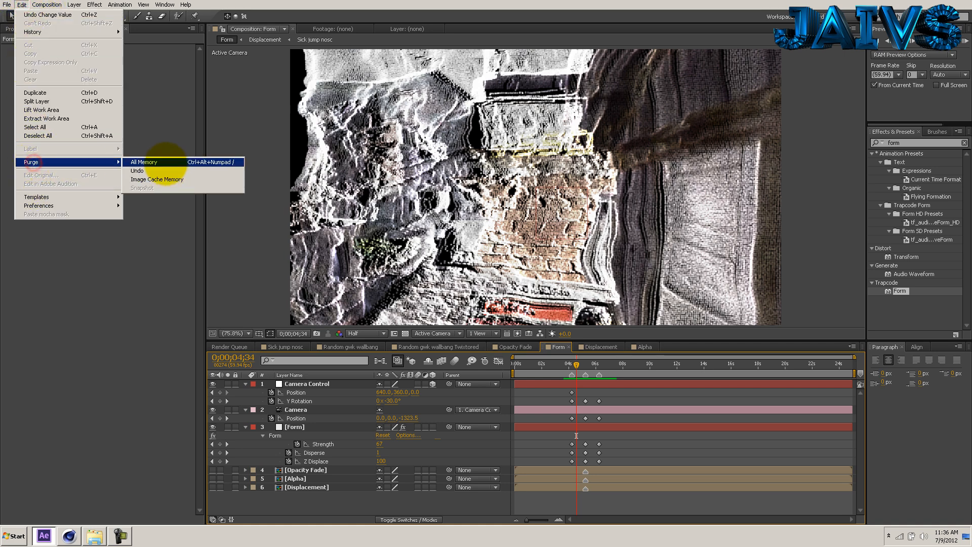
click(162, 162)
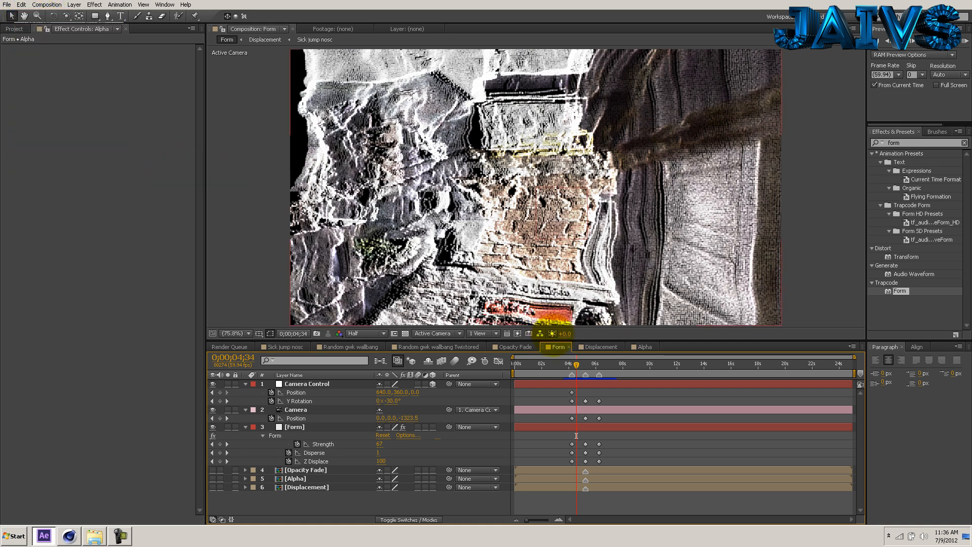
Scrub the Form composition between the middle marker and past the last one to inspect the updated transition.
drag(577, 365, 603, 364)
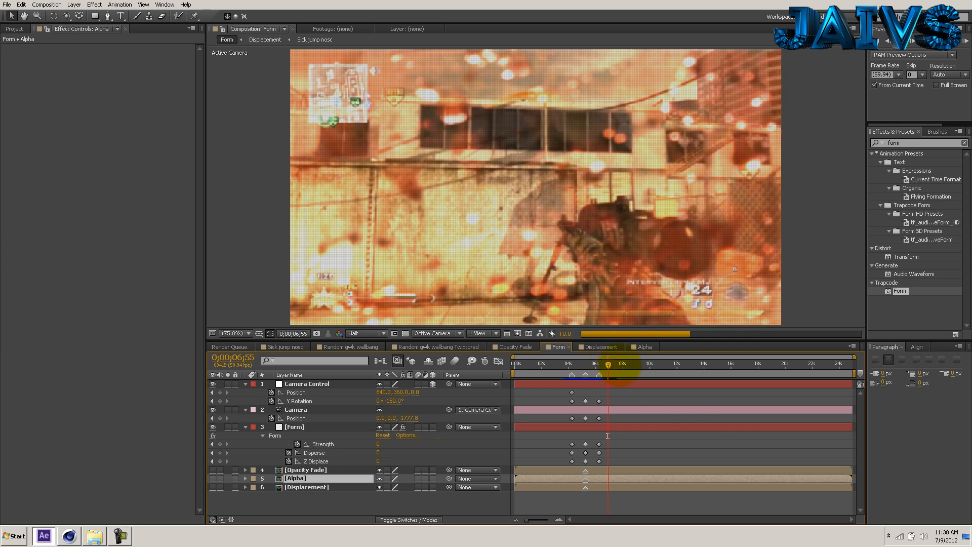
click(620, 364)
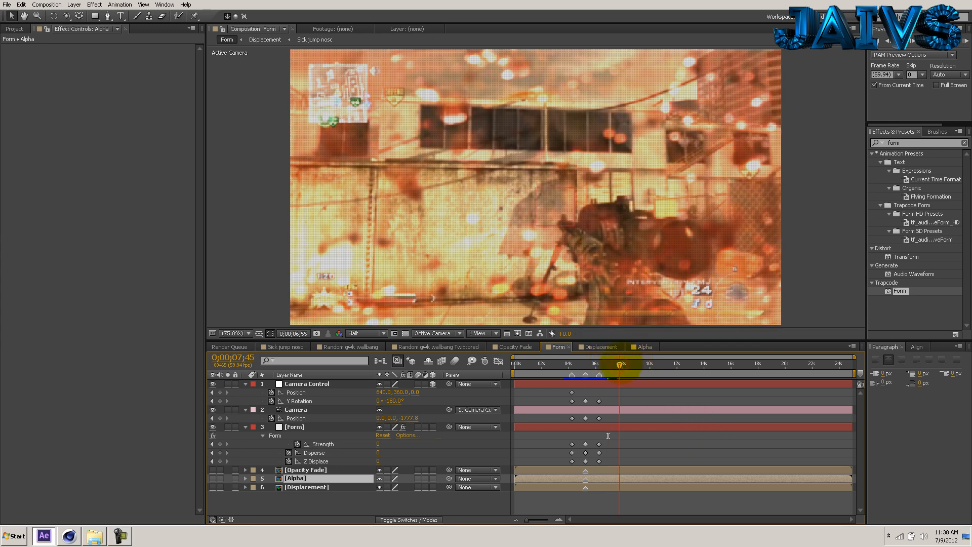
click(602, 365)
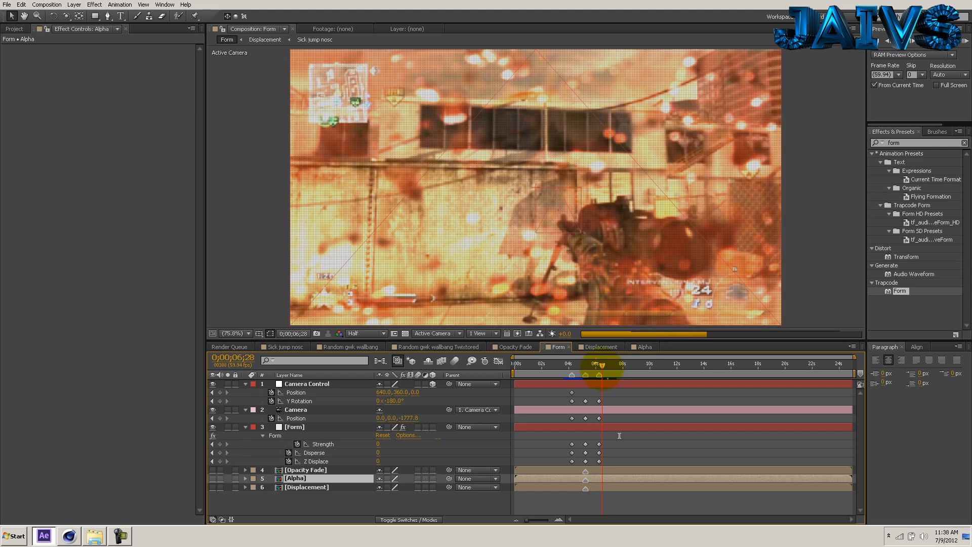
click(589, 364)
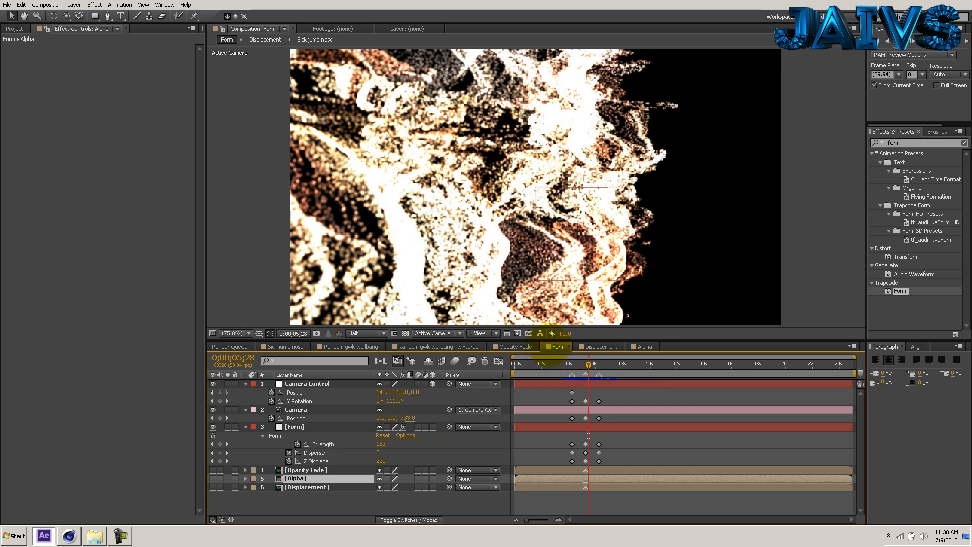
click(402, 506)
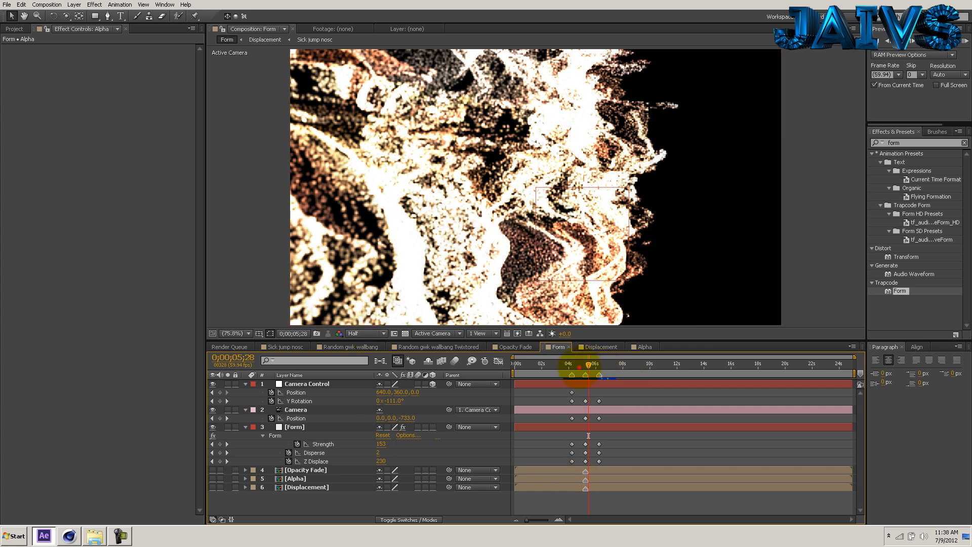
At the first marker (0;00;04;14), enable Opacity keyframing on both the Form and Opacity Fade layers.
click(572, 364)
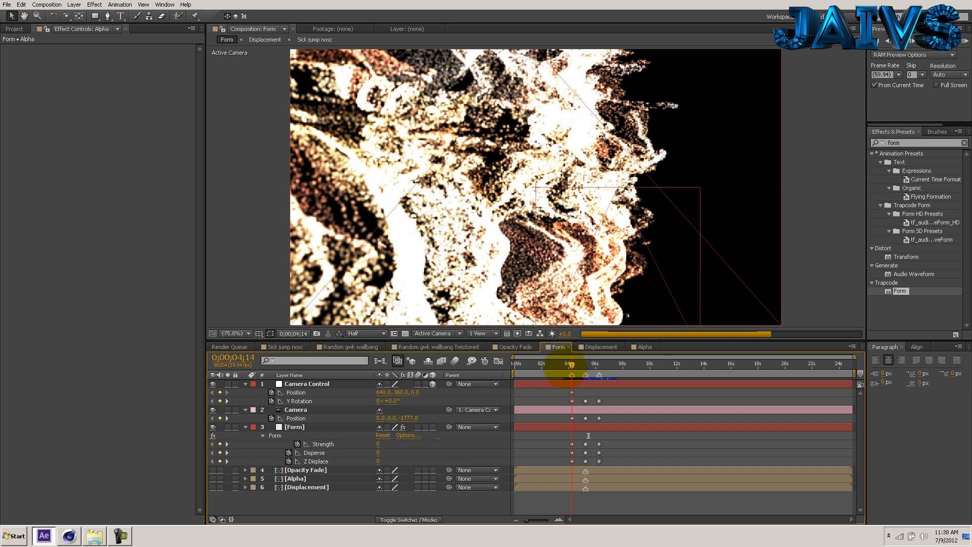
click(294, 427)
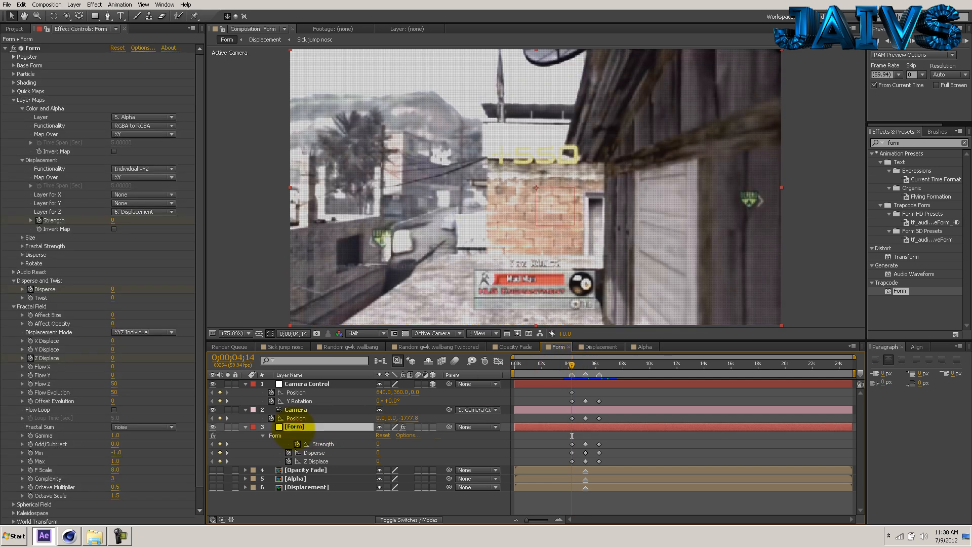
key(shift+t)
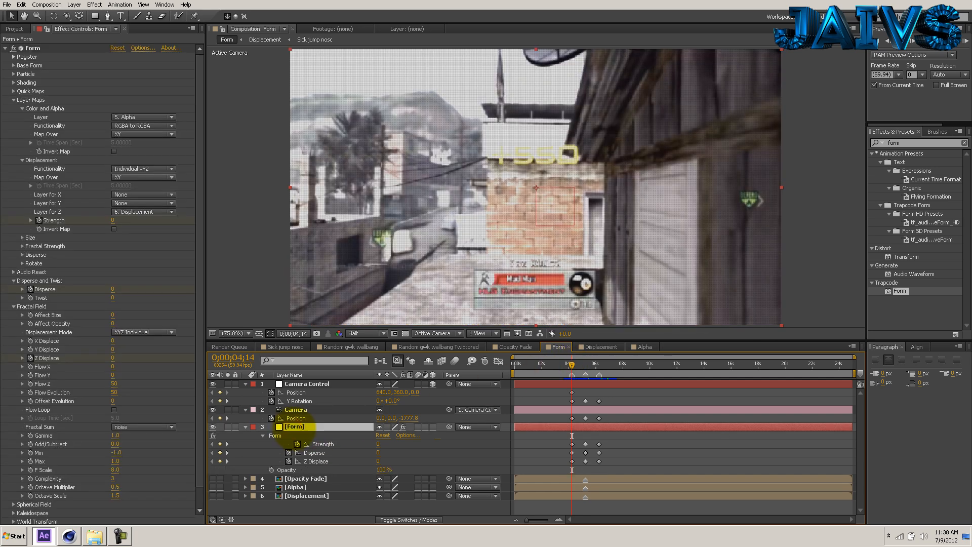
click(271, 470)
click(294, 480)
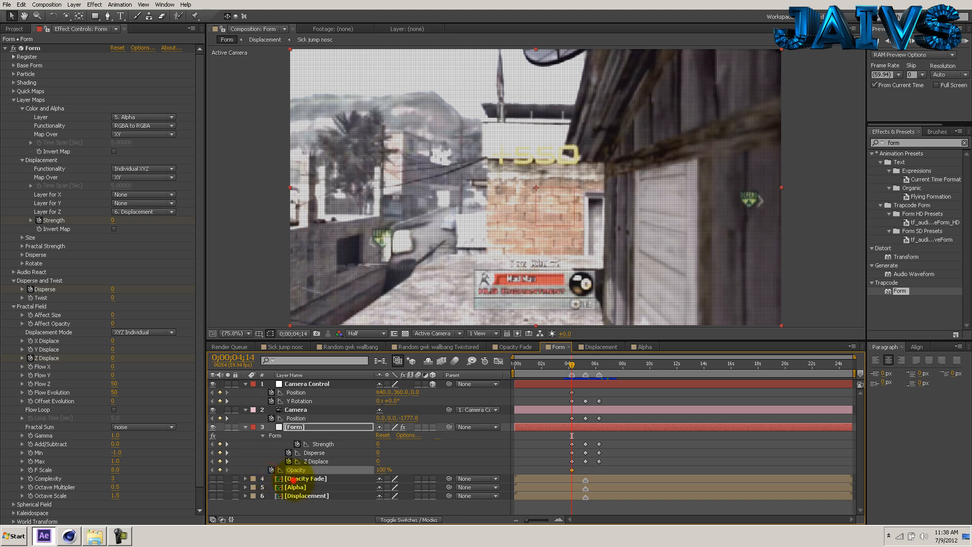
key(t)
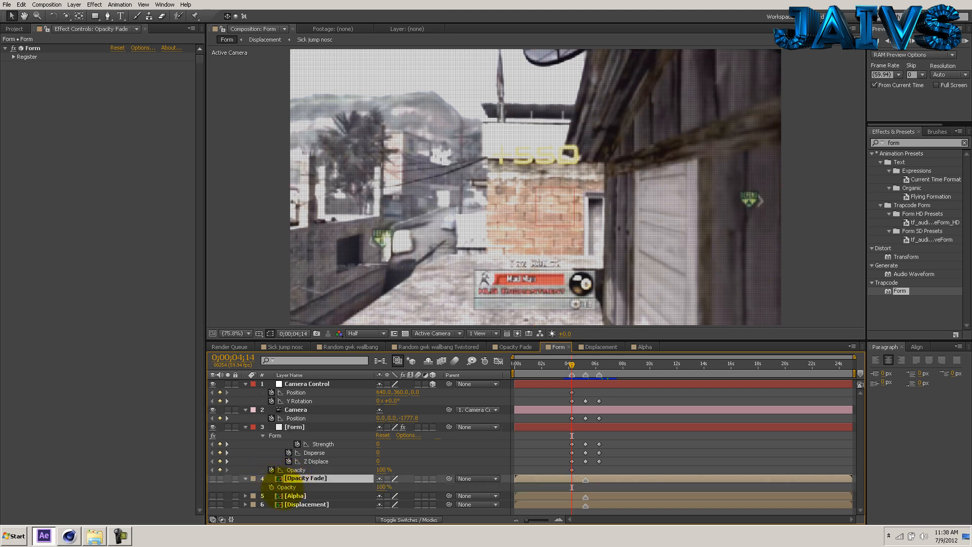
click(272, 487)
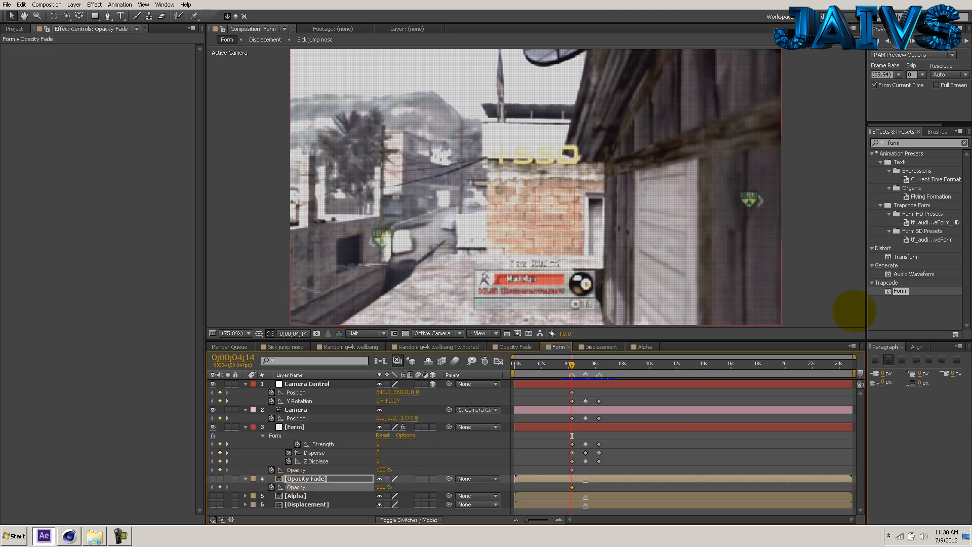
Search the effects for "fast" and apply Fast Blur to the Opacity Fade layer.
click(931, 141)
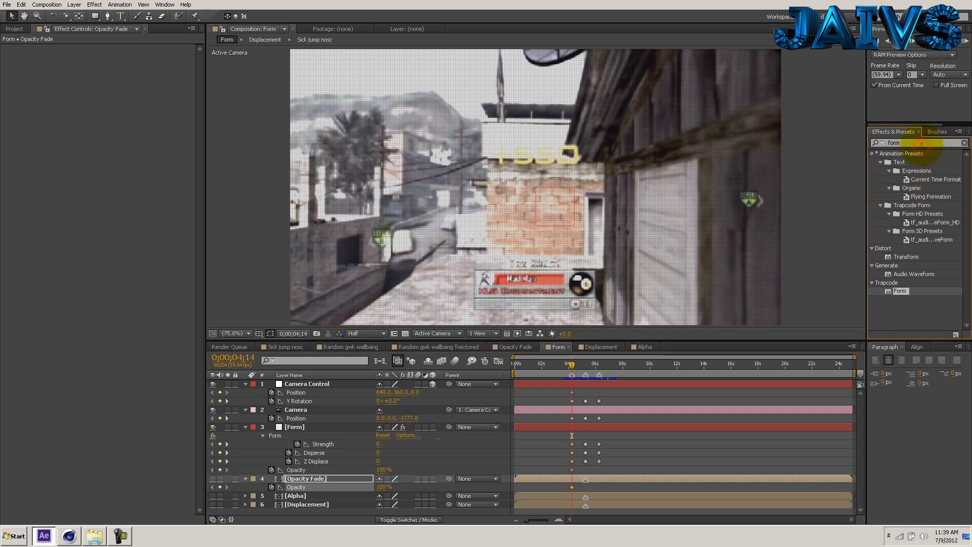
click(921, 143)
text(fast)
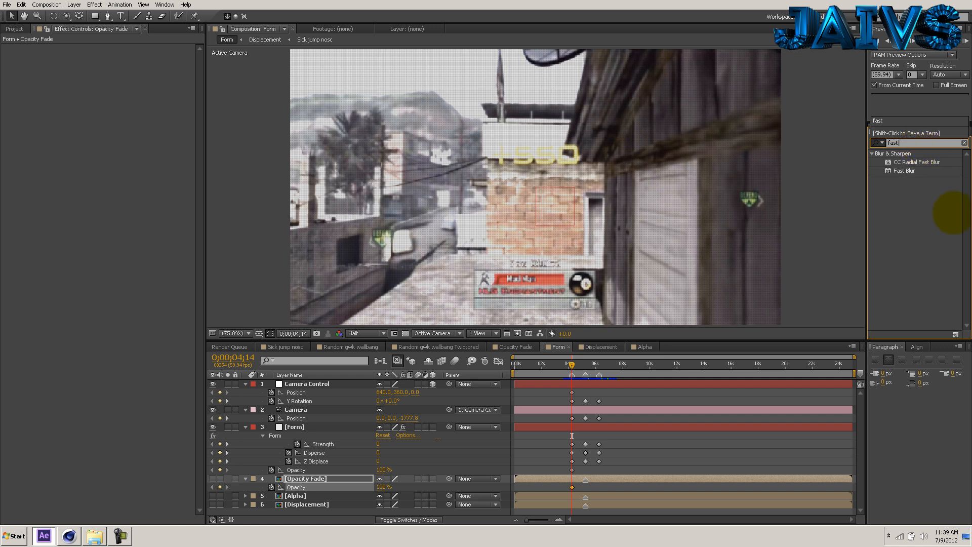
drag(901, 170, 319, 480)
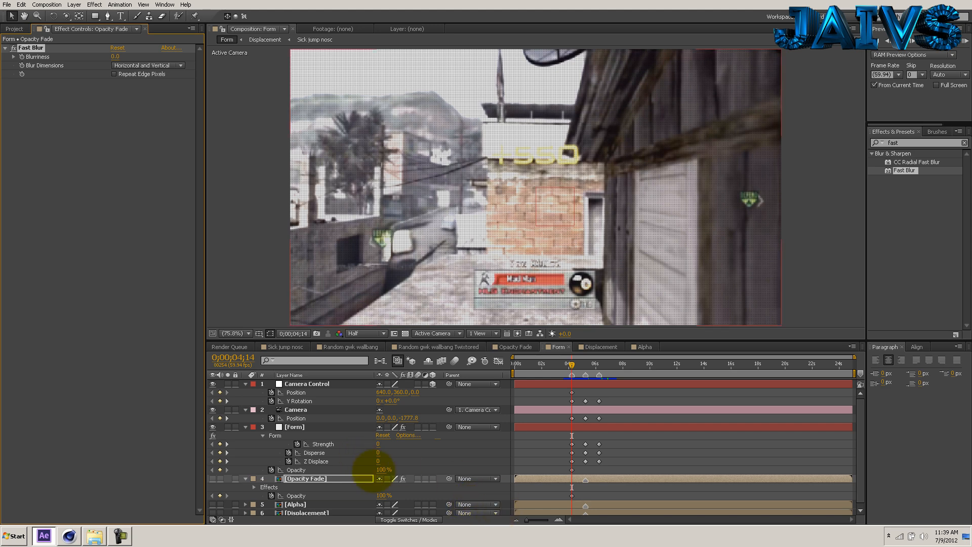
Set Form's opacity to 0% at the first marker, and at 0;00;04;25 key Opacity Fade to 0% and Form to 100%.
drag(383, 470, 173, 467)
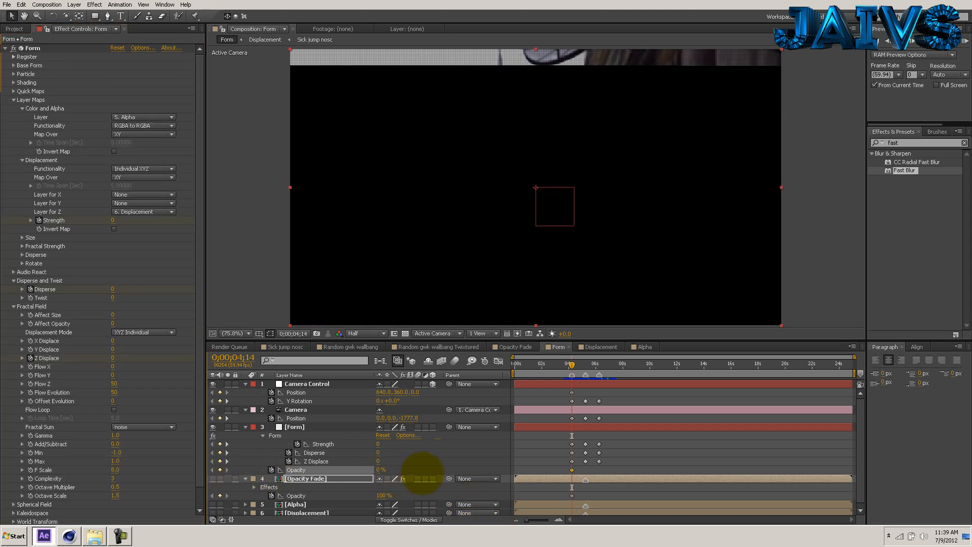
click(432, 467)
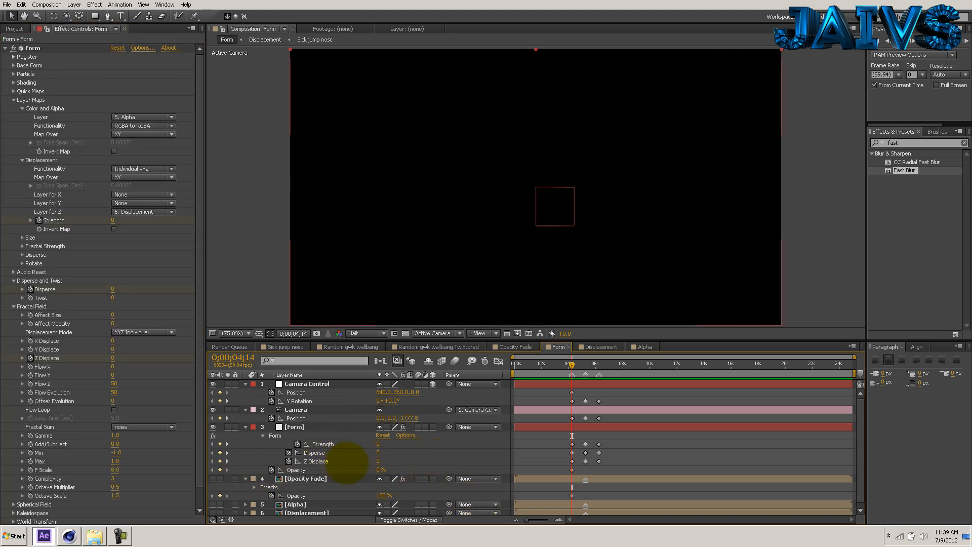
drag(529, 520, 544, 520)
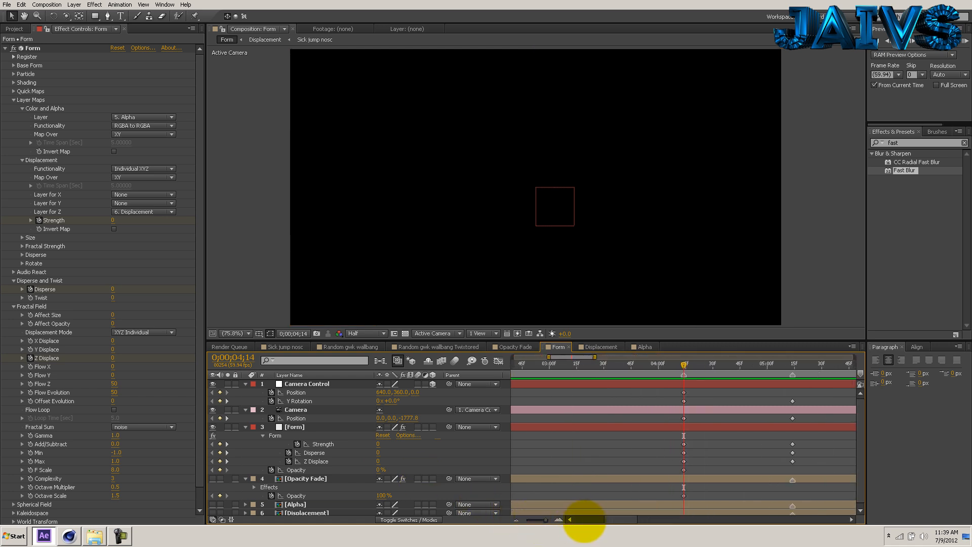
click(621, 520)
drag(621, 520, 636, 520)
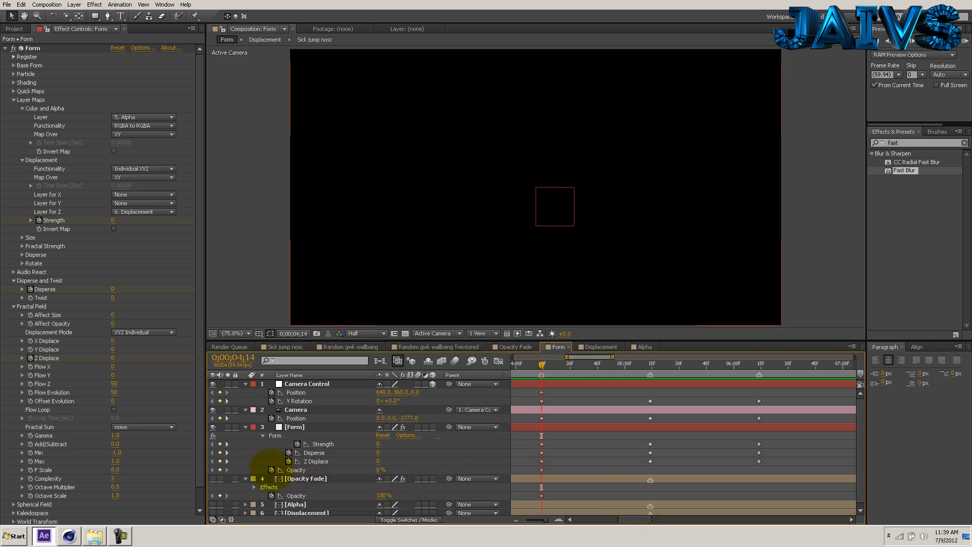
click(561, 369)
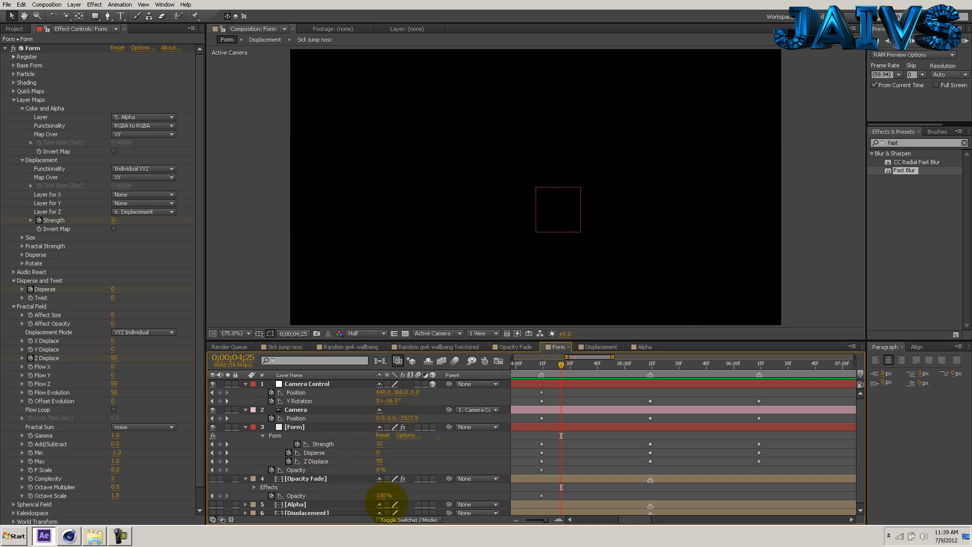
drag(384, 495, 239, 495)
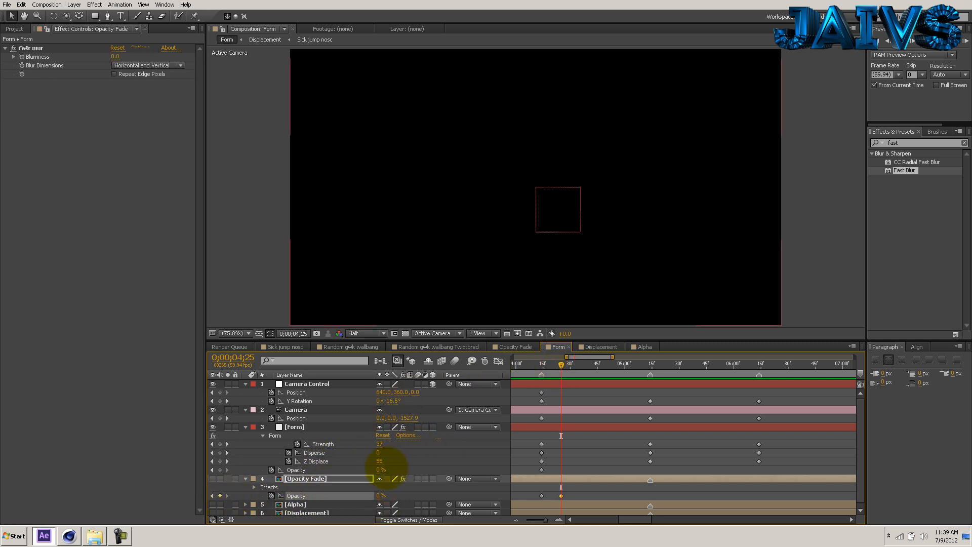
click(377, 470)
drag(377, 470, 591, 462)
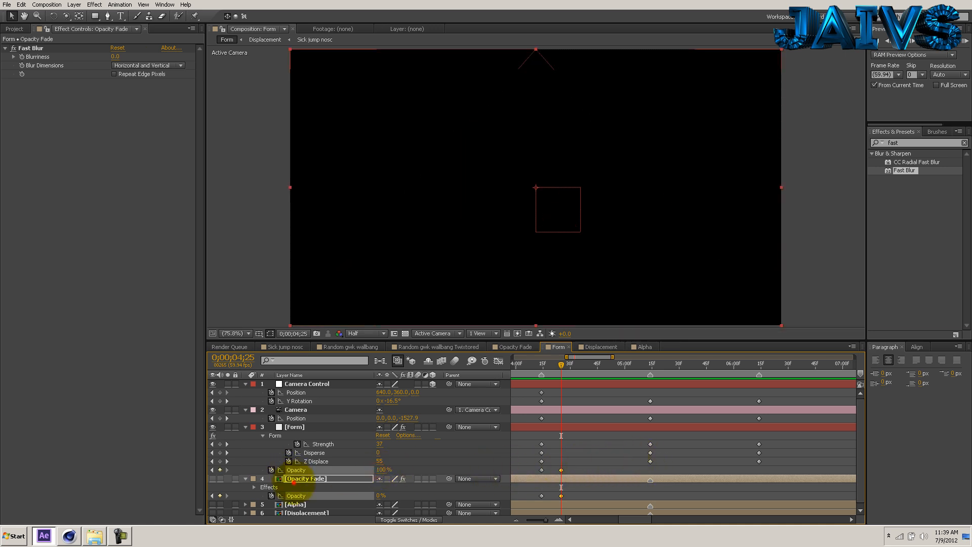
Set the Fast Blur Blurriness on the Opacity Fade layer to 260.
click(295, 479)
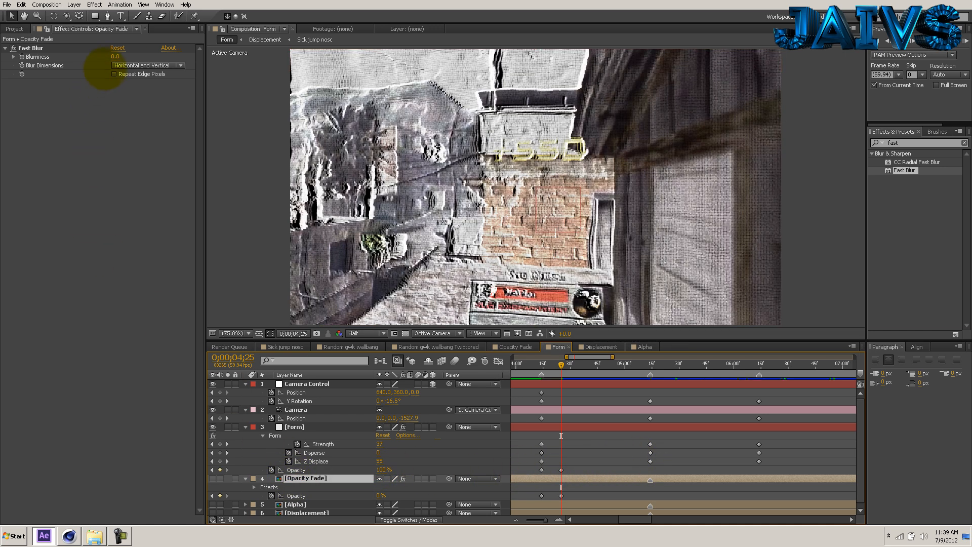
click(116, 56)
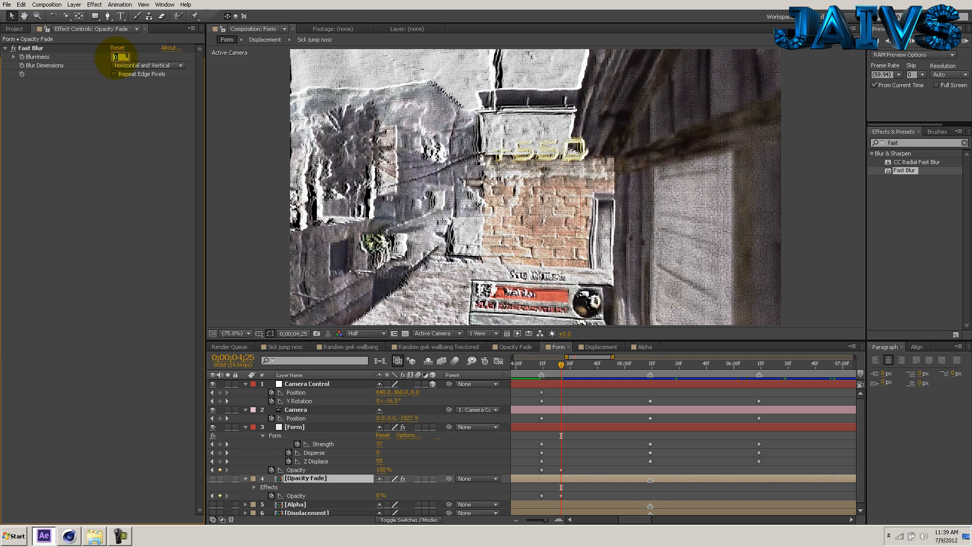
text(260)
key(Return)
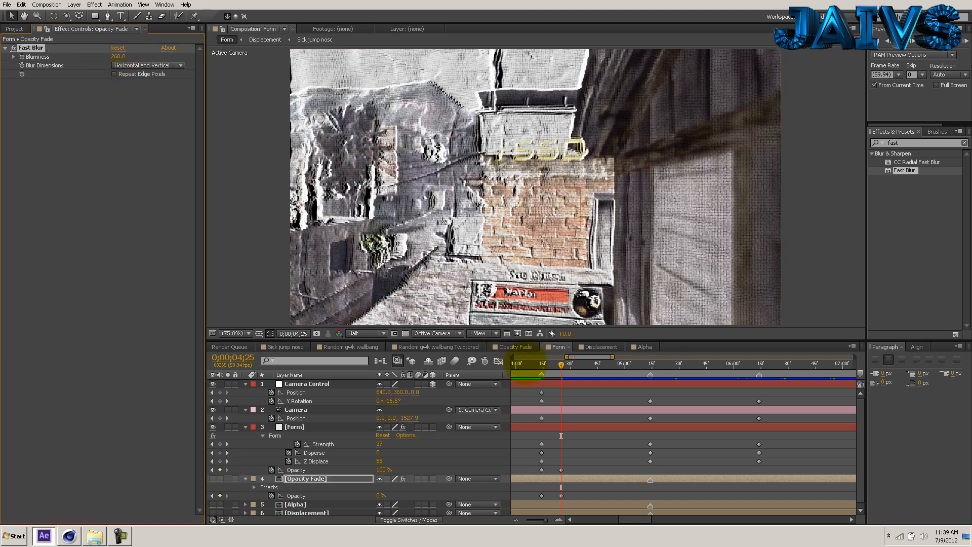
Make the Opacity Fade layer visible and check the crossfade around the first marker.
click(532, 365)
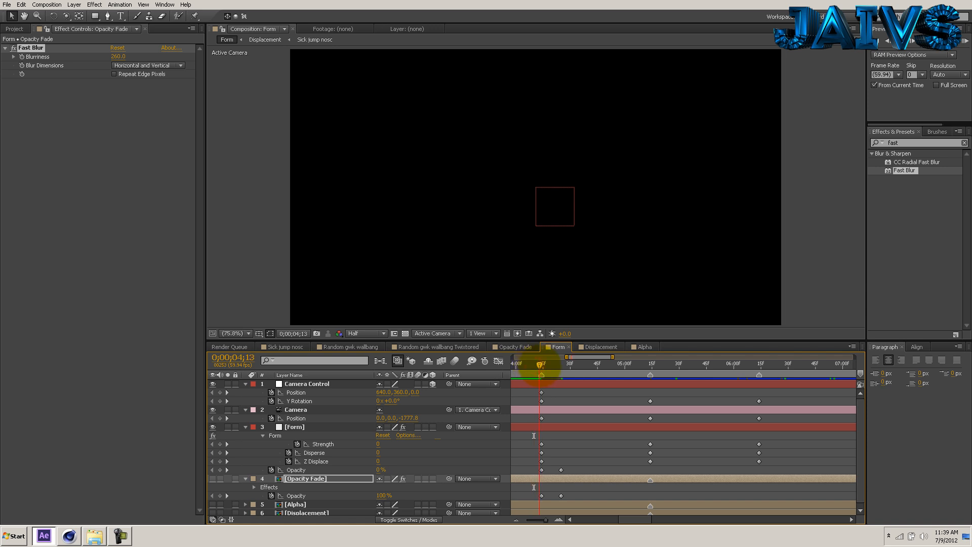
drag(540, 364, 536, 364)
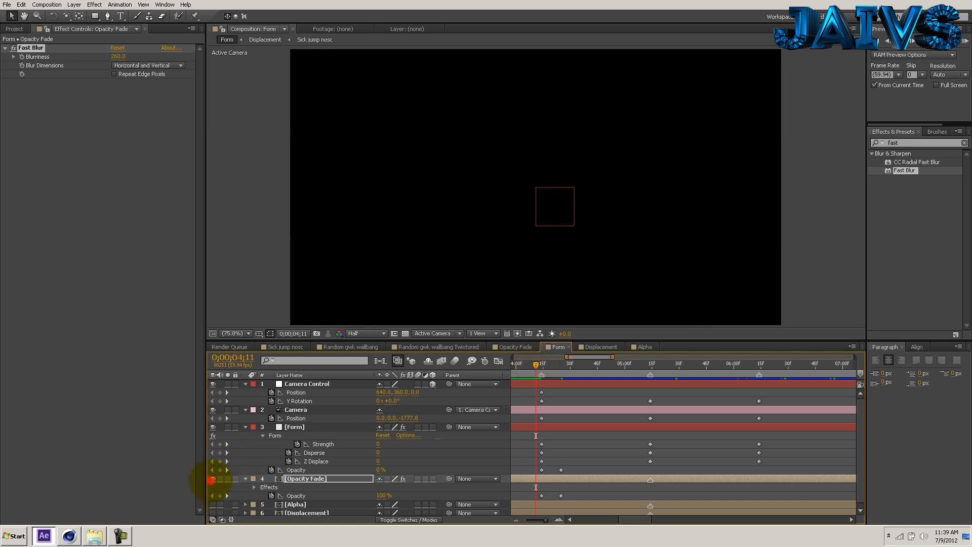
click(212, 479)
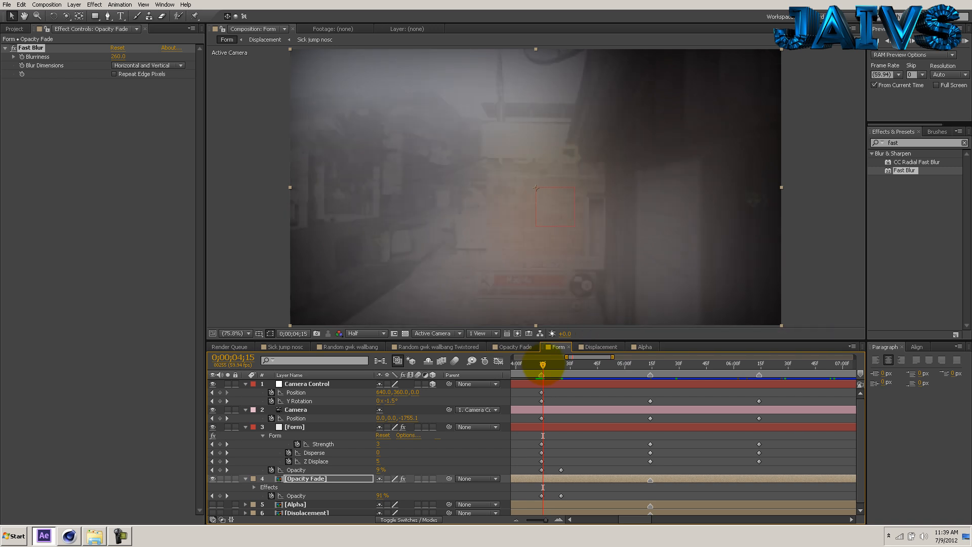
drag(544, 363, 542, 365)
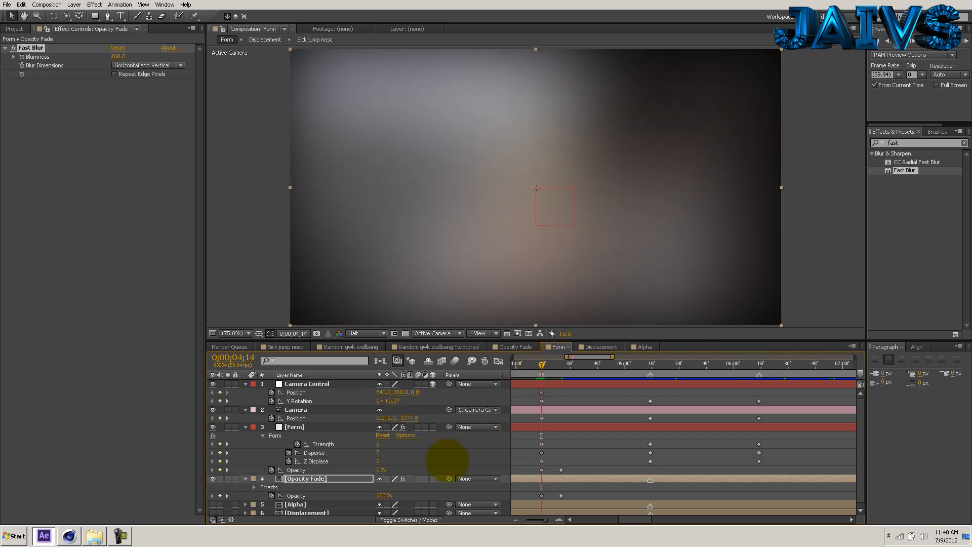
Start keyframing Opacity Fade's Blurriness at the first marker with a value of 0, revealing the layer's animated properties.
click(22, 57)
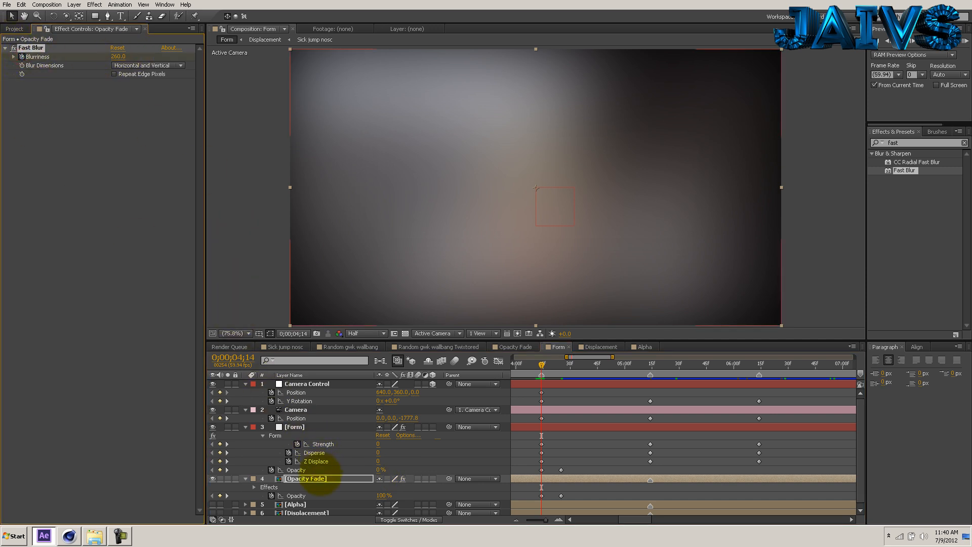
click(321, 477)
key(u)
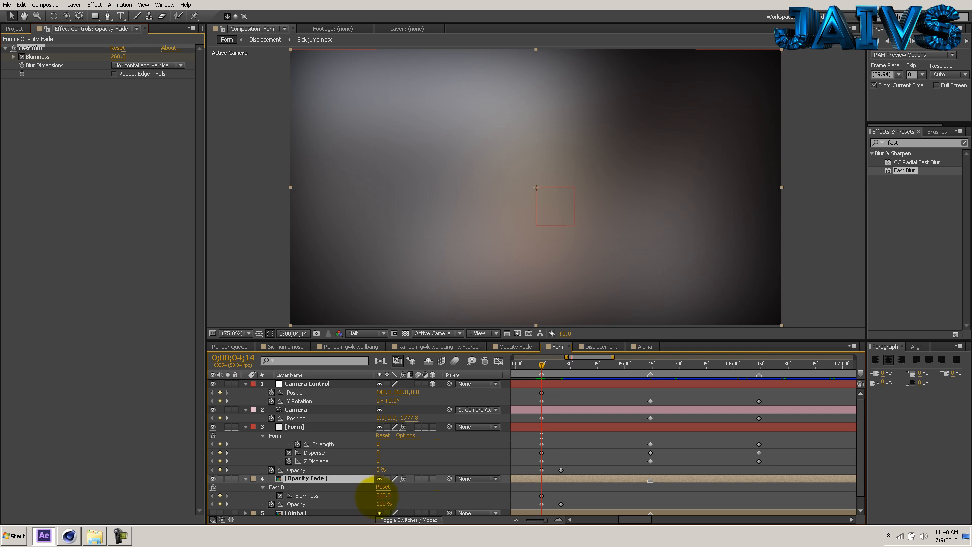
drag(373, 496, 206, 499)
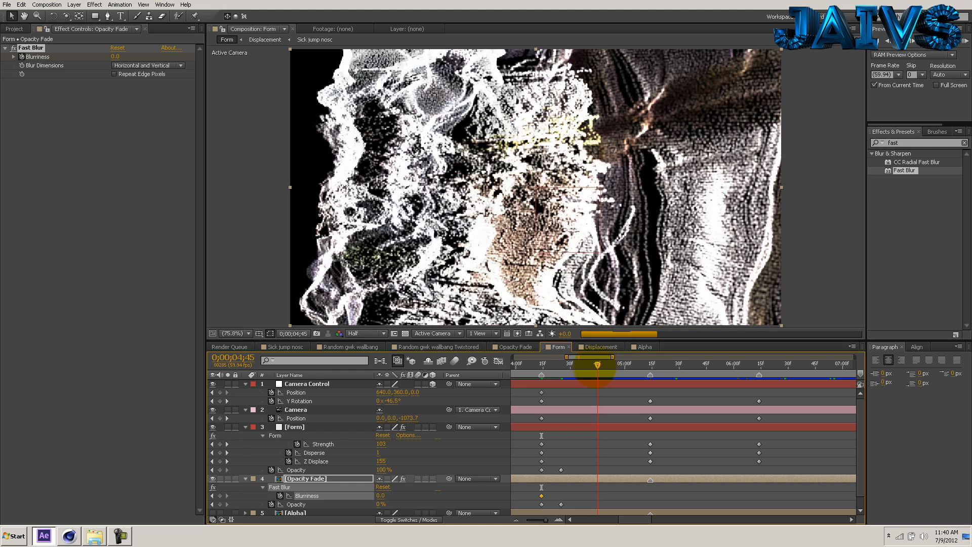
At 0;00;04;30, key the Opacity Fade layer's Blurriness to 260.
drag(598, 365, 570, 364)
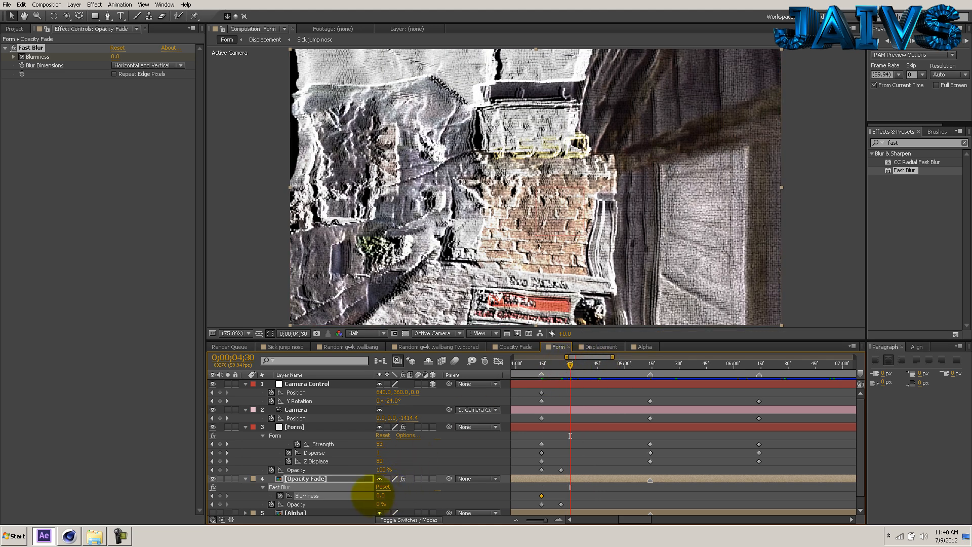
click(380, 496)
text(26)
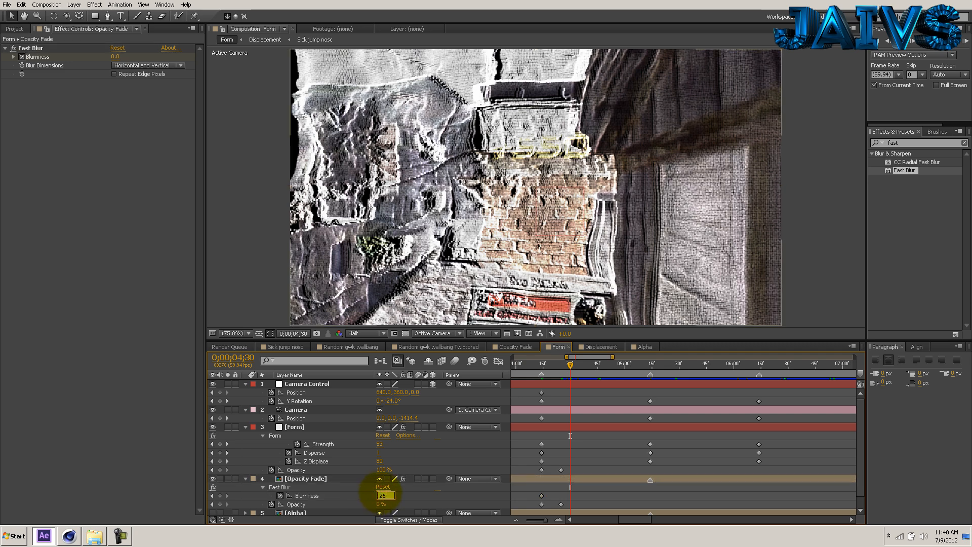
text(0)
key(Return)
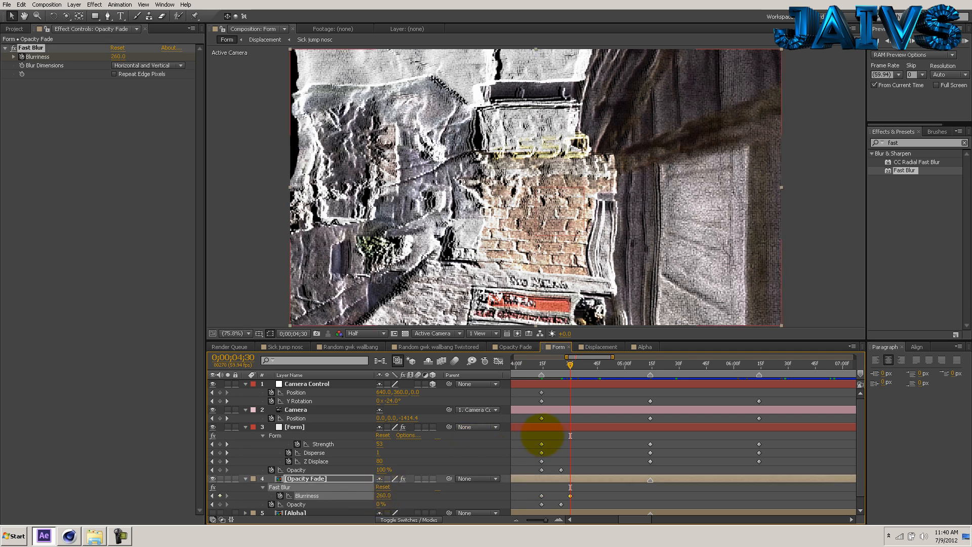
At 0;00;05;59, key the Opacity Fade layer's Blurriness to 150.
drag(649, 363, 734, 364)
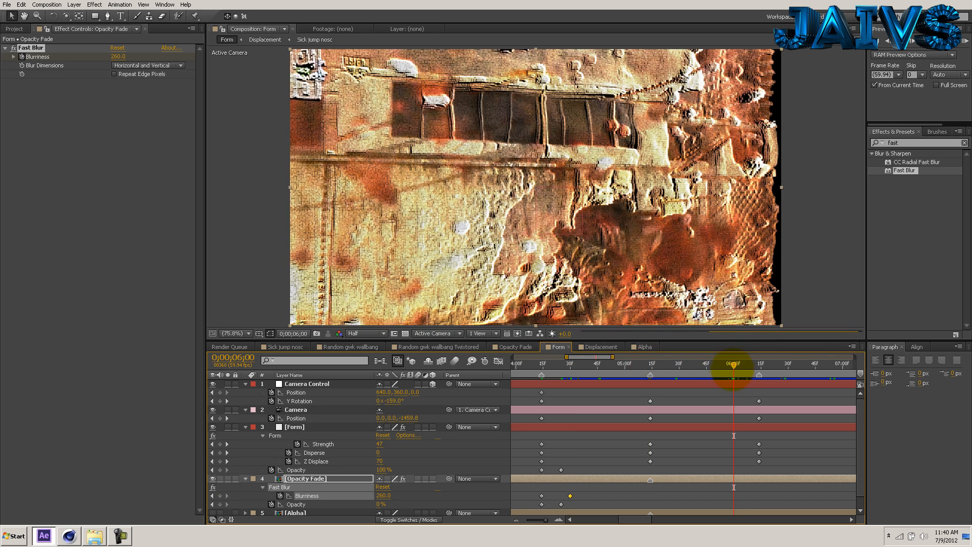
click(886, 41)
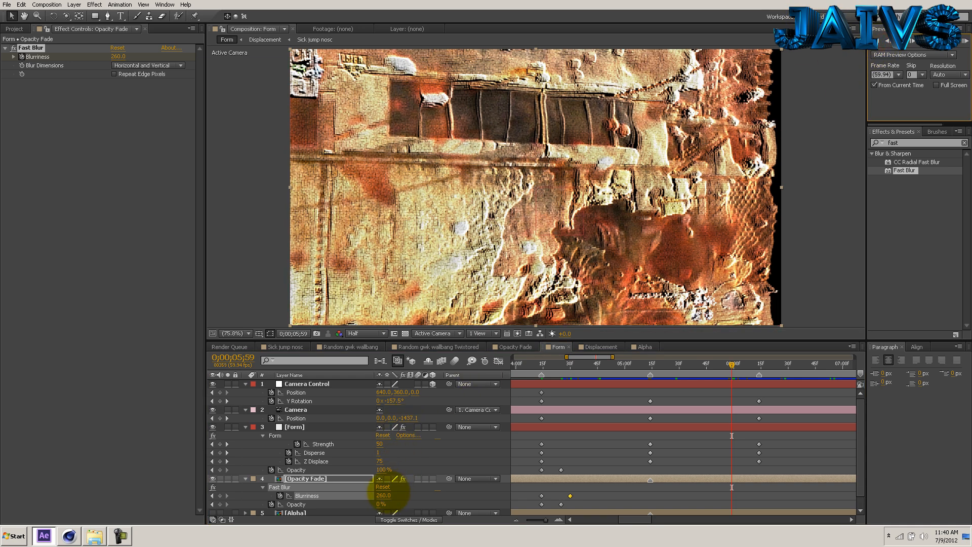
click(384, 496)
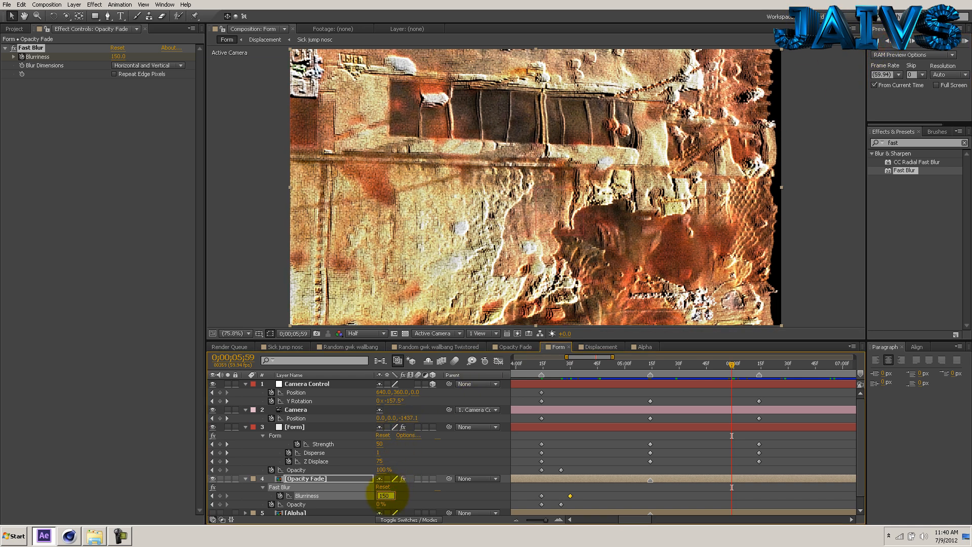
key(Return)
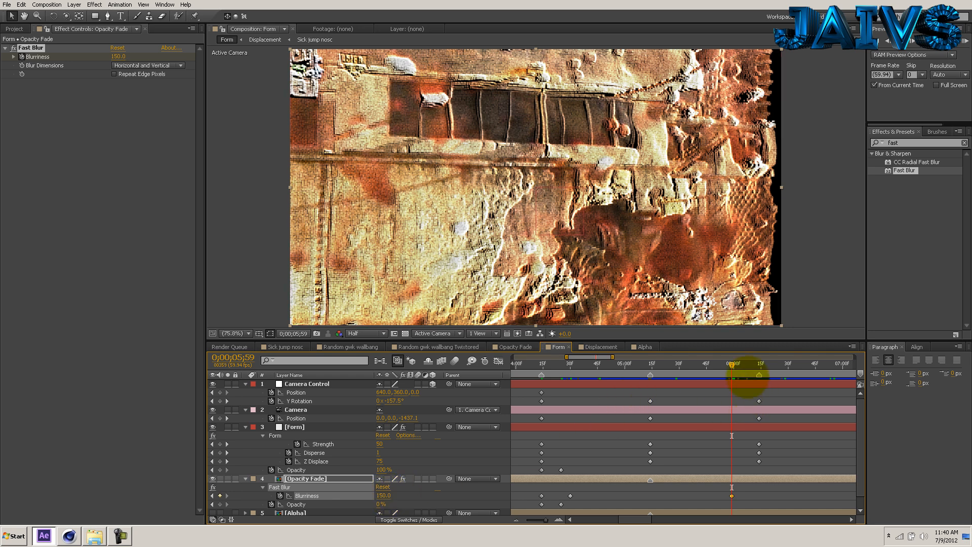
At the last marker (0;00;06;14), add Opacity keyframes to the Form and Opacity Fade layers.
click(759, 365)
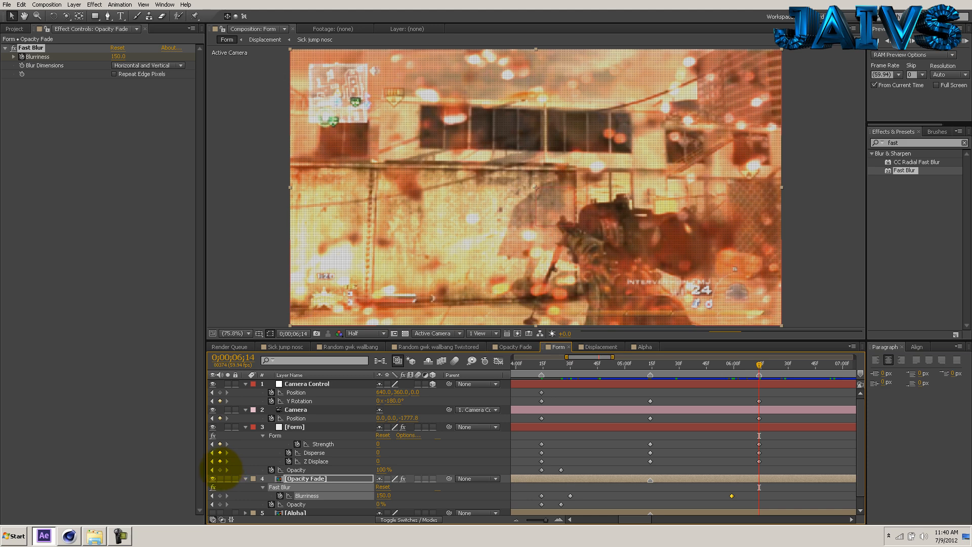
click(220, 470)
click(219, 504)
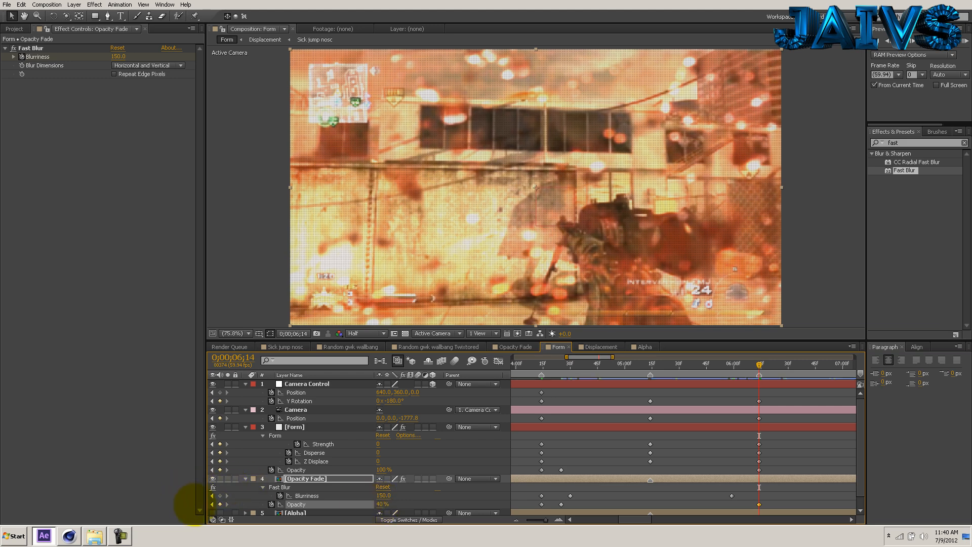
At the 0;00;04;25 keyframe, set the Opacity Fade layer's Opacity to 40%.
click(213, 505)
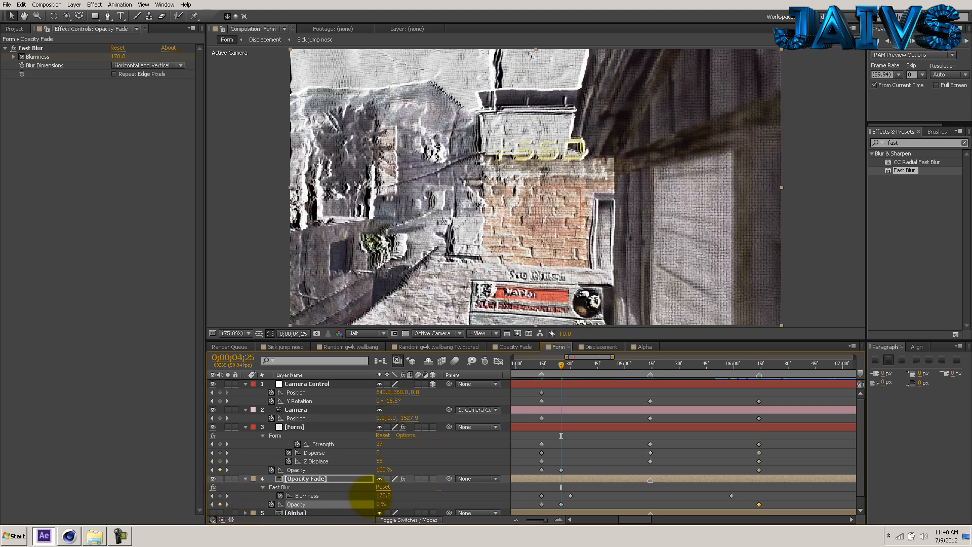
click(379, 504)
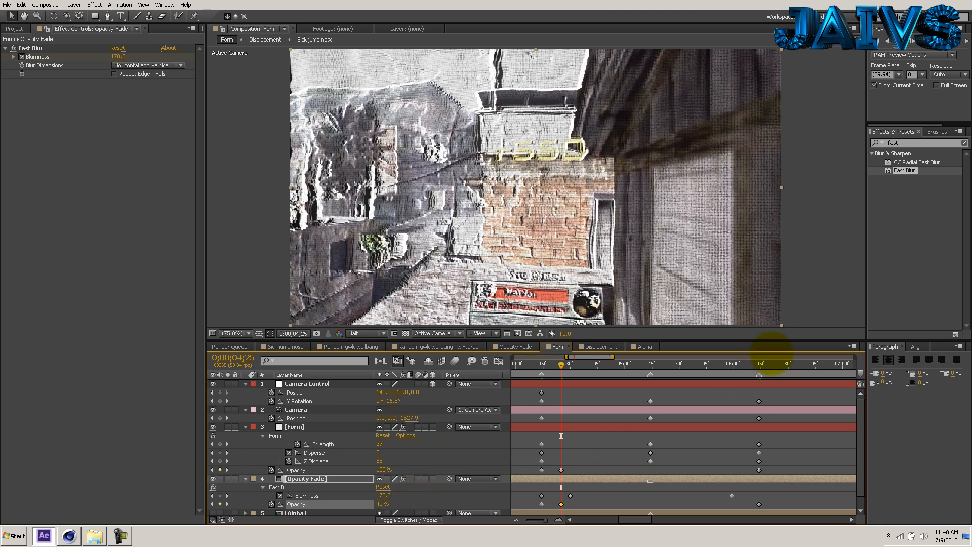
click(745, 366)
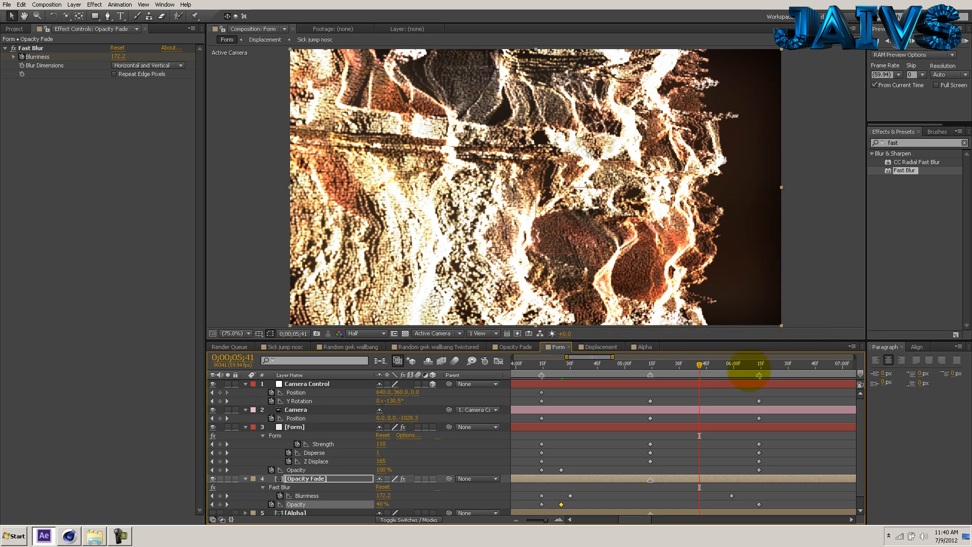
click(770, 366)
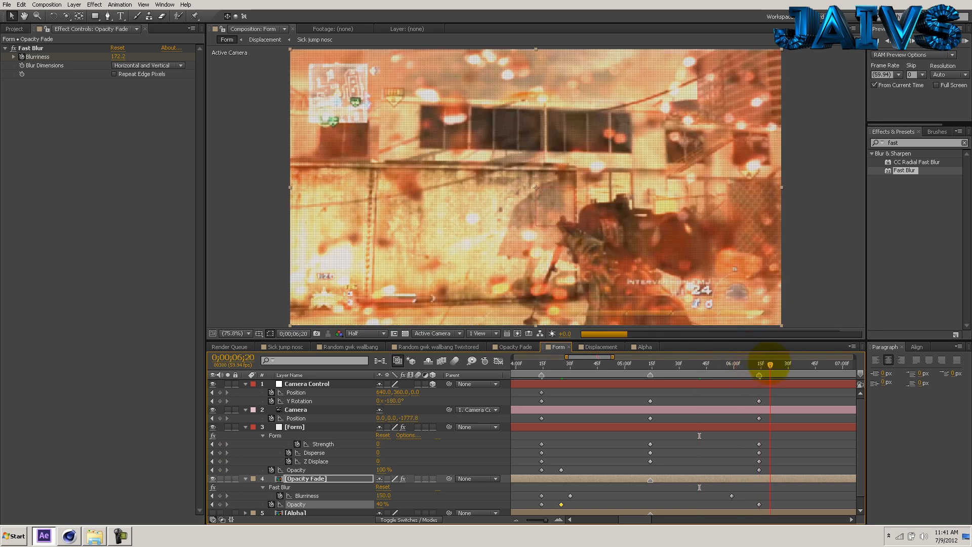
At 0;00;06;20, key the Form layer's Opacity to 0% and the Opacity Fade layer's Opacity to 100%.
drag(770, 366, 759, 363)
key(Tab)
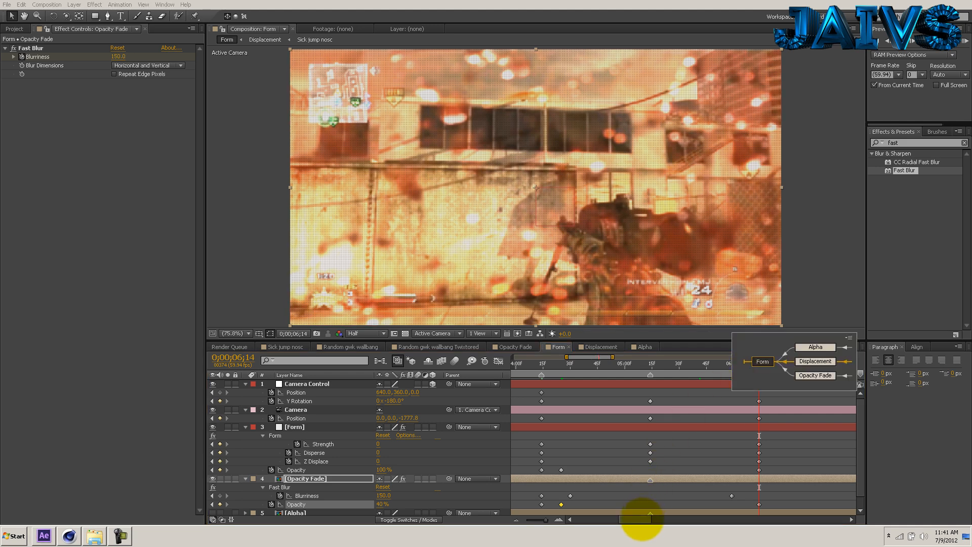
mouse_move(640, 522)
mouse_down()
mouse_move(662, 521)
mouse_move(653, 522)
mouse_up()
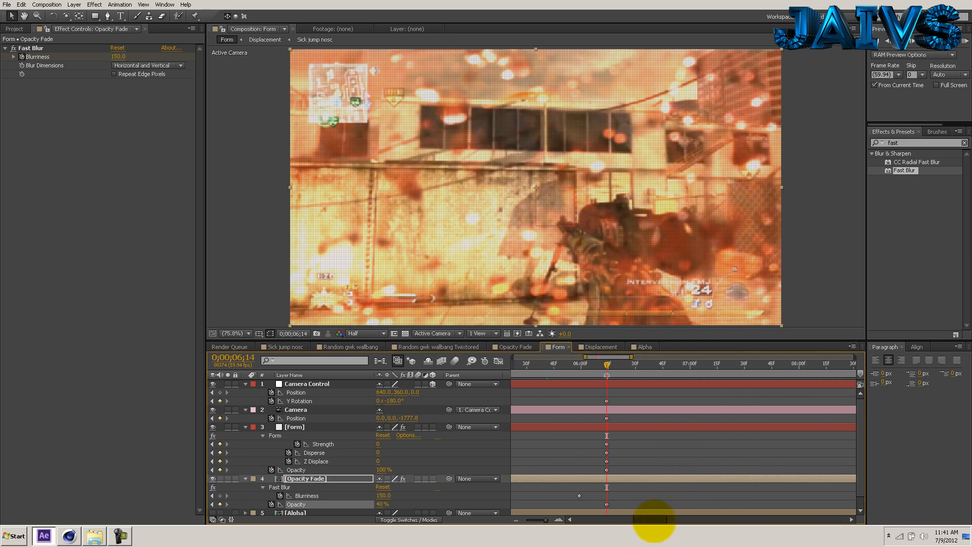
drag(546, 520, 548, 520)
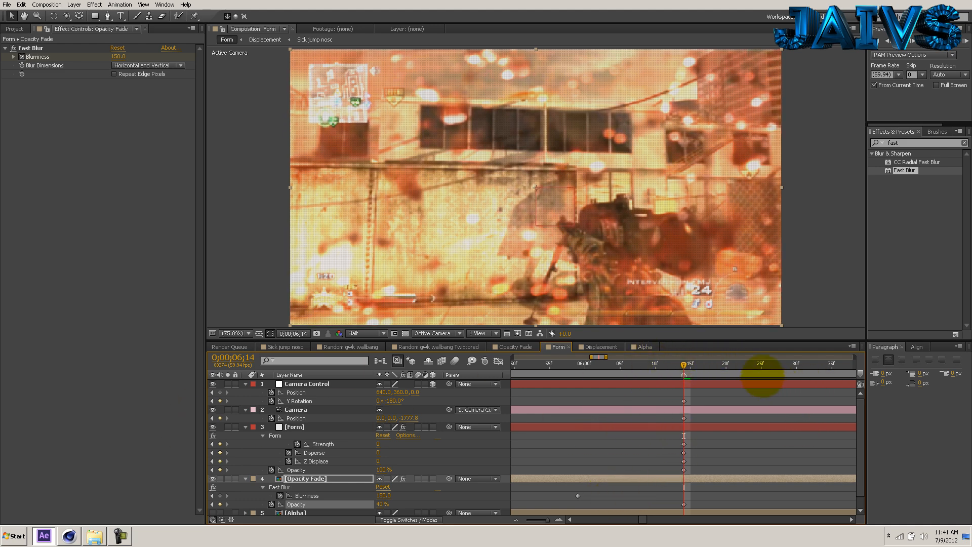
click(722, 365)
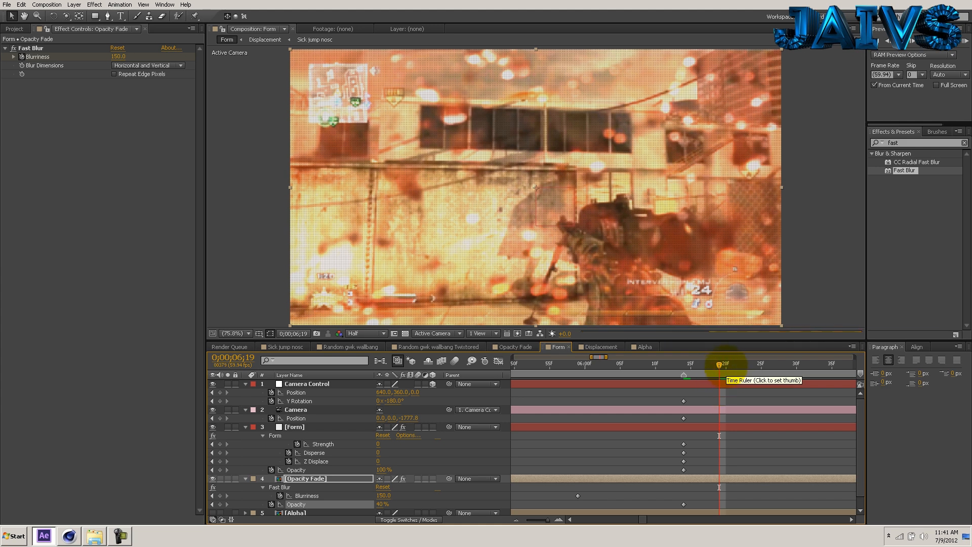
click(726, 365)
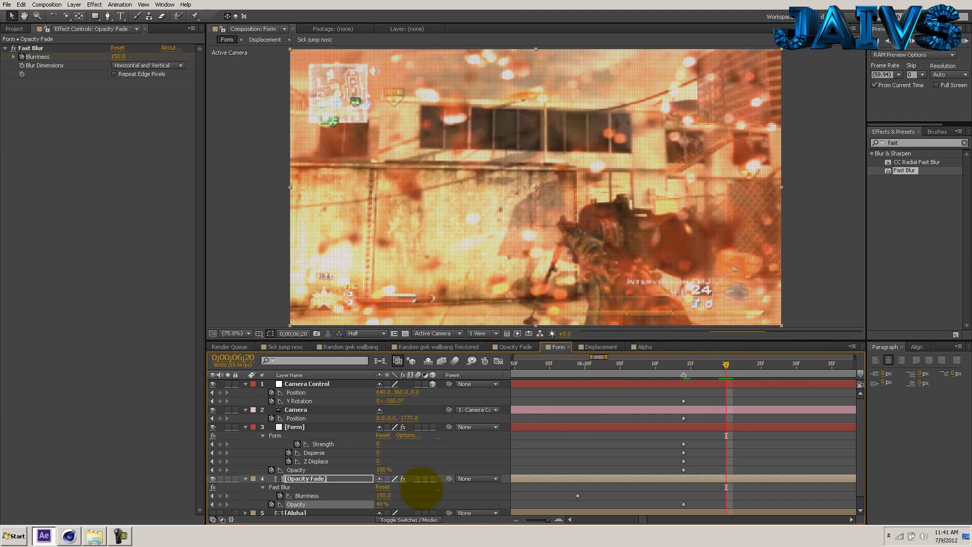
click(220, 505)
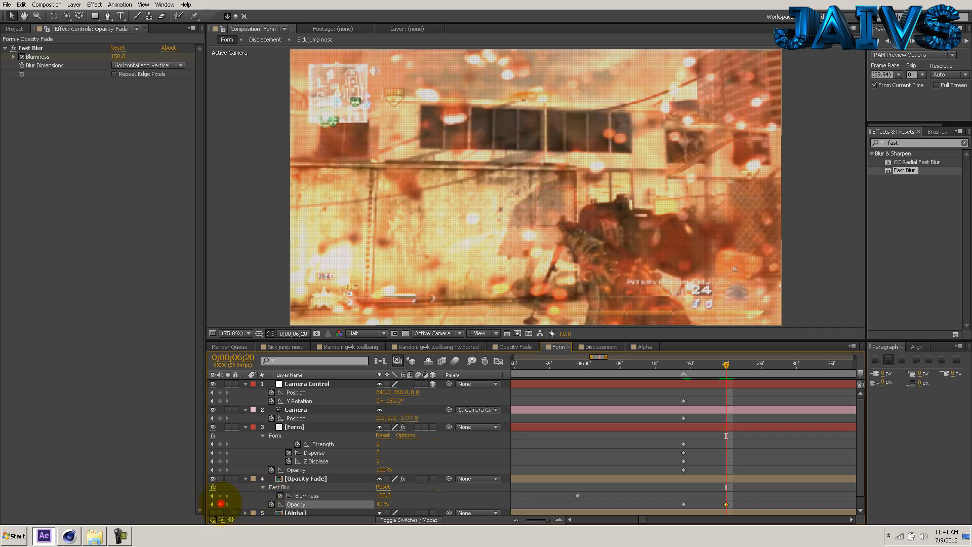
click(219, 470)
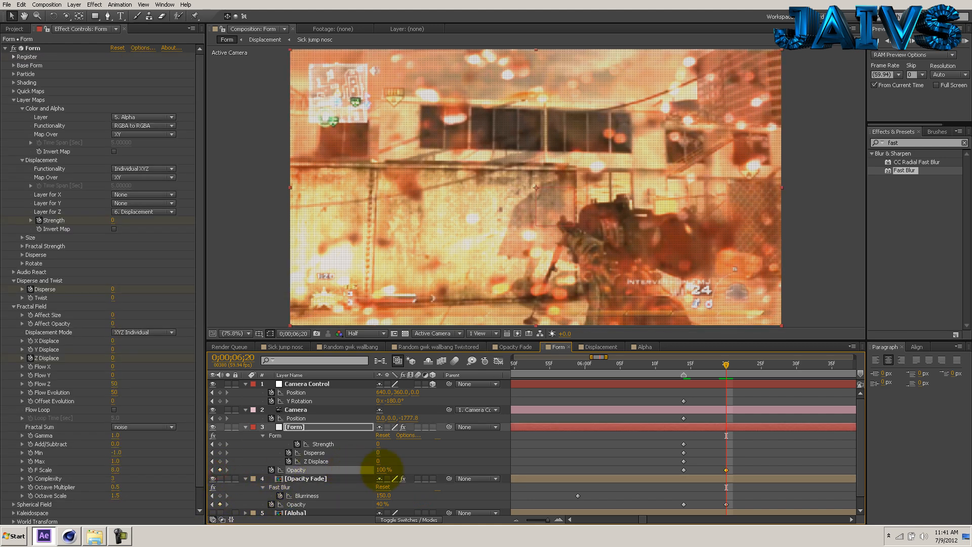
drag(381, 470, 218, 478)
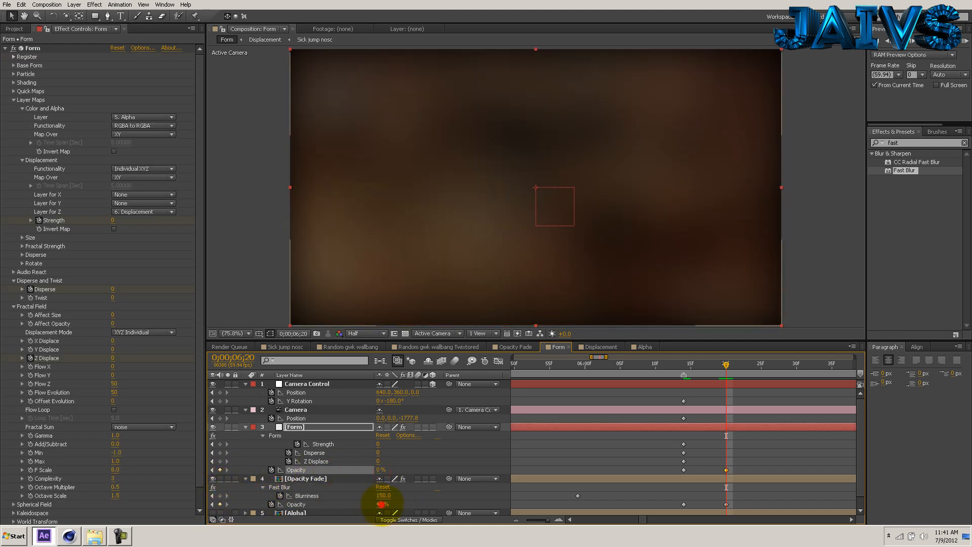
drag(381, 504, 543, 500)
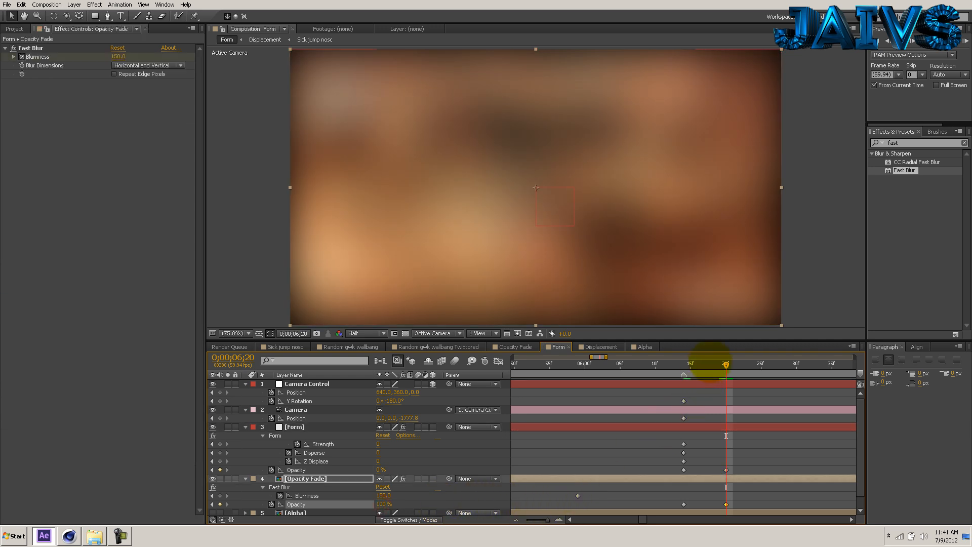
At 0;00;06;17, key the Opacity Fade layer's Blurriness to 0.
click(706, 364)
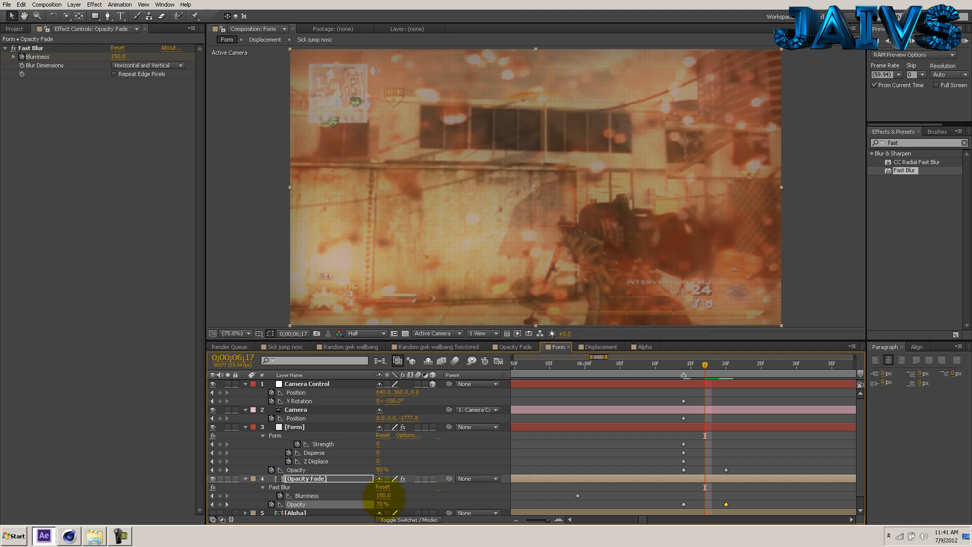
drag(383, 497, 178, 481)
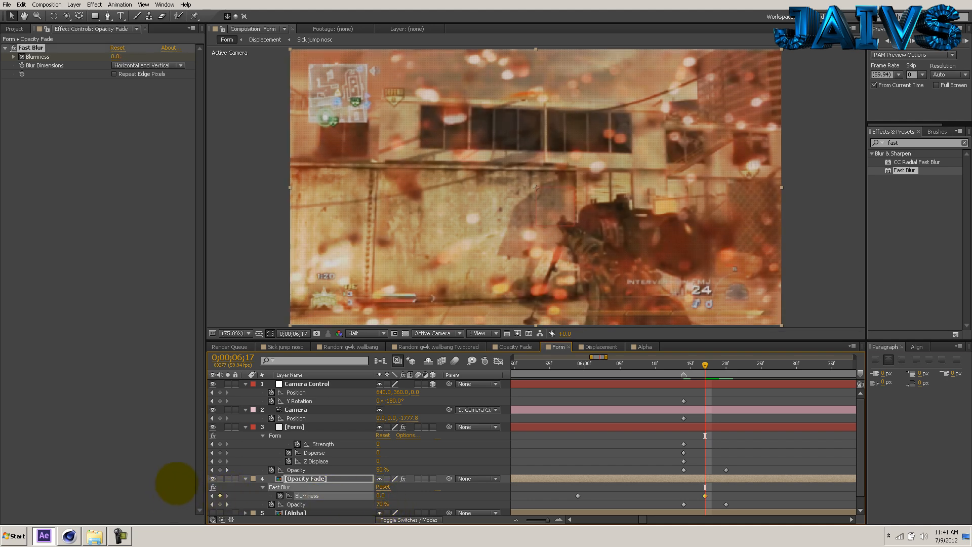
drag(669, 365, 725, 365)
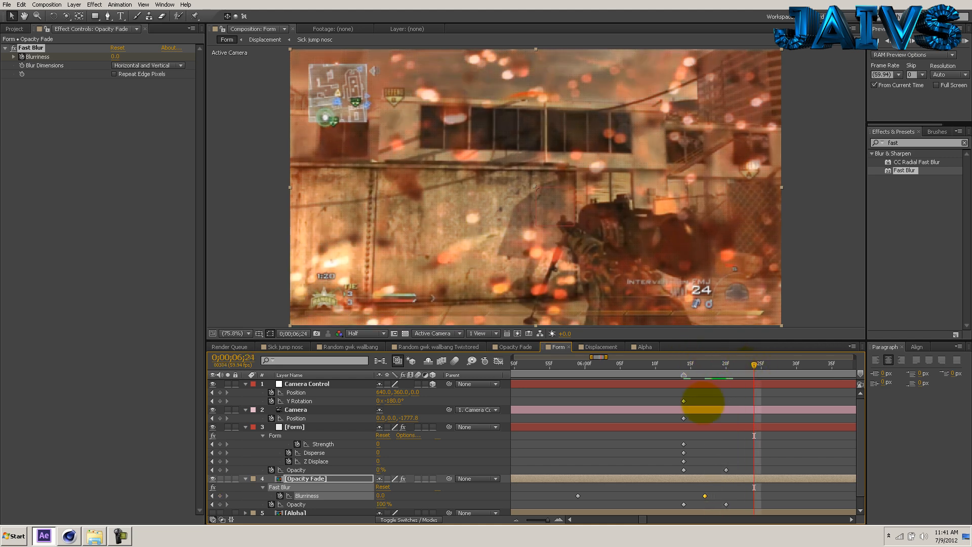
drag(547, 520, 539, 520)
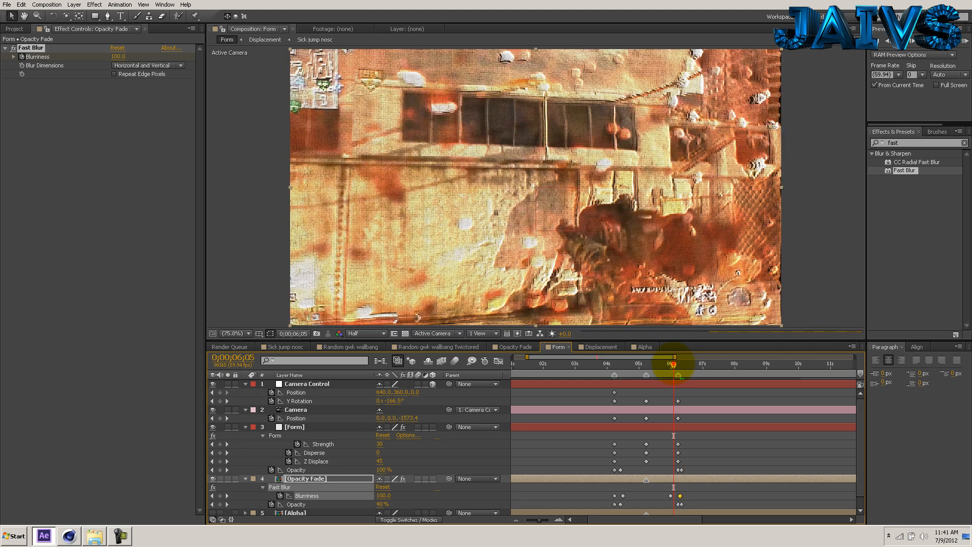
drag(679, 365, 682, 365)
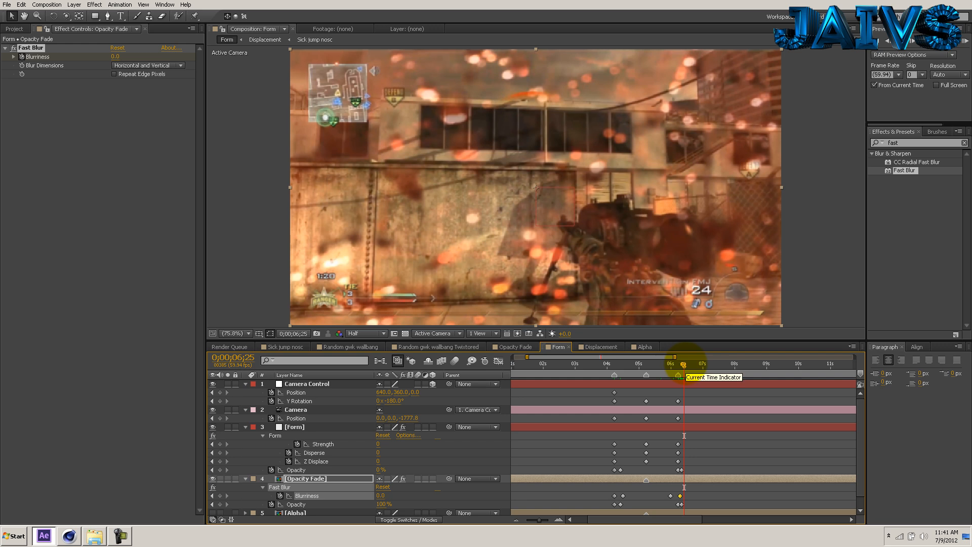
click(452, 452)
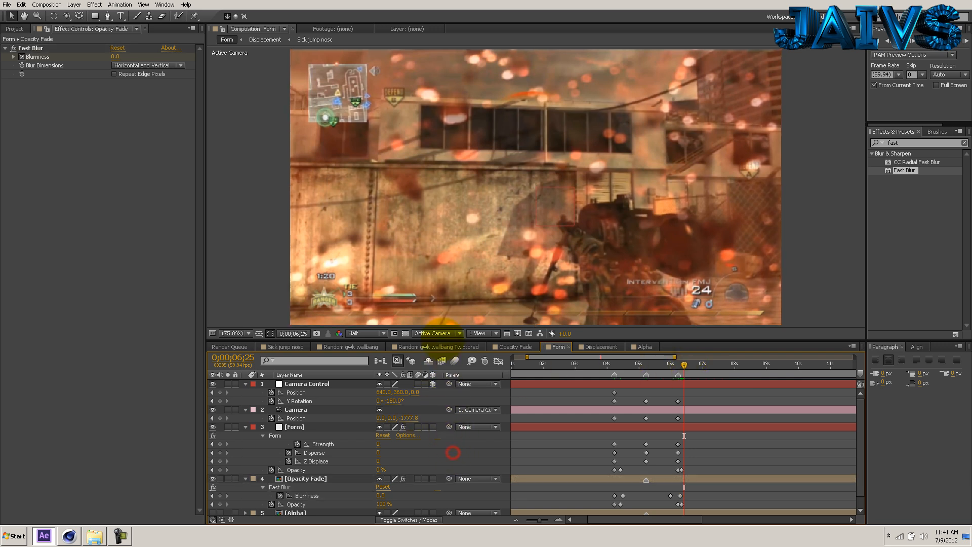
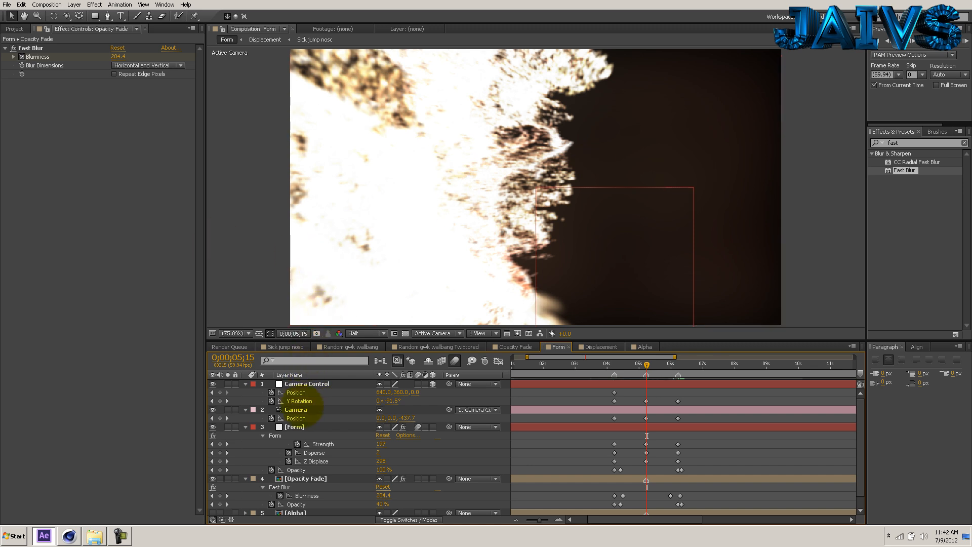
Set the work area from the first marker (0;00;04;14) to 0;00;06;20 and trim the Form composition to it.
click(638, 367)
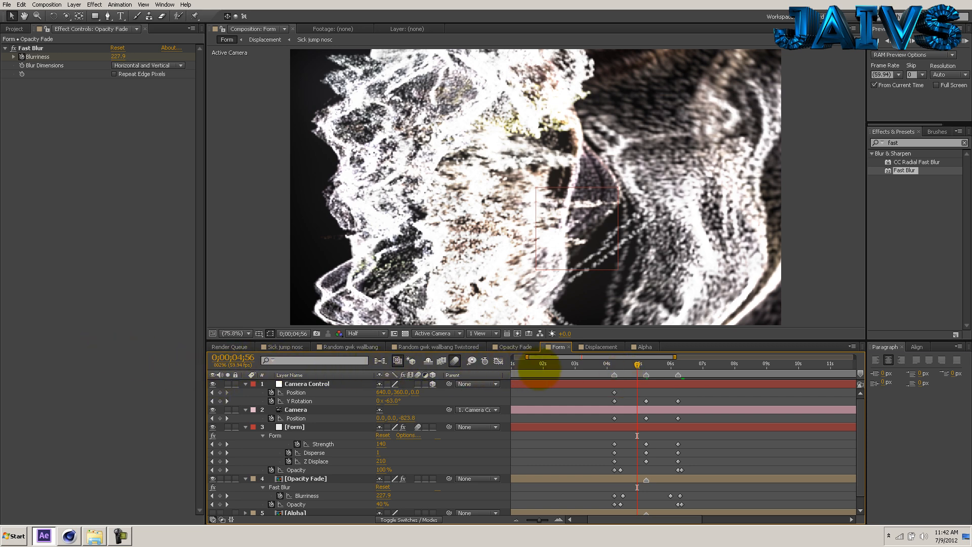
click(614, 375)
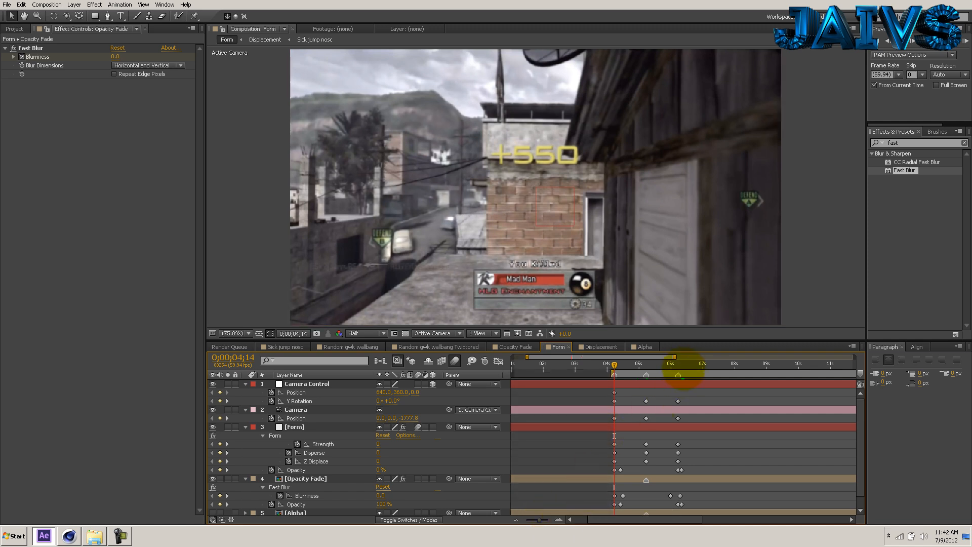
click(681, 375)
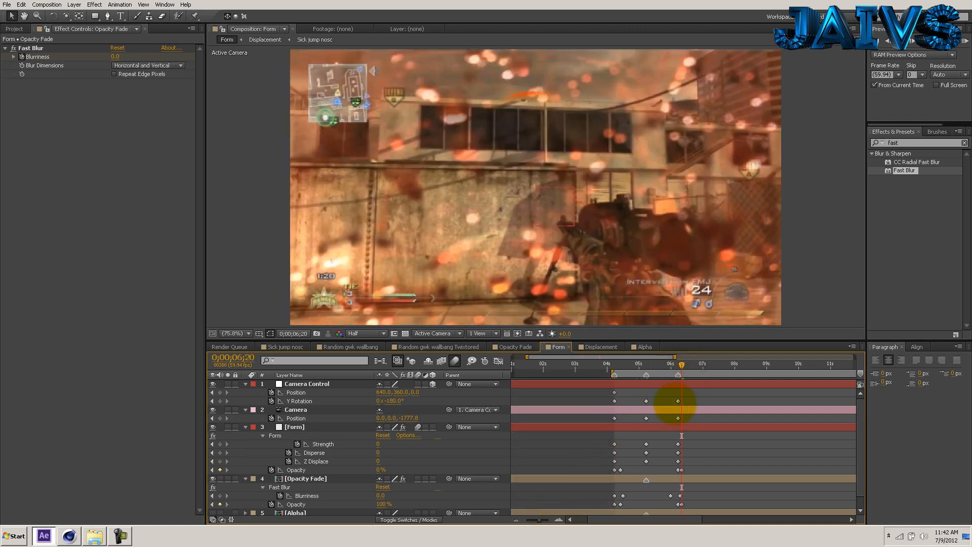
key(n)
right_click(662, 374)
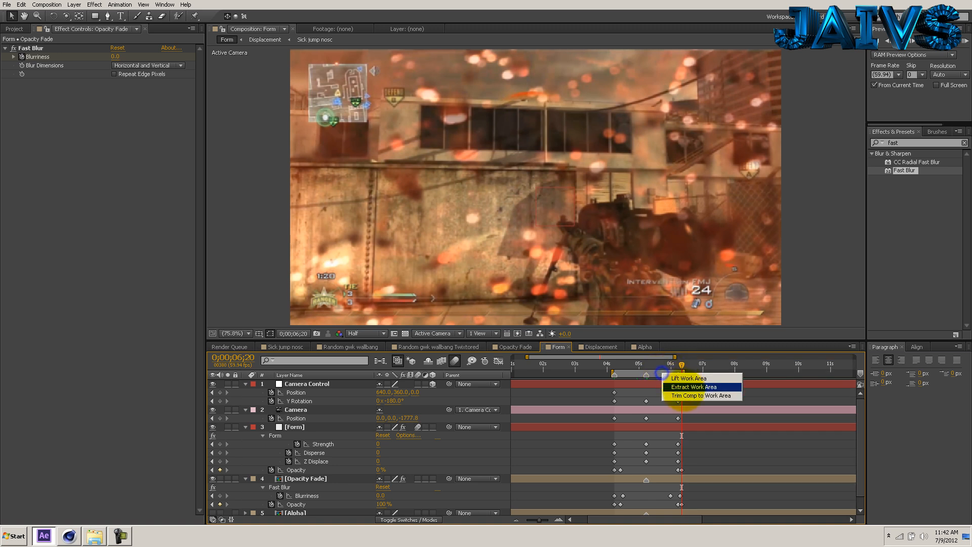
click(683, 396)
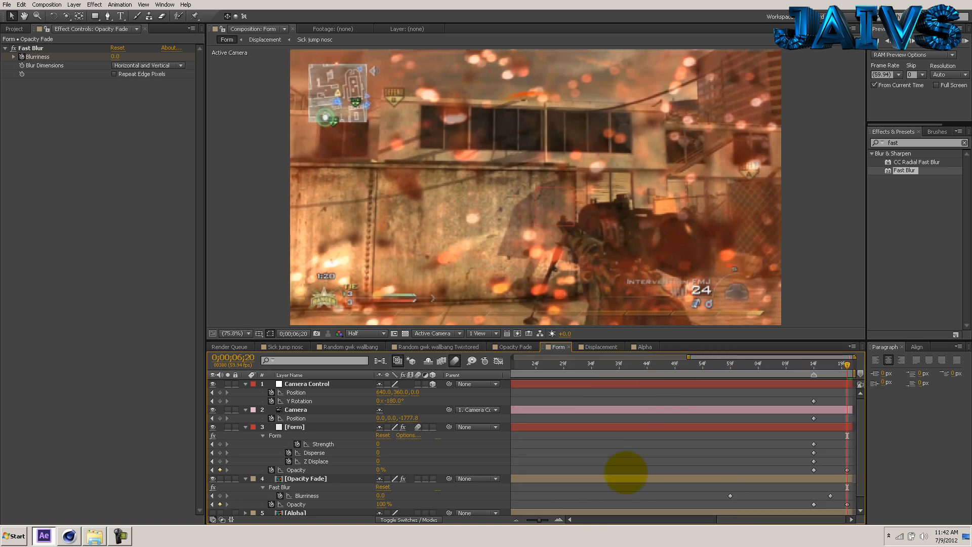
drag(536, 521, 499, 522)
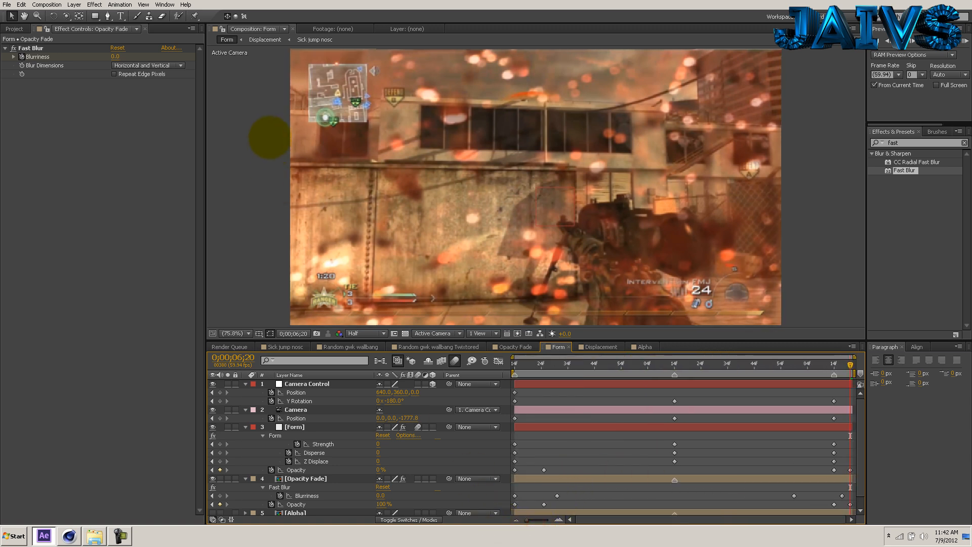
Create a composition named Main and place it directly in the Tutorial folder, outside the Form folder.
click(15, 29)
click(37, 5)
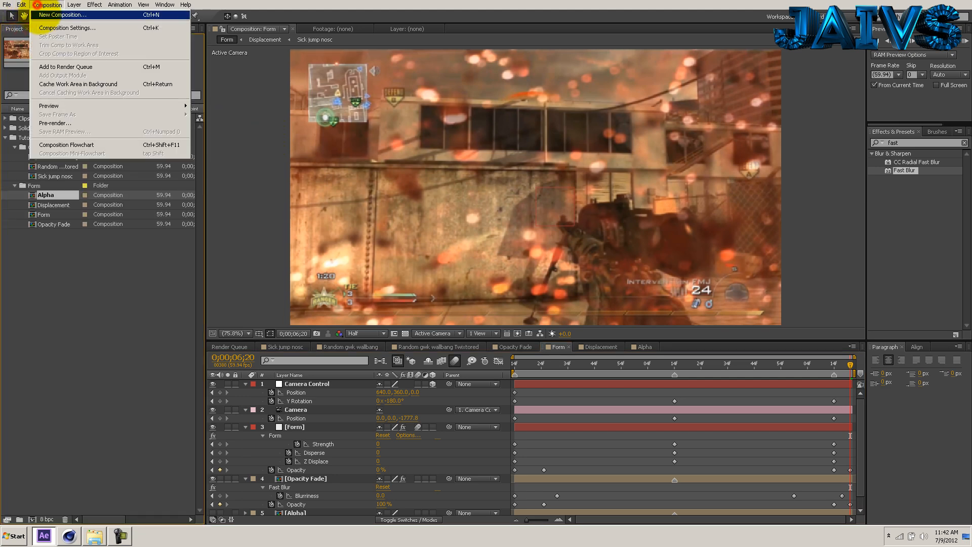
click(61, 15)
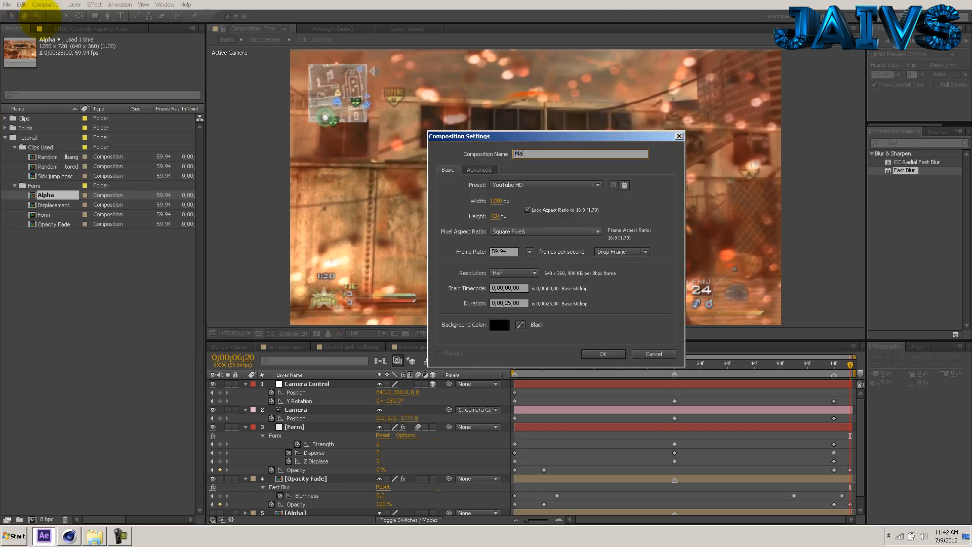
key(Return)
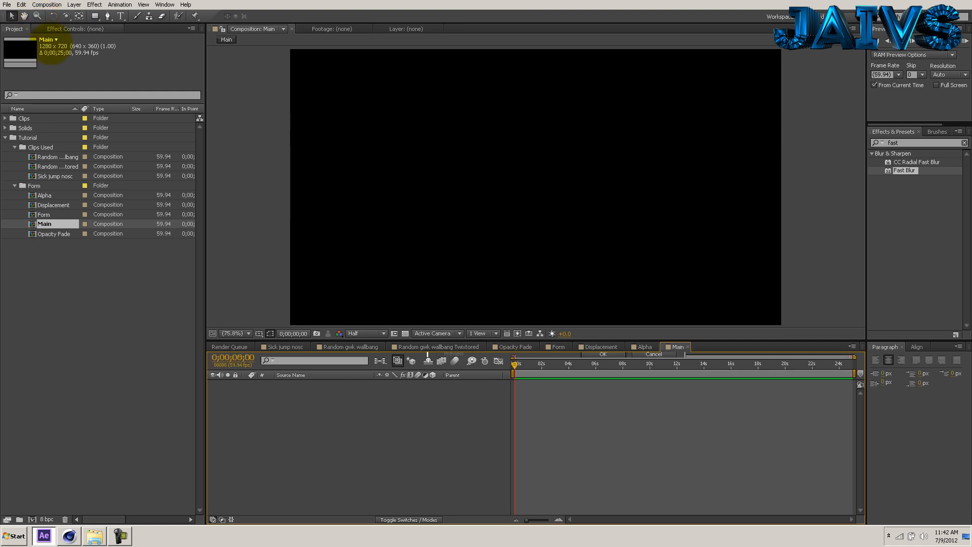
drag(50, 224, 47, 264)
drag(25, 127, 24, 147)
click(43, 274)
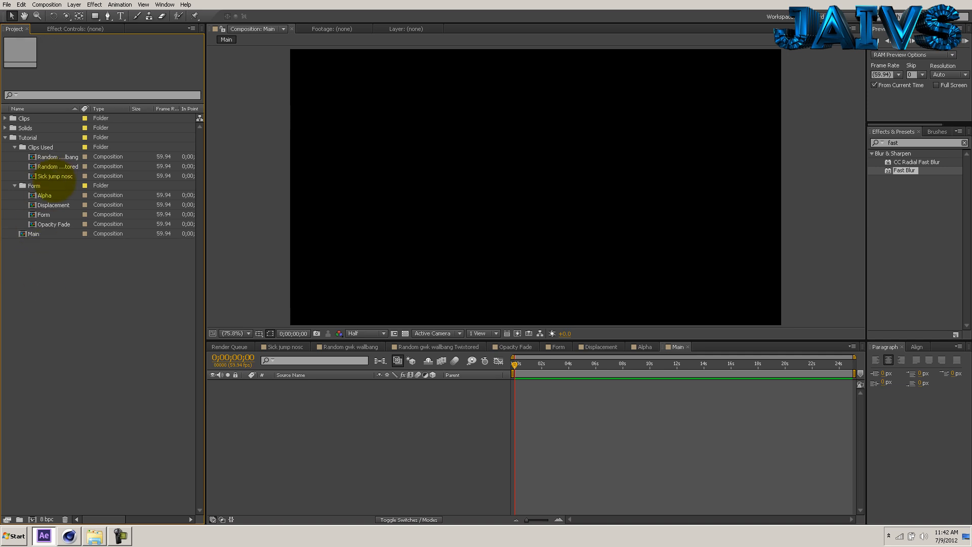
Add the Sick jump nosc clip to Main and set the current time to the frame of the clip's Twixtor Speed keyframe.
drag(54, 175, 287, 408)
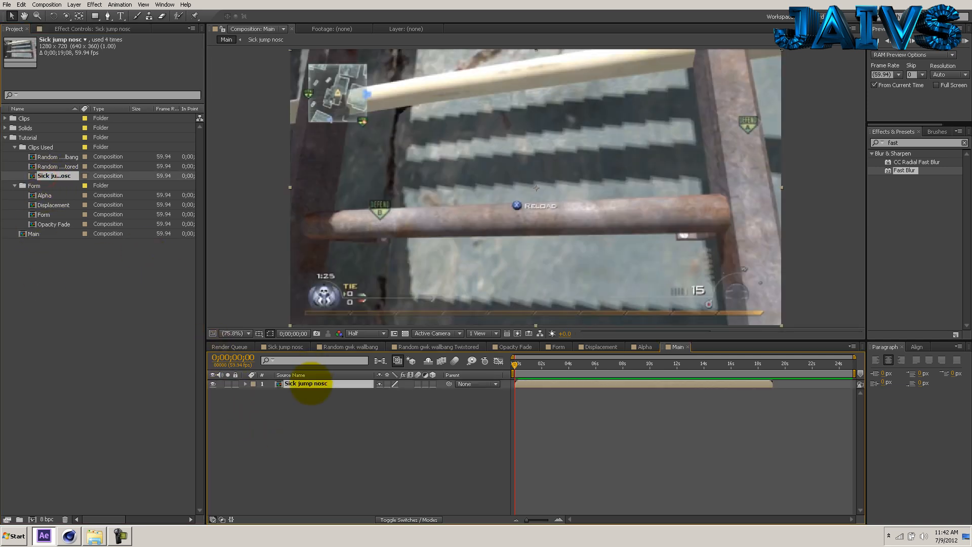
double_click(310, 384)
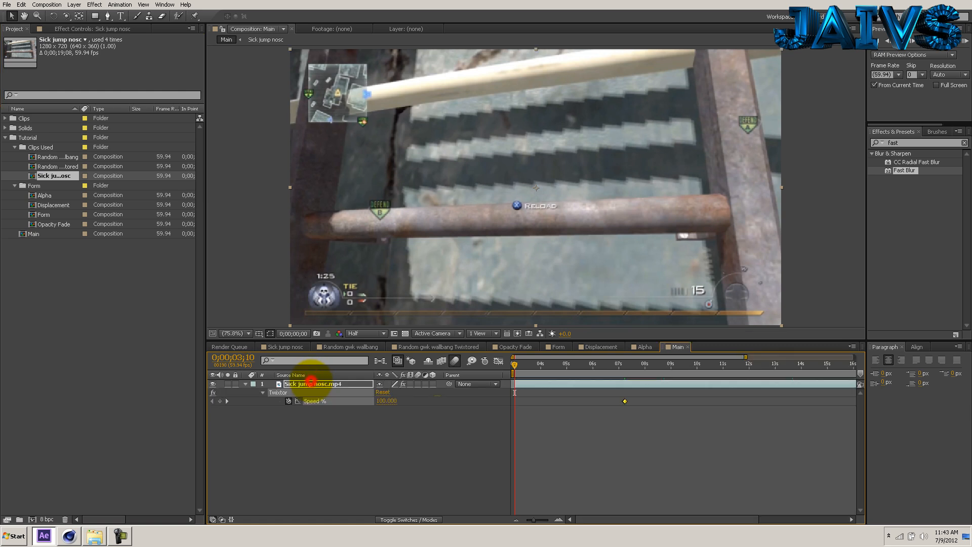
click(626, 364)
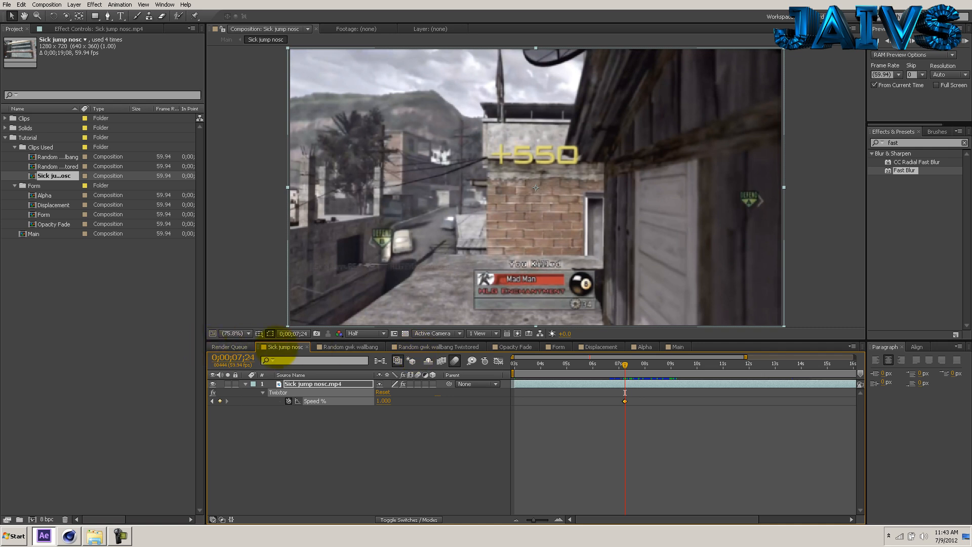
click(676, 347)
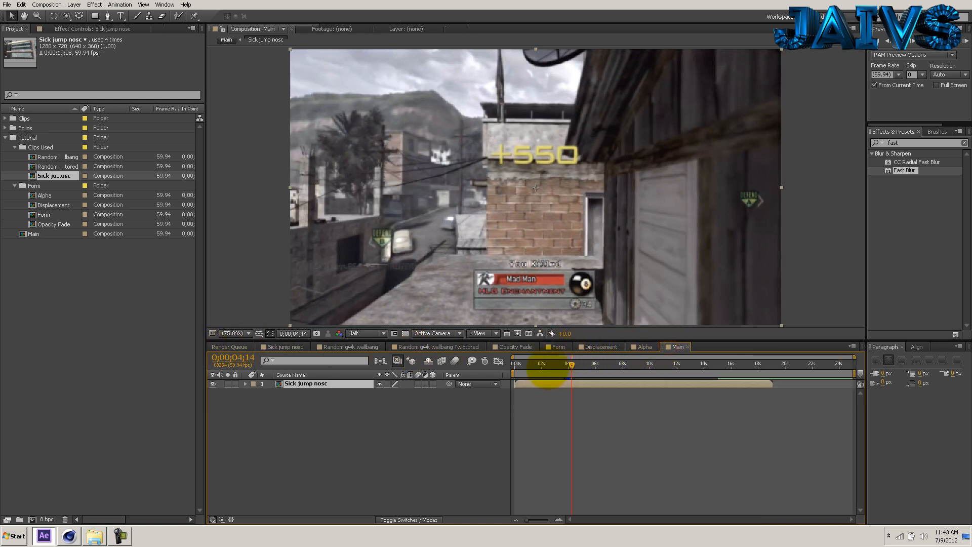
click(544, 400)
click(301, 386)
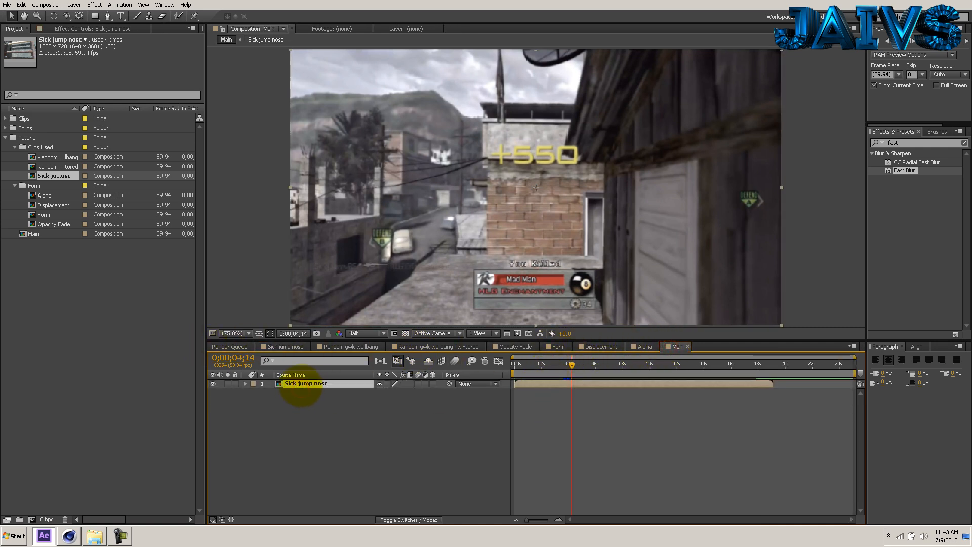
Cut off the Sick jump nosc layer at 0;00;04;14 and place the Form composition in Main starting at that frame.
key(ctrl+shift+d)
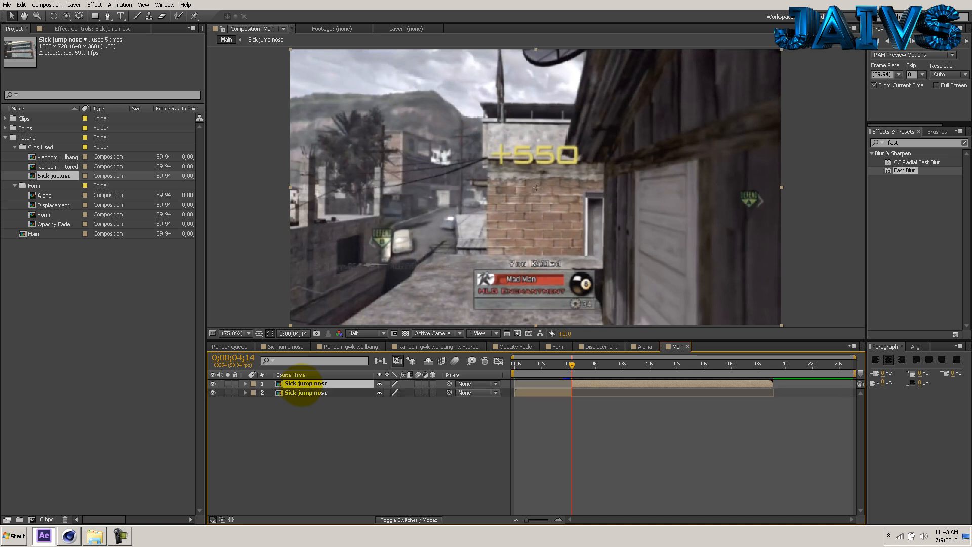
key(Delete)
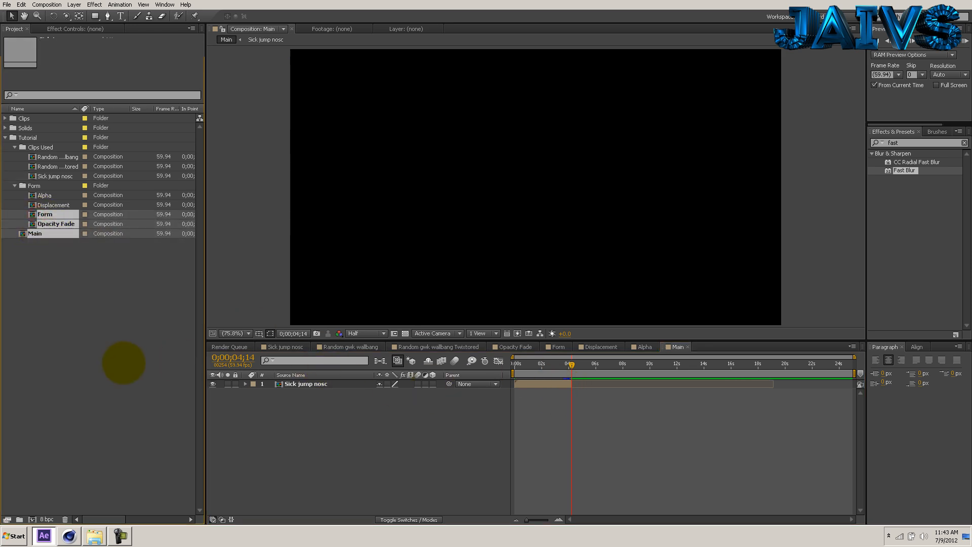
click(49, 215)
drag(129, 254, 577, 389)
drag(536, 521, 558, 519)
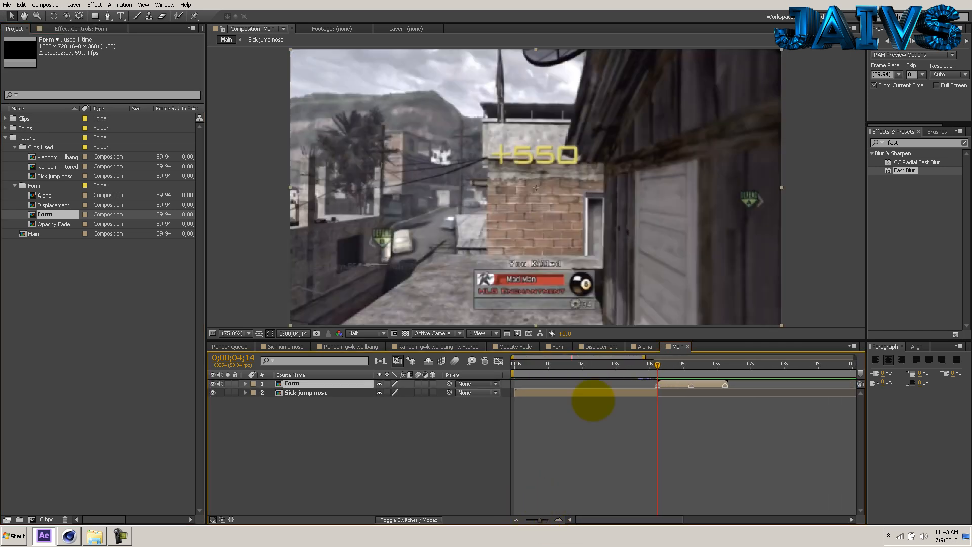
Set the current time to the end of the Form layer at 0;00;06;20 and add the Random gwk wallbang composition above it.
drag(658, 364, 709, 365)
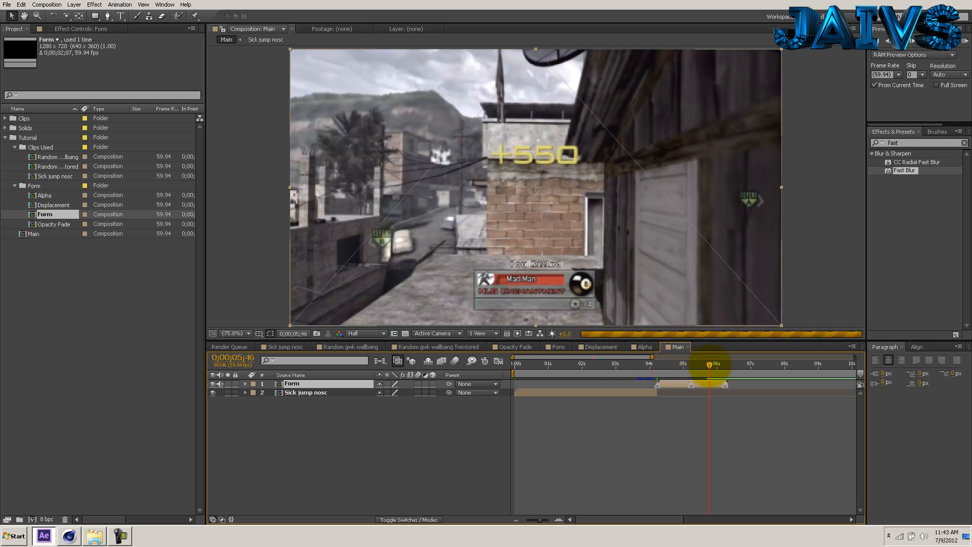
drag(710, 364, 729, 365)
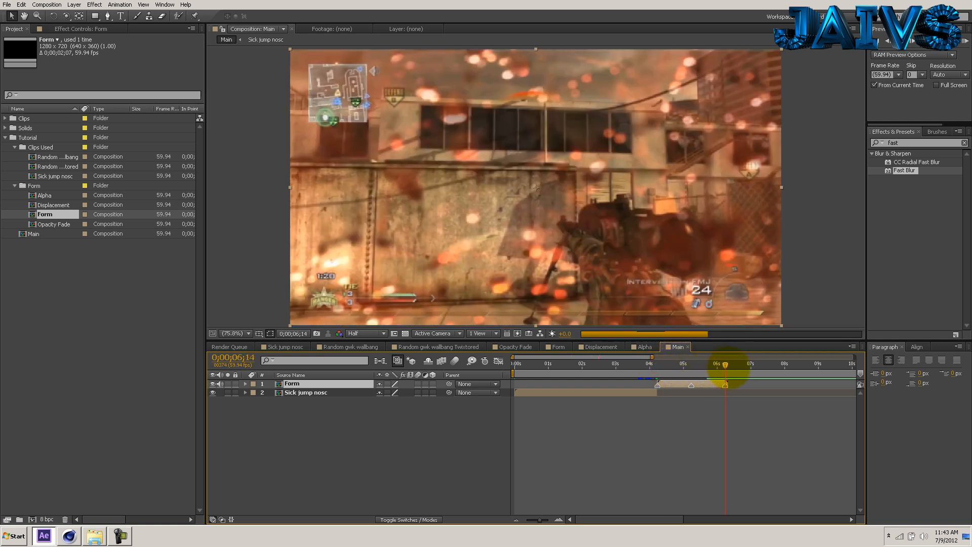
click(102, 305)
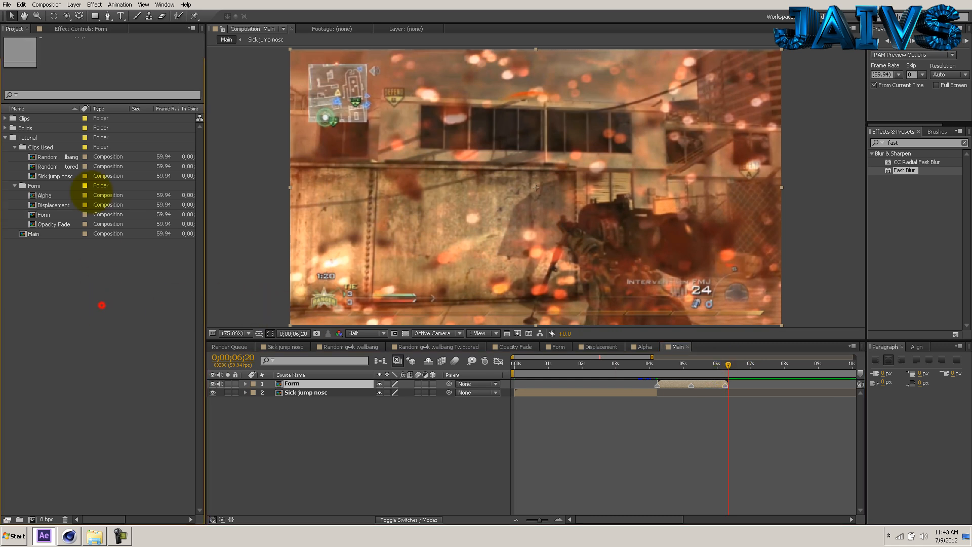
double_click(61, 156)
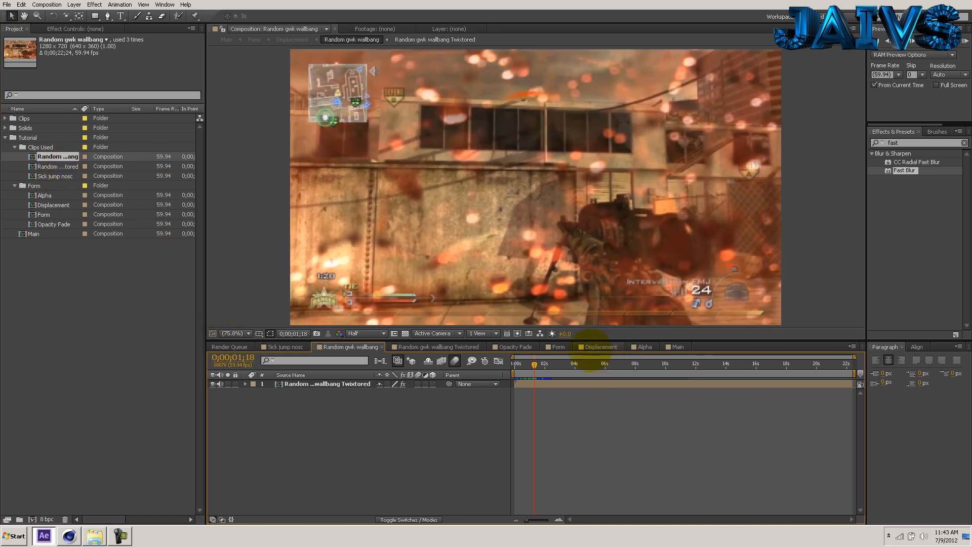
click(676, 347)
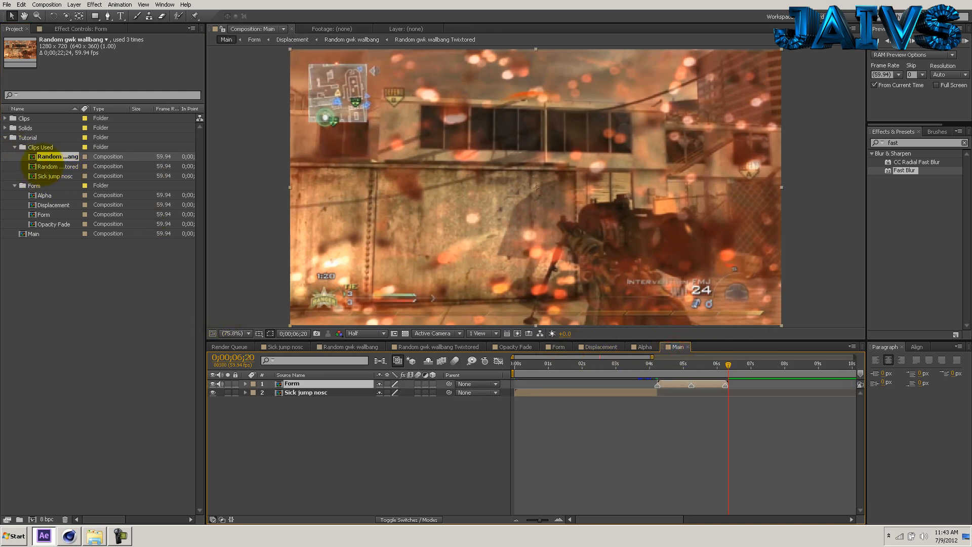
drag(46, 156, 253, 384)
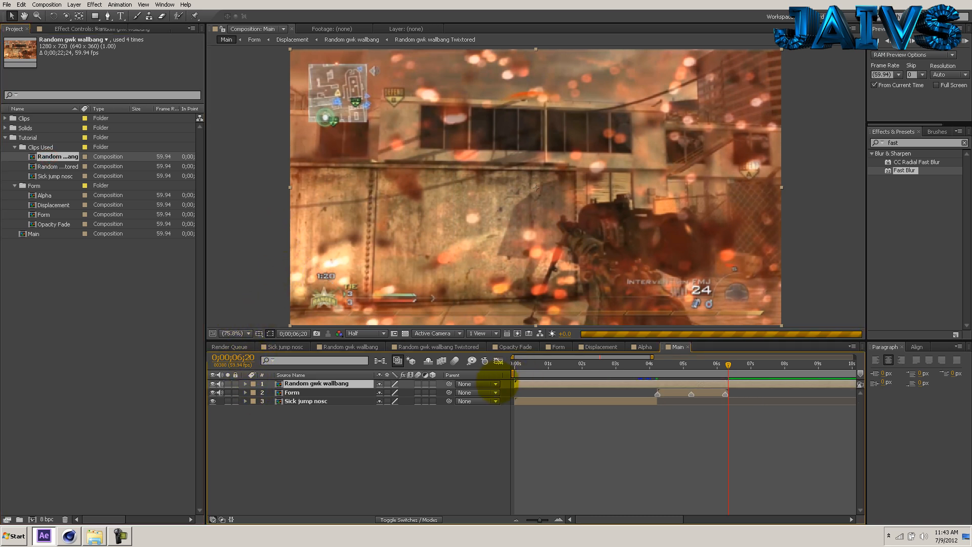
In the Random gwk wallbang composition, key Twixtor's Speed % at 2 on frame 0;00;06;20 and at 100 on frame 0;00;06;21.
drag(541, 520, 560, 521)
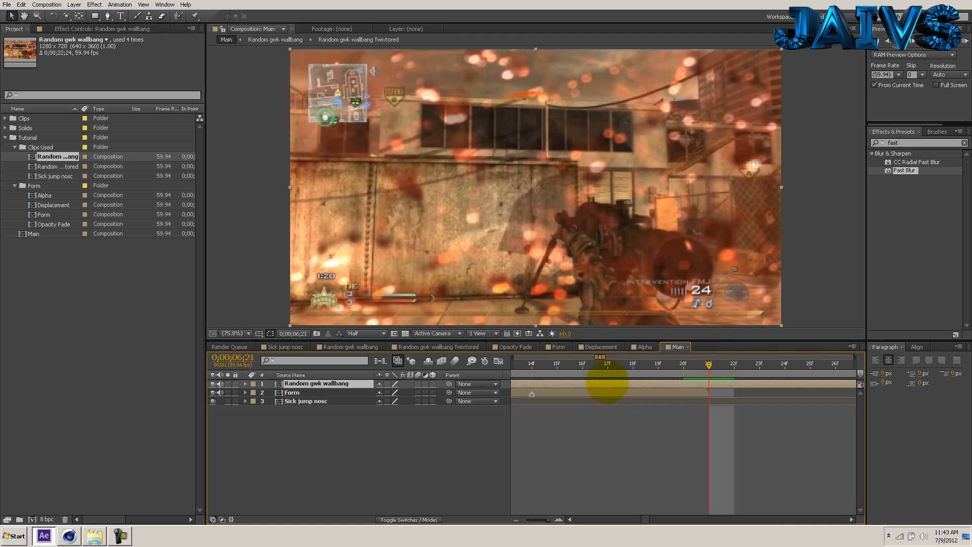
double_click(607, 384)
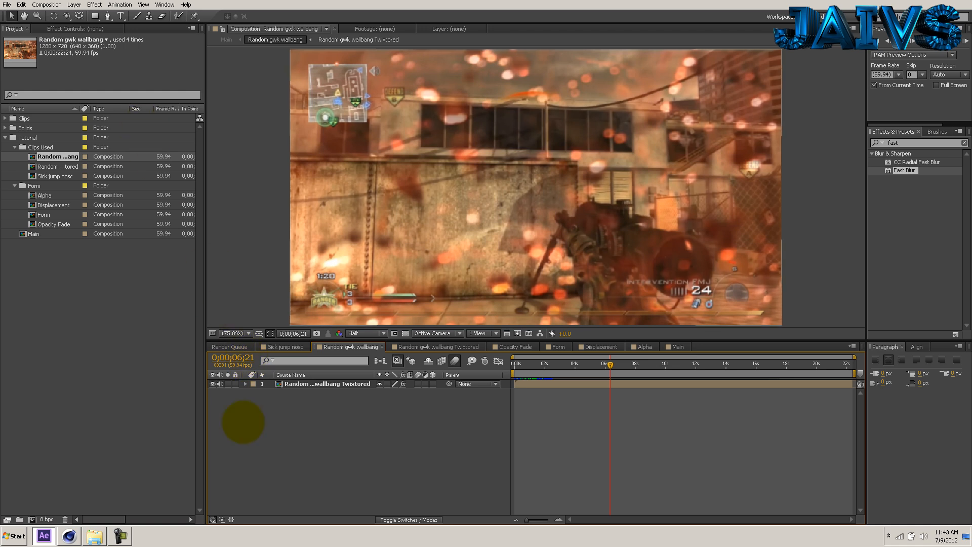
click(316, 383)
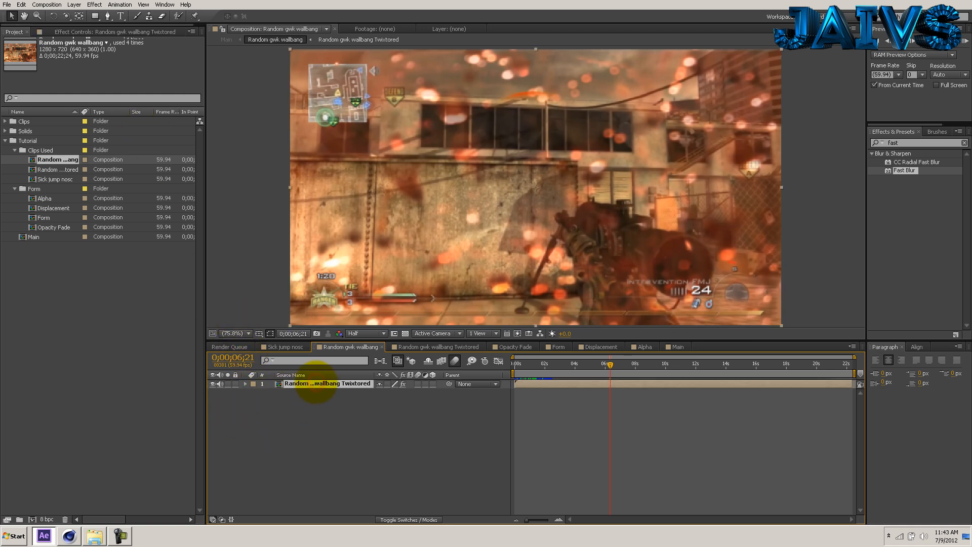
click(114, 32)
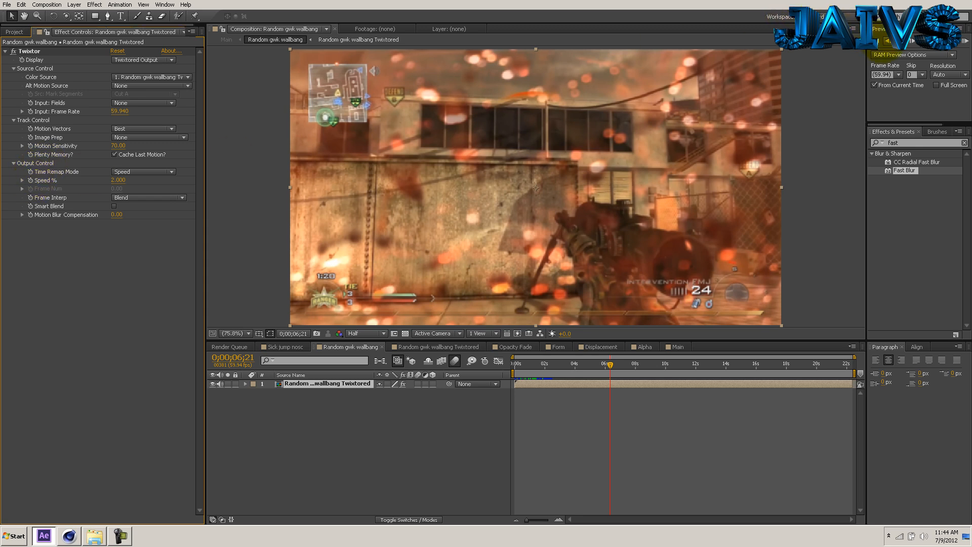
click(887, 41)
click(31, 180)
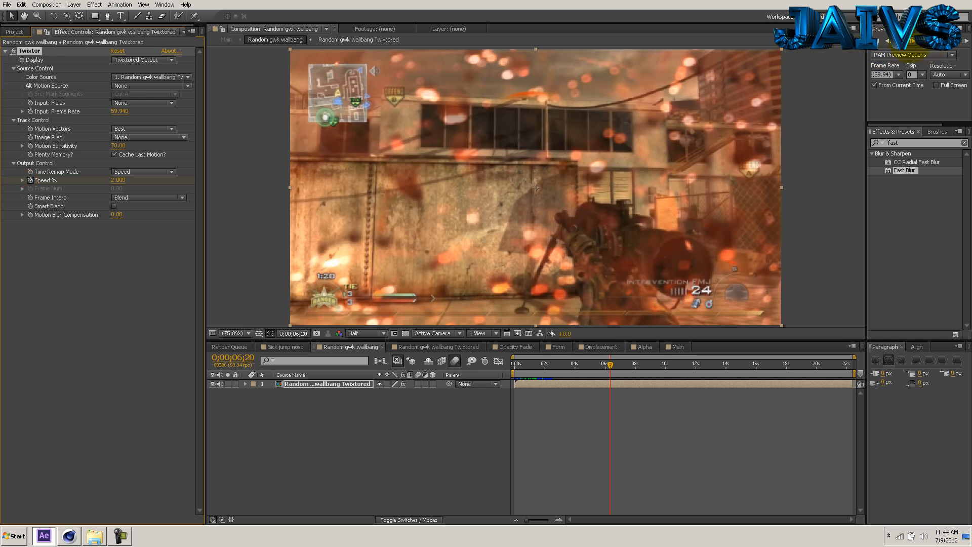
click(912, 42)
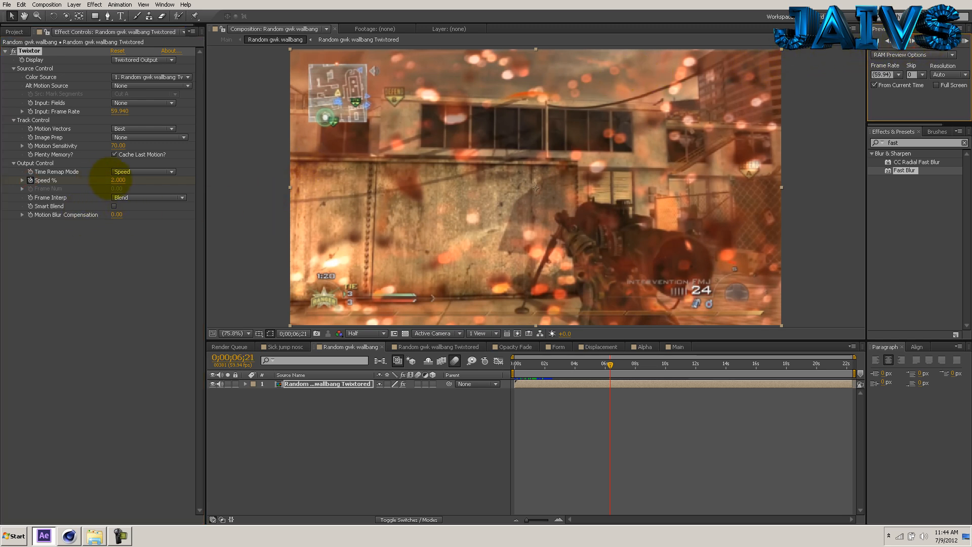
click(110, 179)
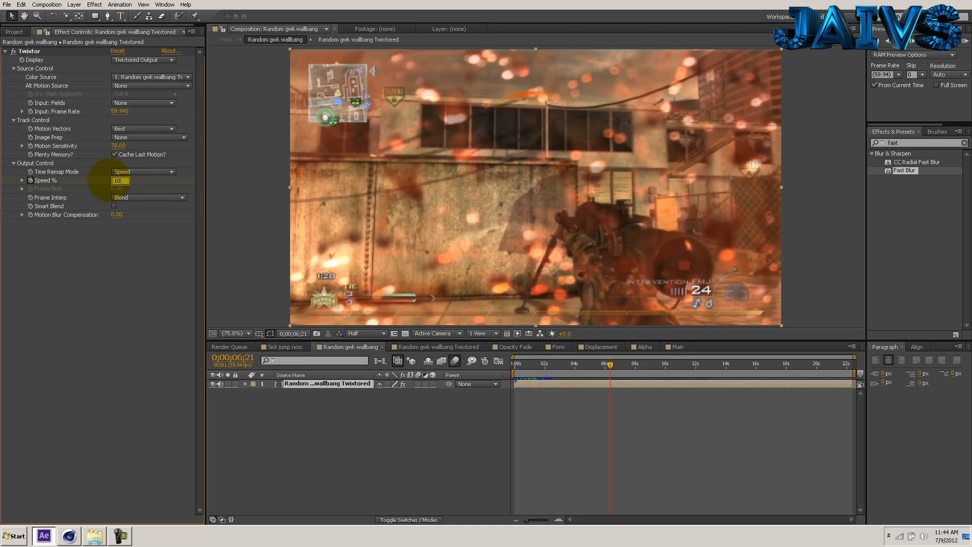
key(Return)
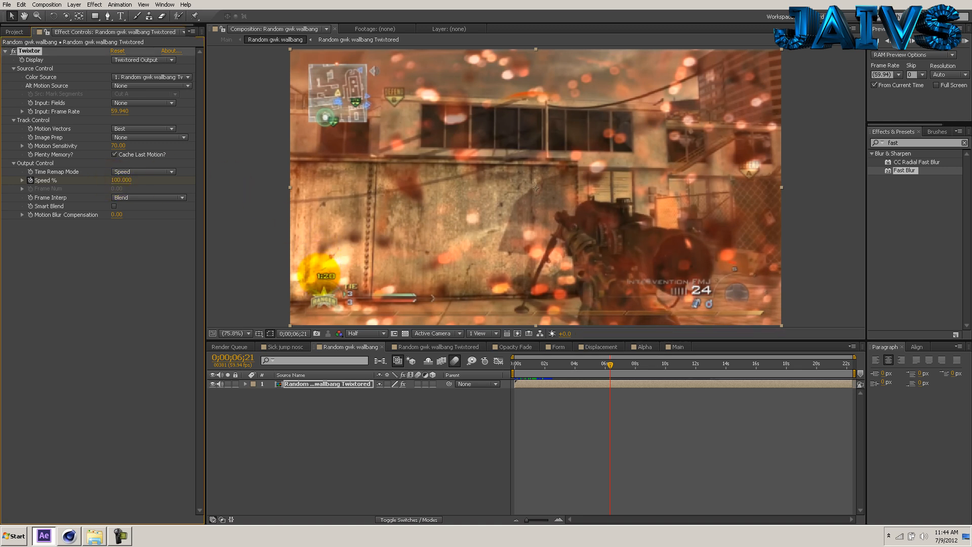
In Main, split the Random gwk wallbang layer at 0;00;06;21, where Form ends, and delete the part before the split.
click(678, 347)
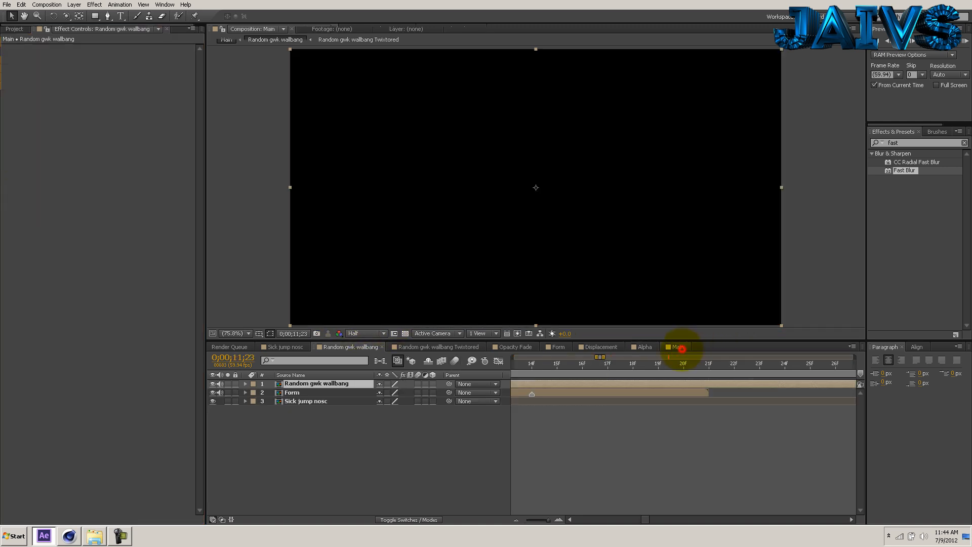
click(708, 364)
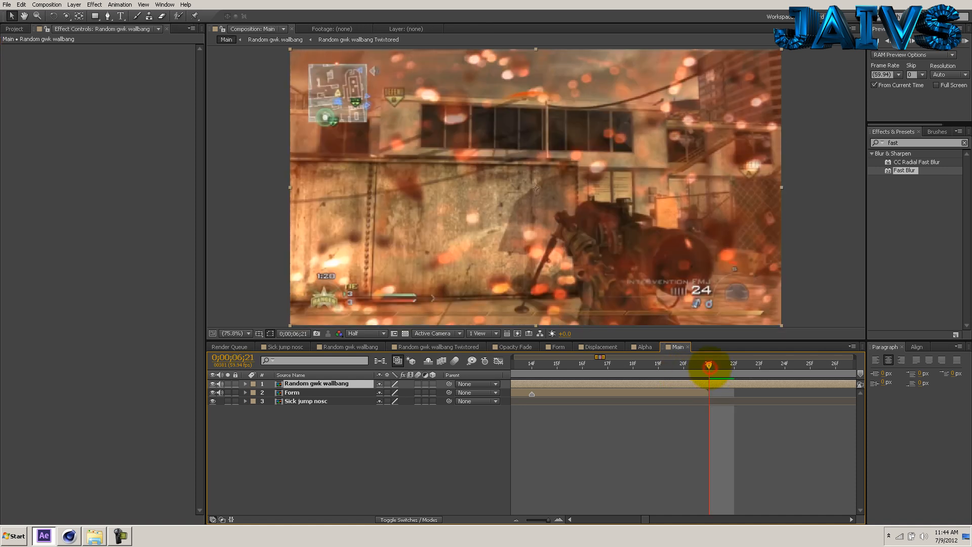
drag(708, 363, 755, 364)
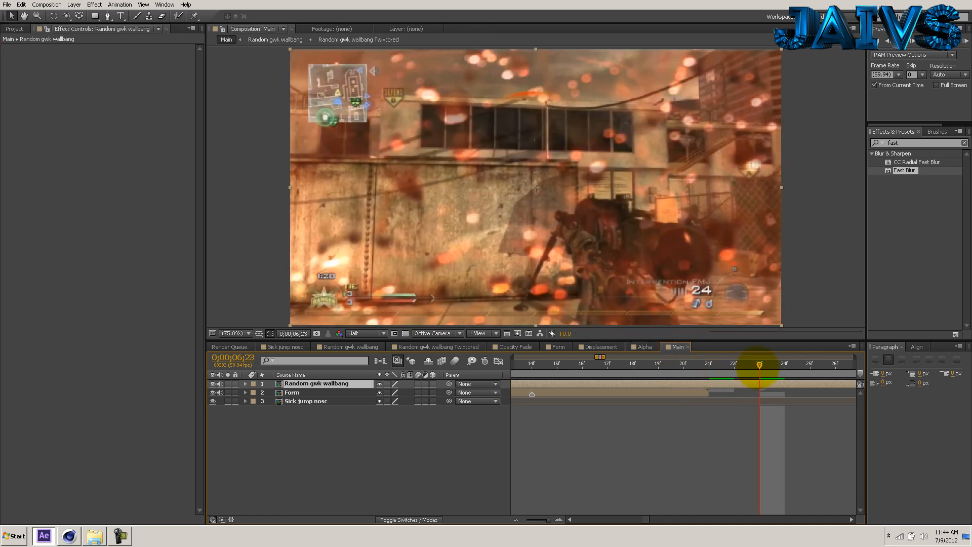
drag(548, 520, 538, 521)
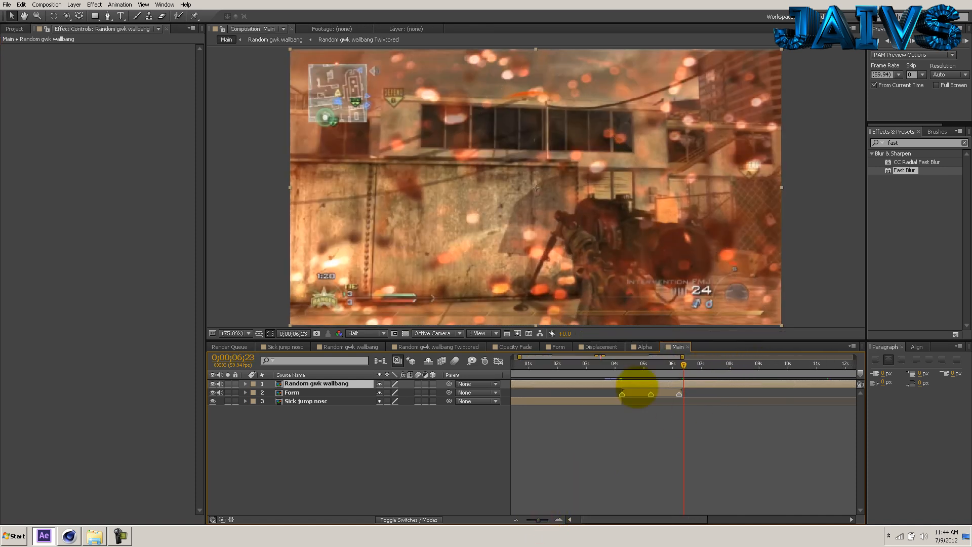
click(714, 367)
drag(714, 364, 683, 366)
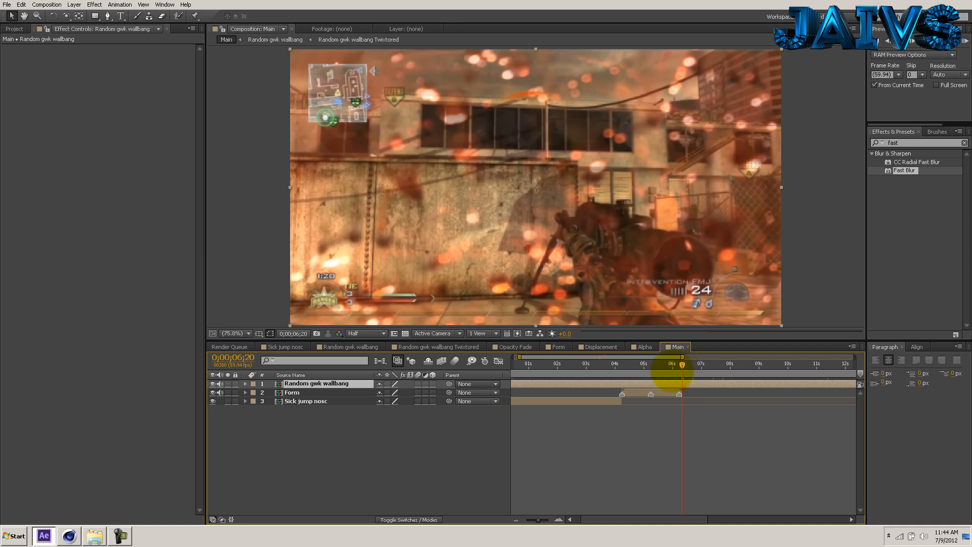
click(559, 519)
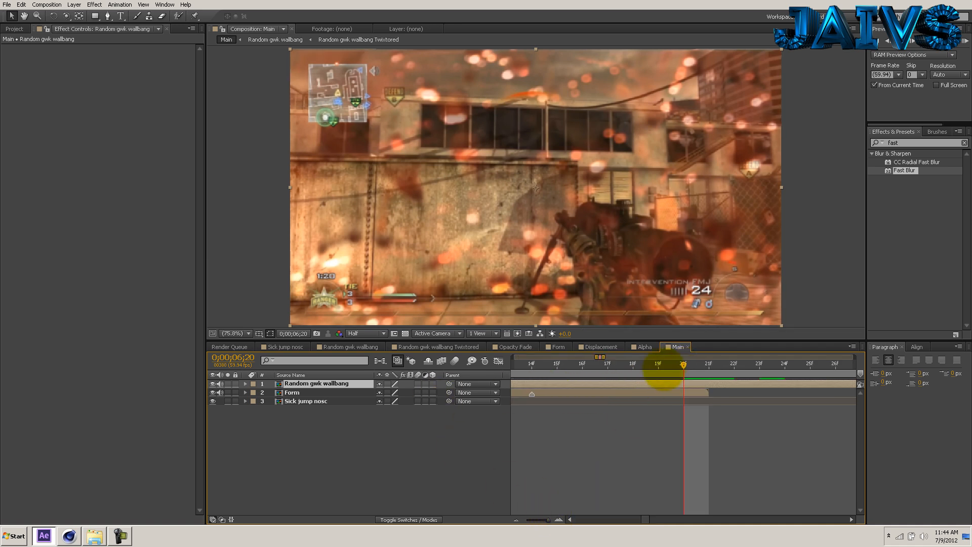
drag(683, 365, 709, 364)
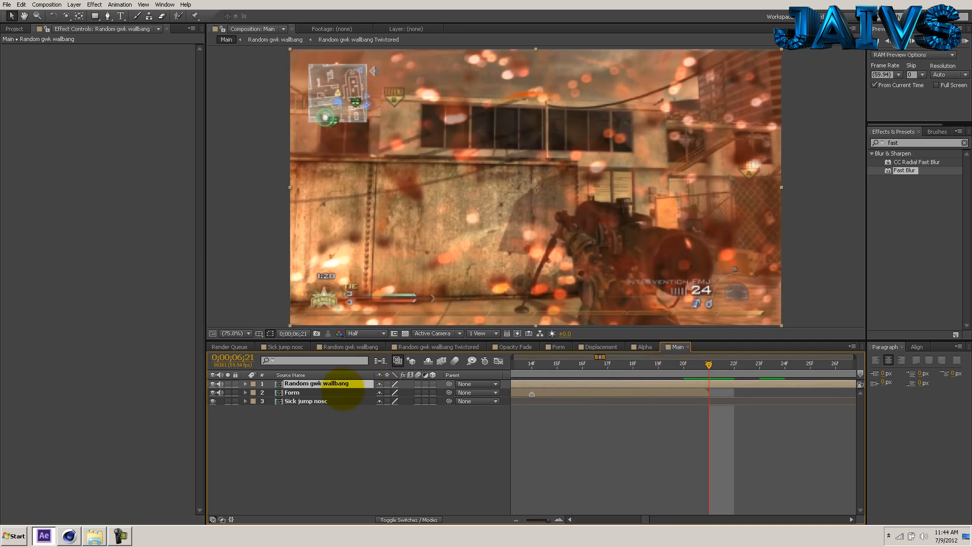
key(ctrl+shift+d)
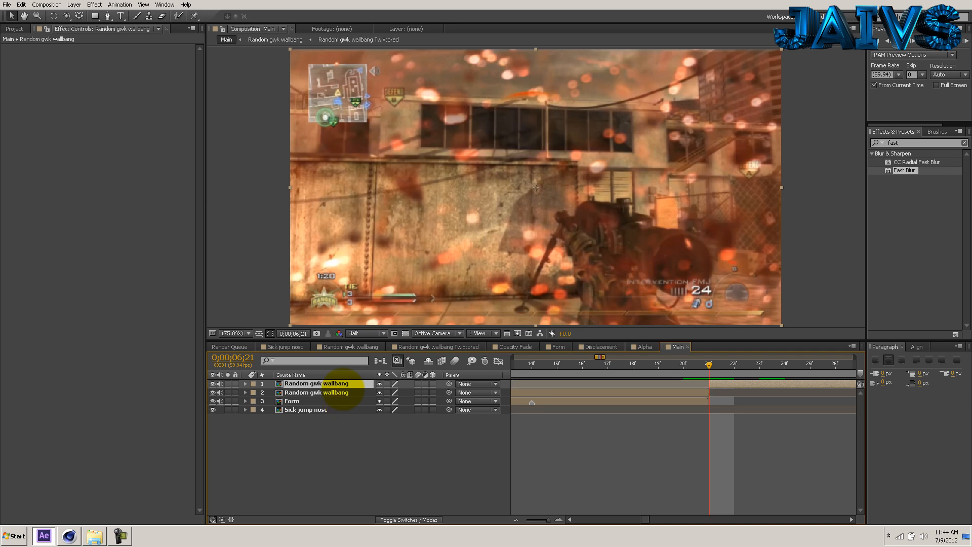
click(344, 391)
key(Delete)
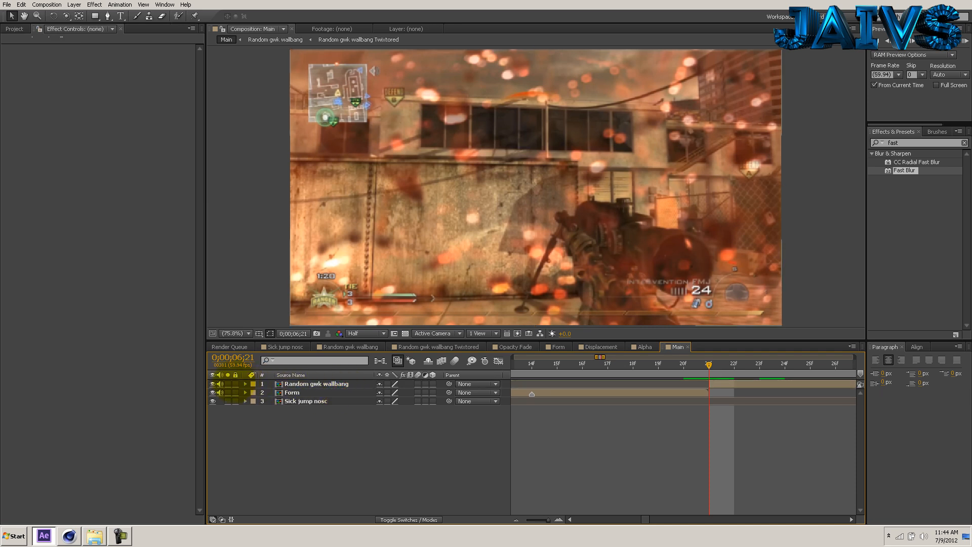
Preview the assembled Main composition from Sick jump nosc through the Form transition.
drag(547, 520, 532, 520)
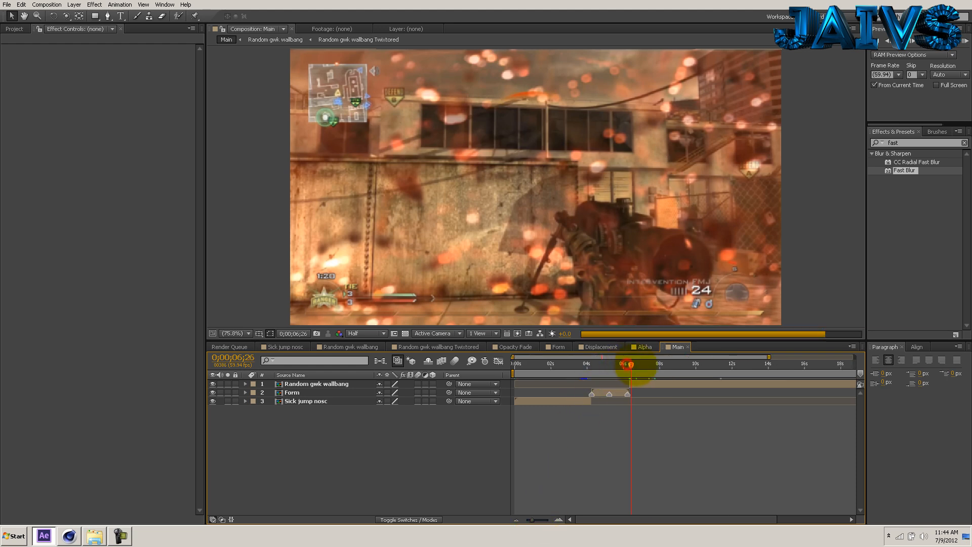
drag(629, 365, 642, 366)
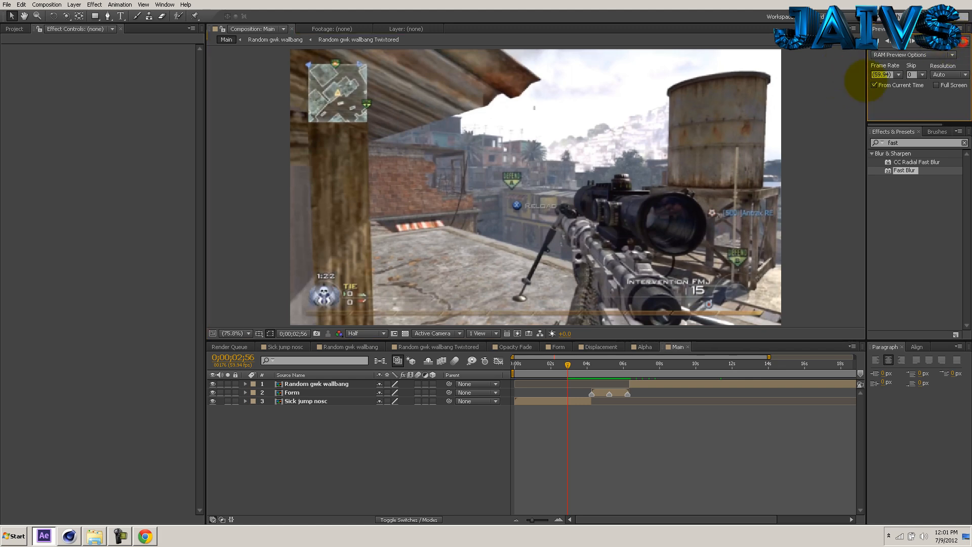
key(space)
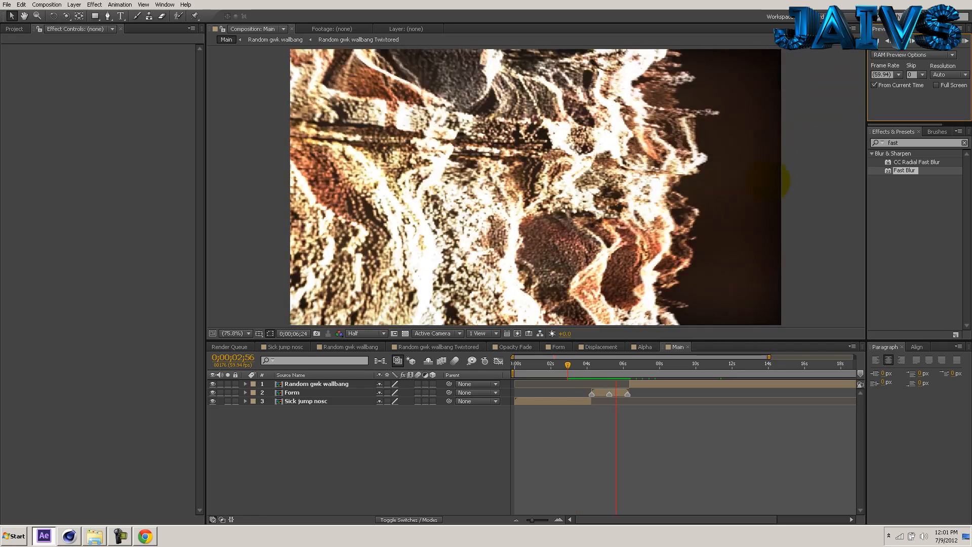
click(577, 363)
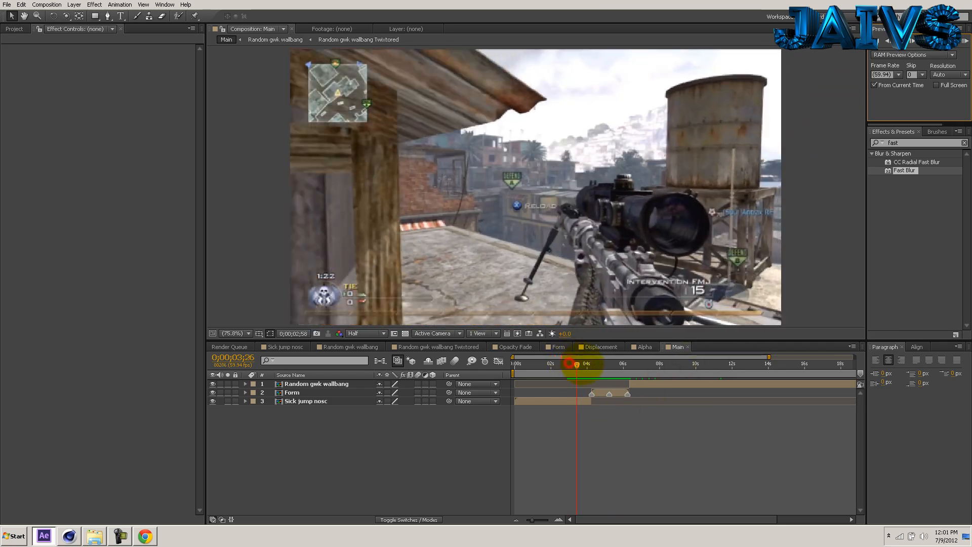
mouse_move(570, 364)
mouse_down()
mouse_move(623, 365)
mouse_move(577, 366)
mouse_up()
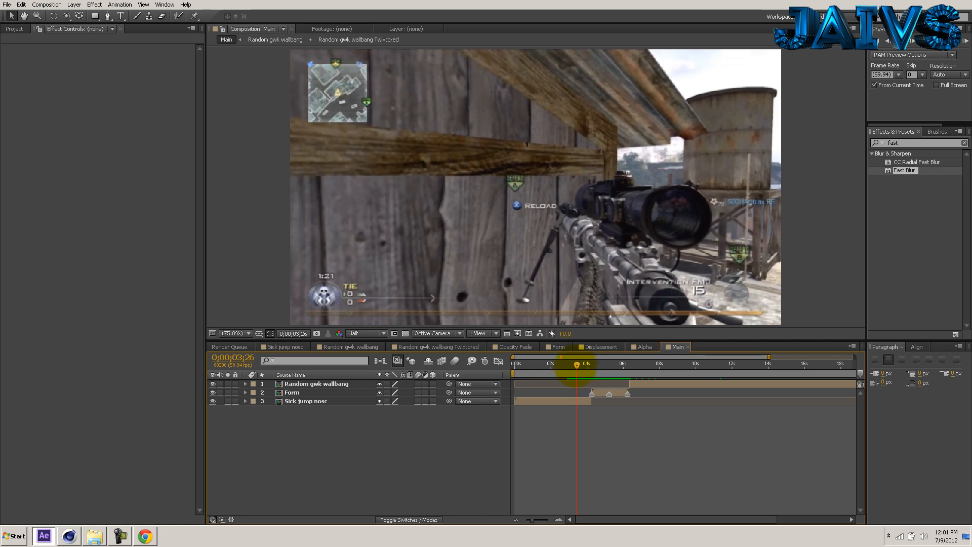
mouse_move(577, 365)
mouse_down()
mouse_move(615, 365)
mouse_move(579, 365)
mouse_up()
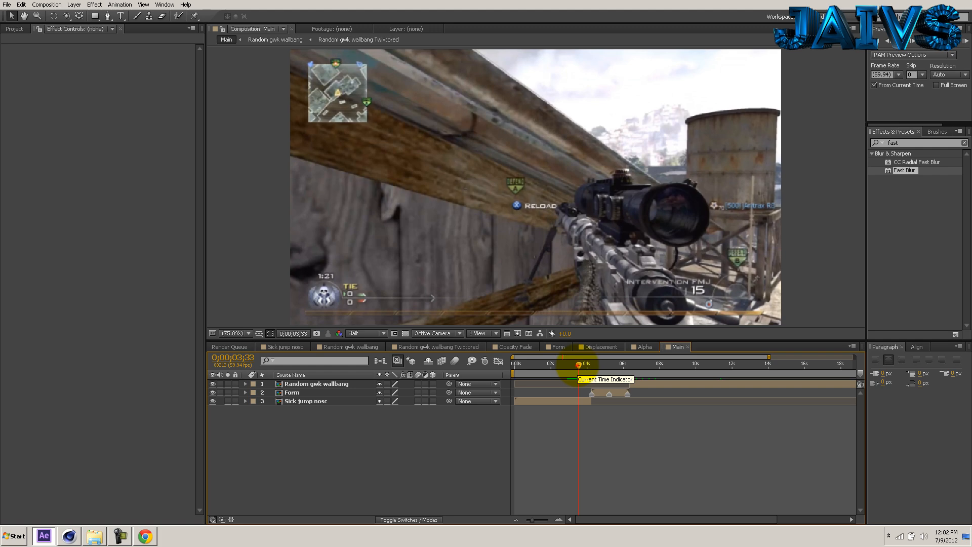
drag(579, 365, 614, 365)
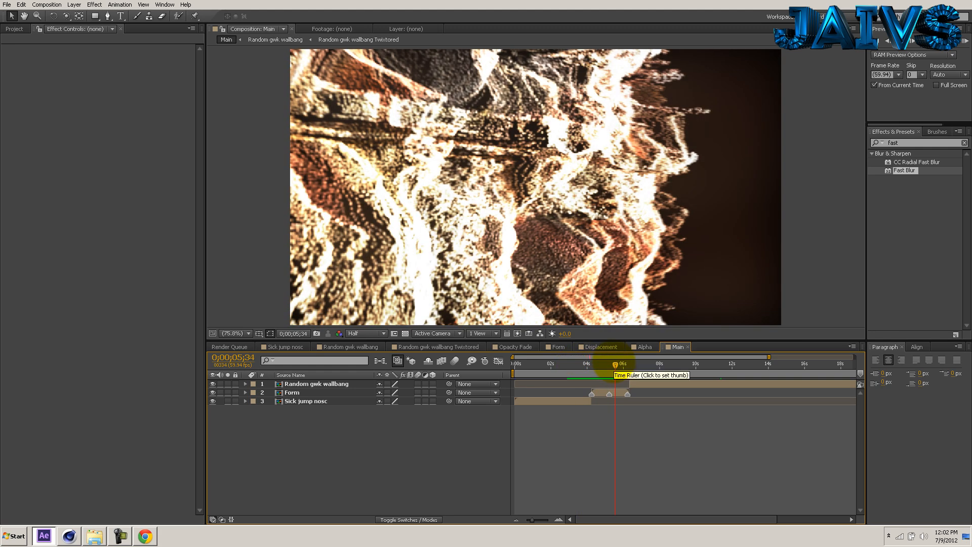